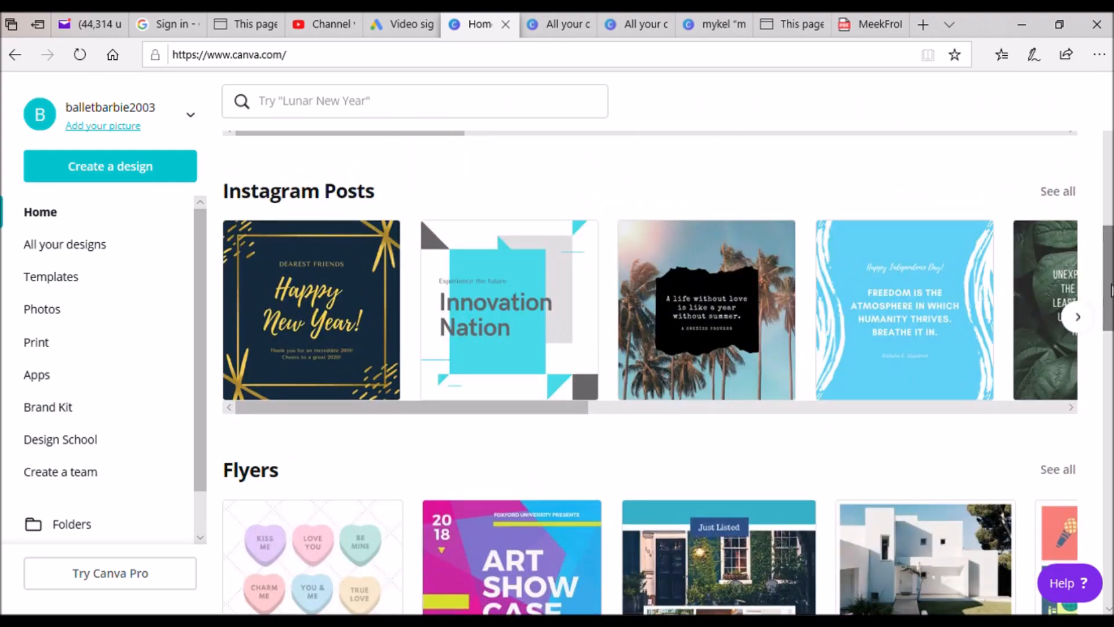
Browse the home page's template categories from Instagram Posts down to Infographics.
scroll(1108, 330, down, 5)
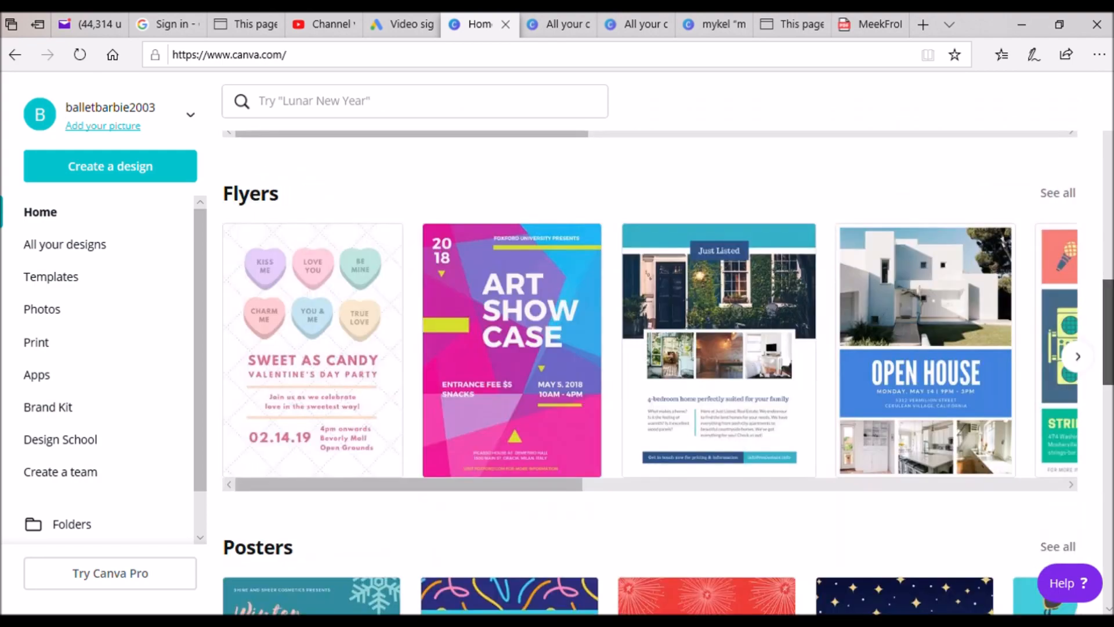
scroll(650, 371, down, 4)
scroll(649, 371, down, 3)
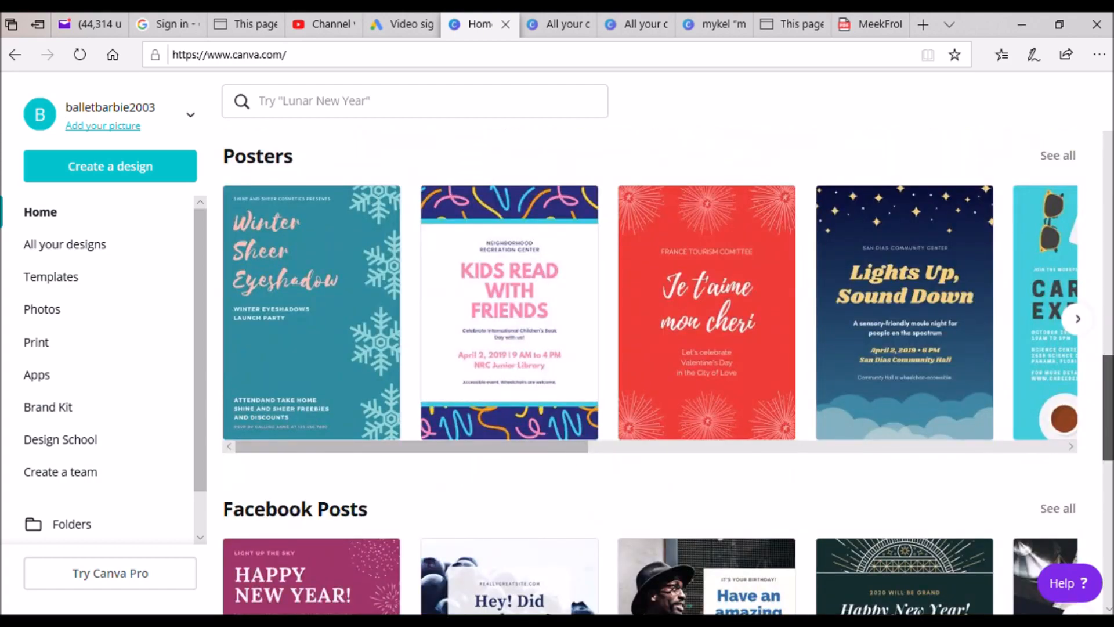
scroll(649, 371, down, 5)
scroll(1108, 502, down, 8)
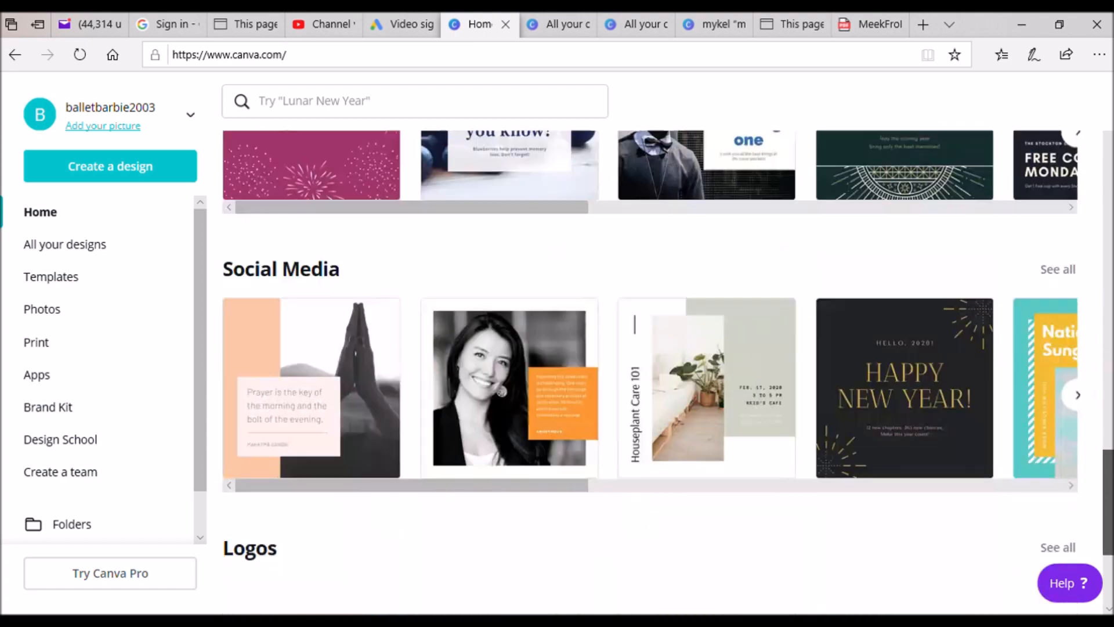
scroll(1108, 505, down, 5)
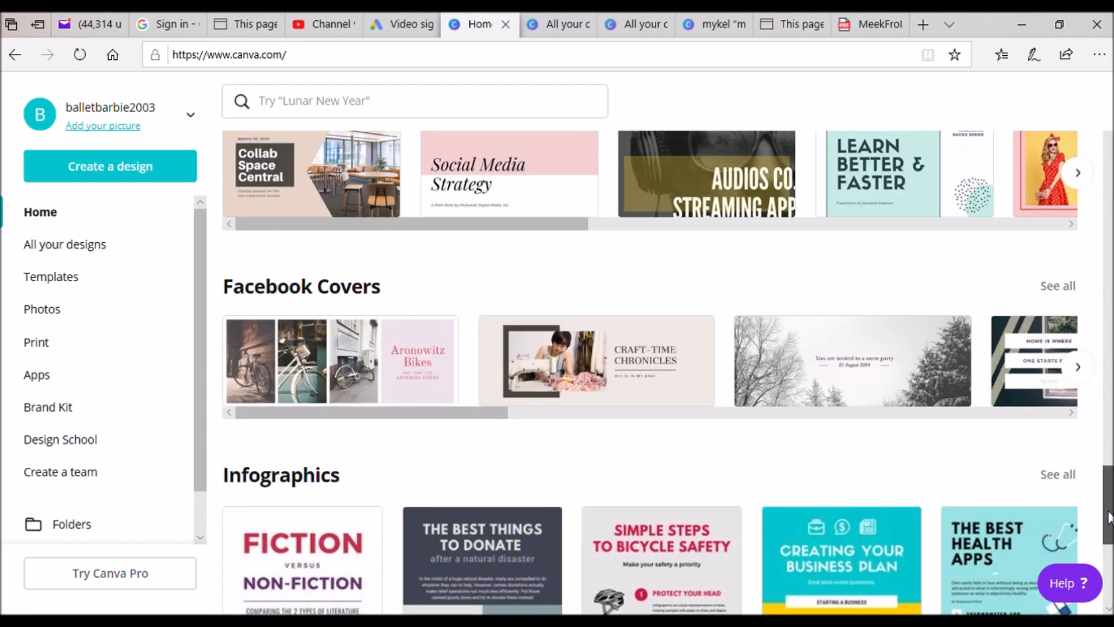
scroll(1108, 516, down, 2)
scroll(1108, 522, down, 1)
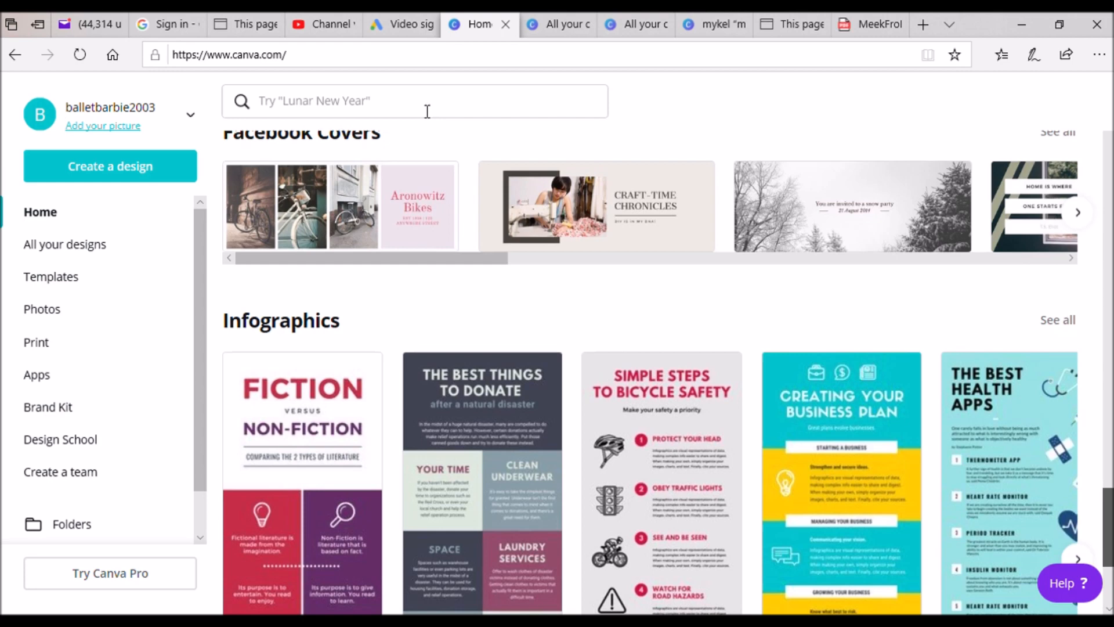
scroll(427, 111, down, 3)
Search for "media kit" and open the suggested Media Kit template category.
click(396, 114)
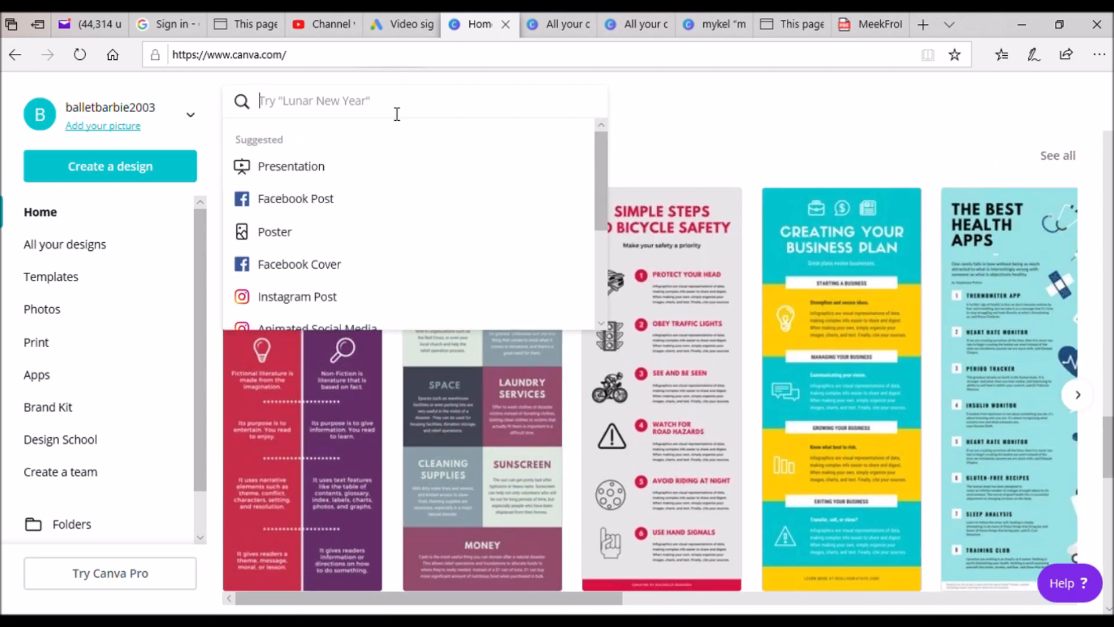
text(media kit)
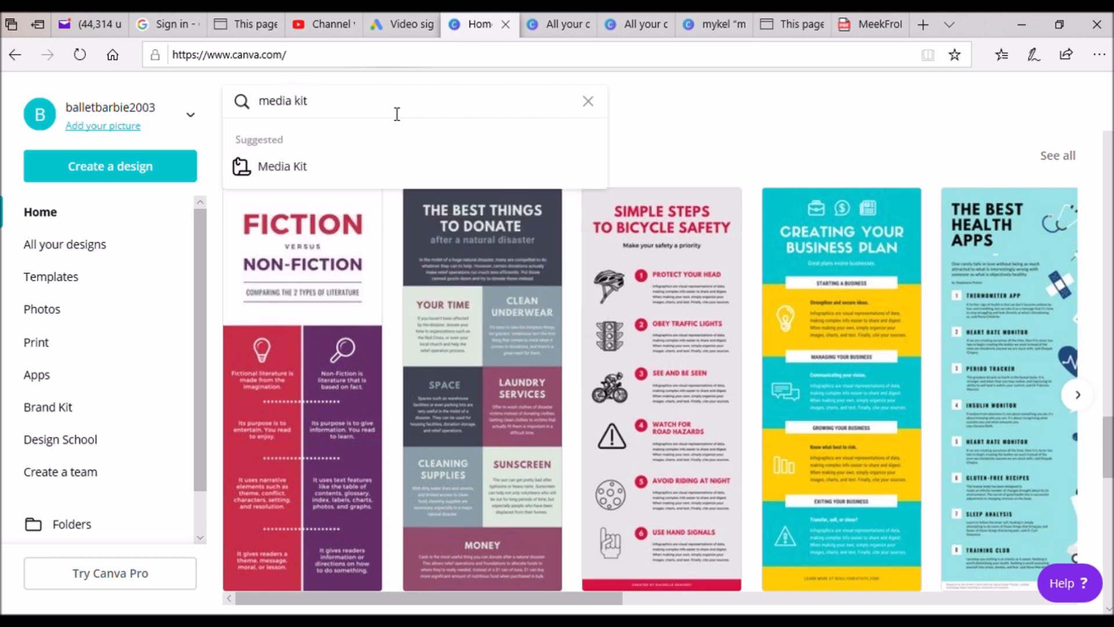
click(306, 168)
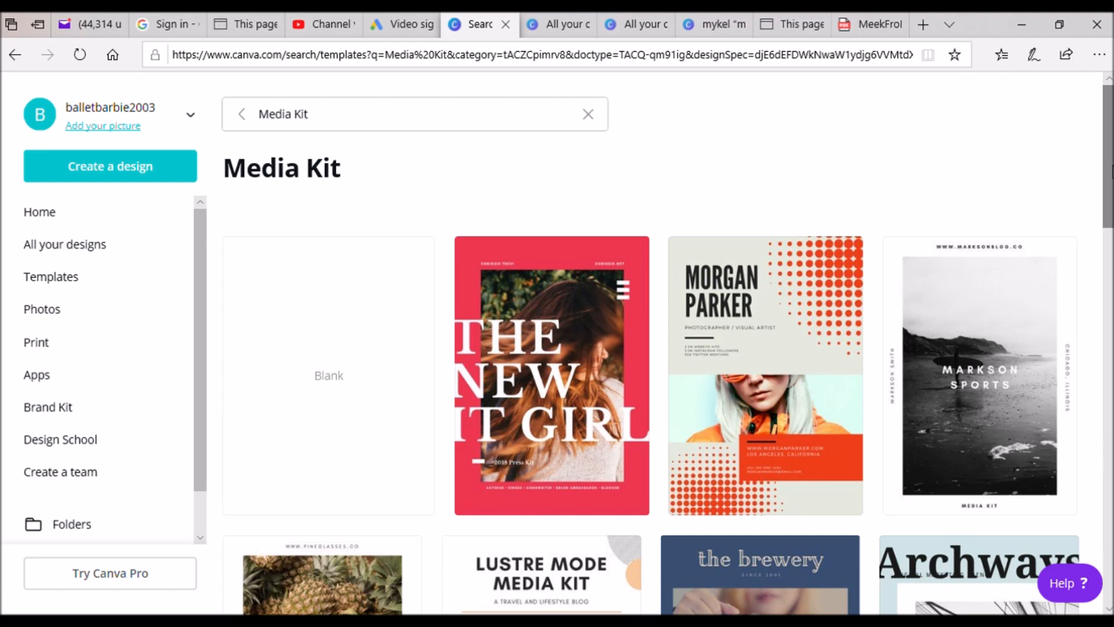
scroll(1111, 172, down, 1)
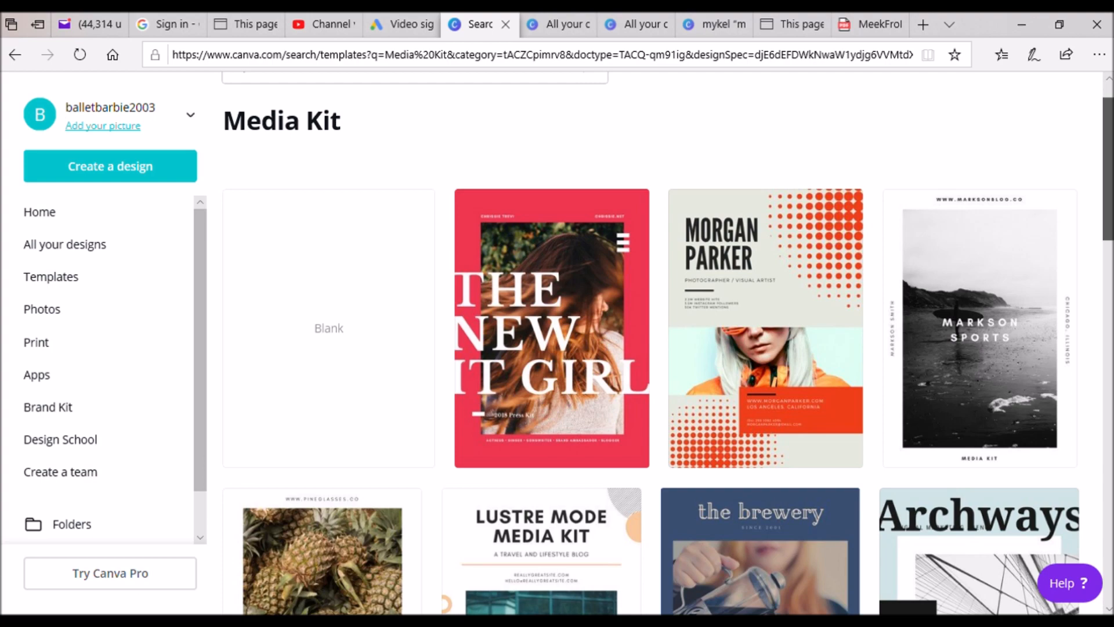
Review the finished example MeekFroMediaKit.pdf, including its about, followers, statistics, services offered and rates sections.
drag(1108, 168, 1109, 389)
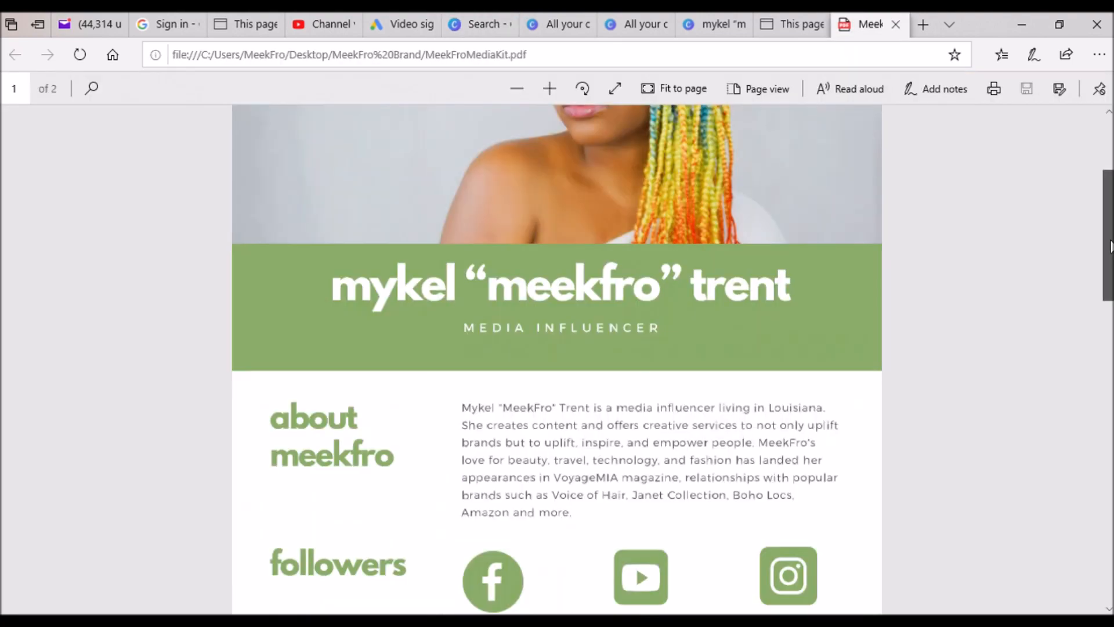
drag(1111, 253, 1109, 310)
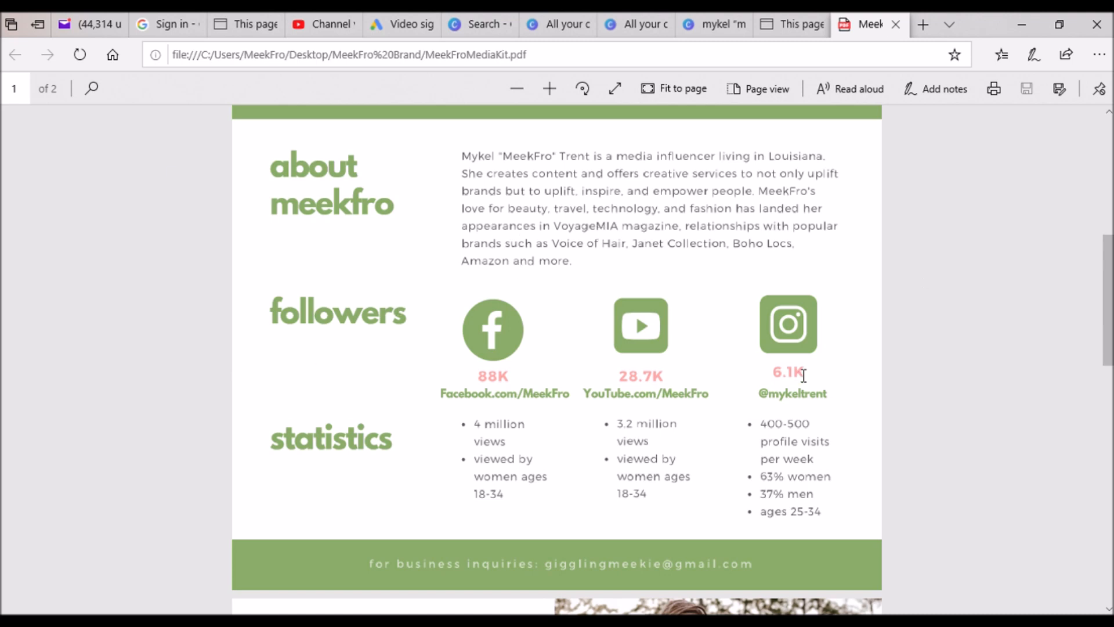
drag(1112, 292, 1112, 326)
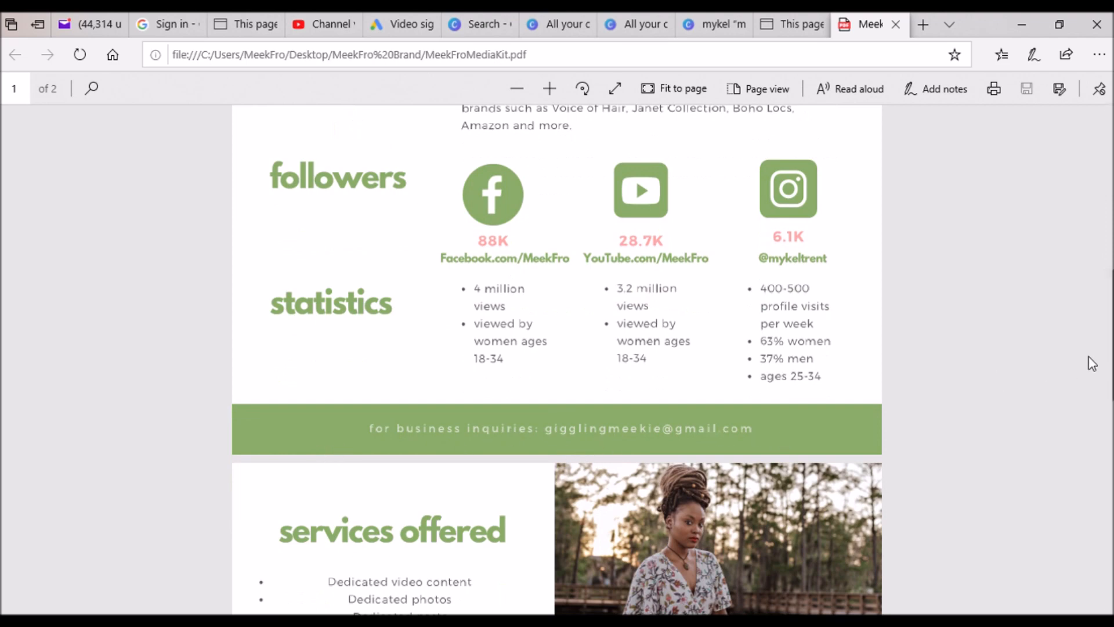
drag(1107, 341, 1111, 400)
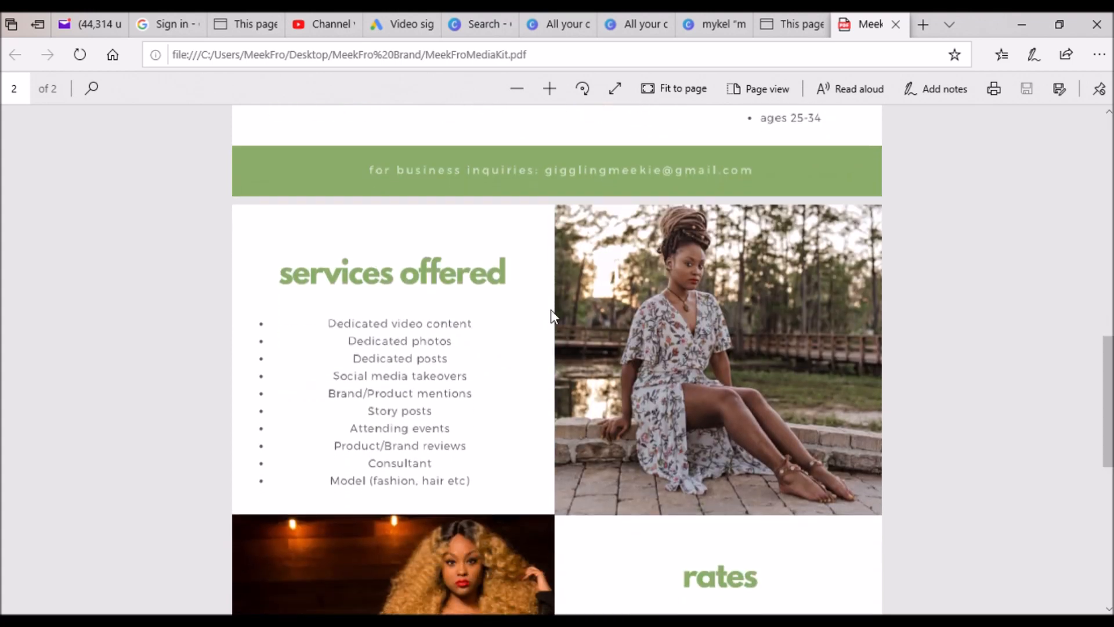
drag(1110, 400, 1108, 583)
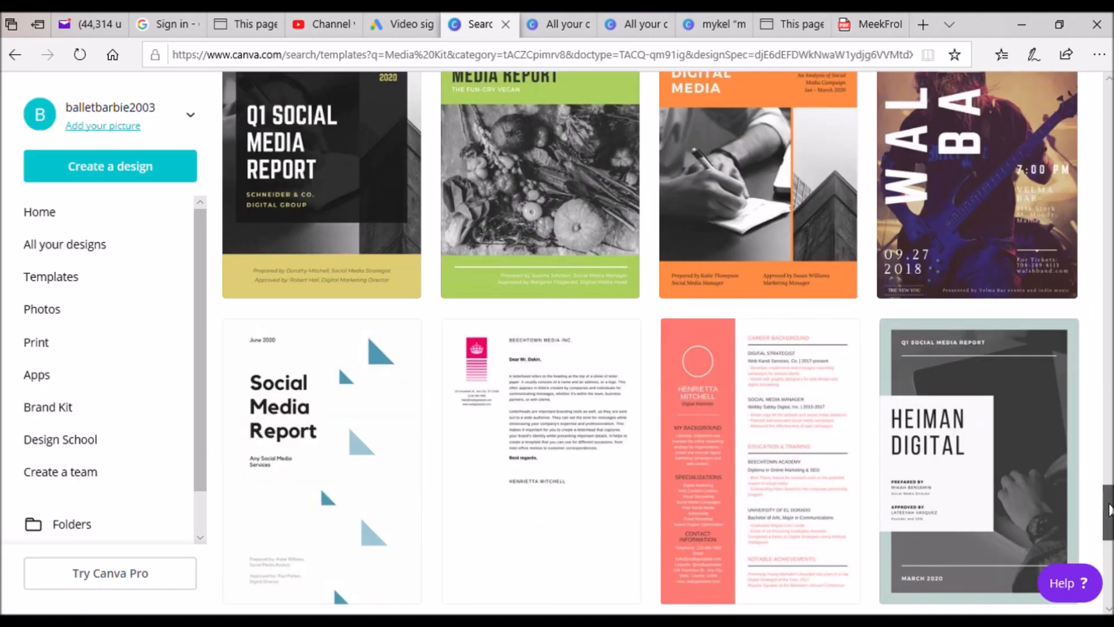
Find the Beige Modern Food Photo General Media Kit among the Media Kit templates and start a design from it.
scroll(1108, 452, up, 5)
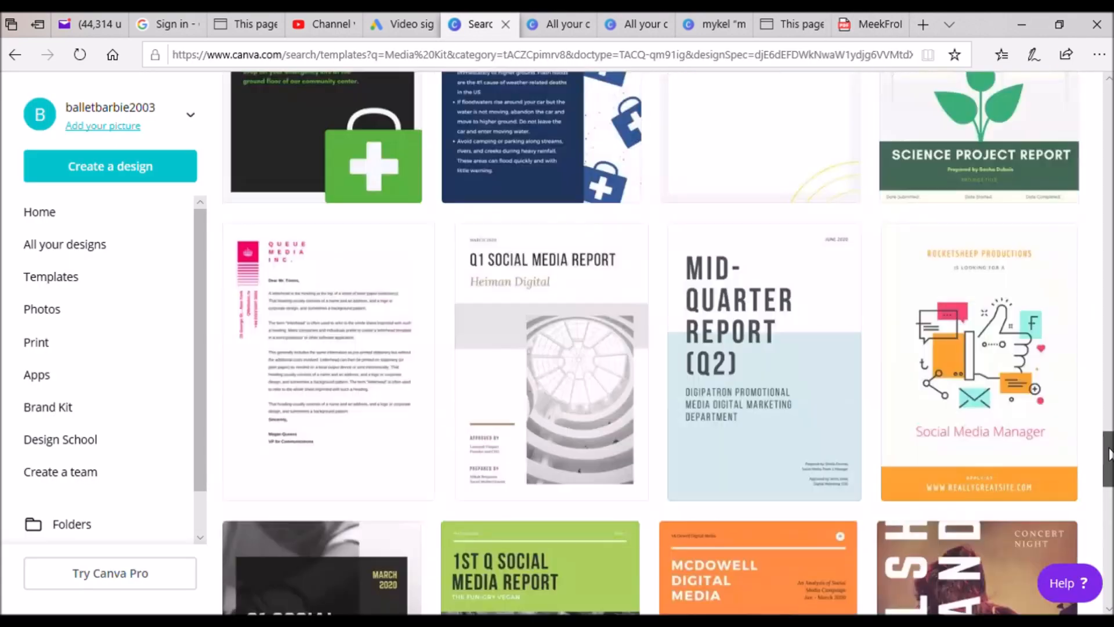
drag(1108, 452, 1108, 386)
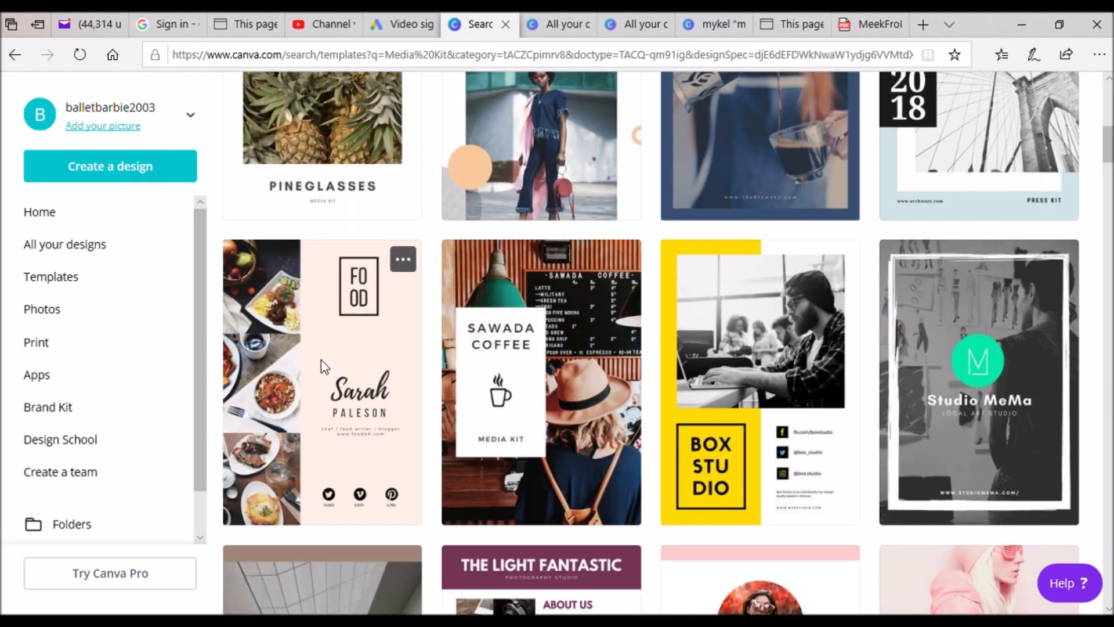
click(321, 363)
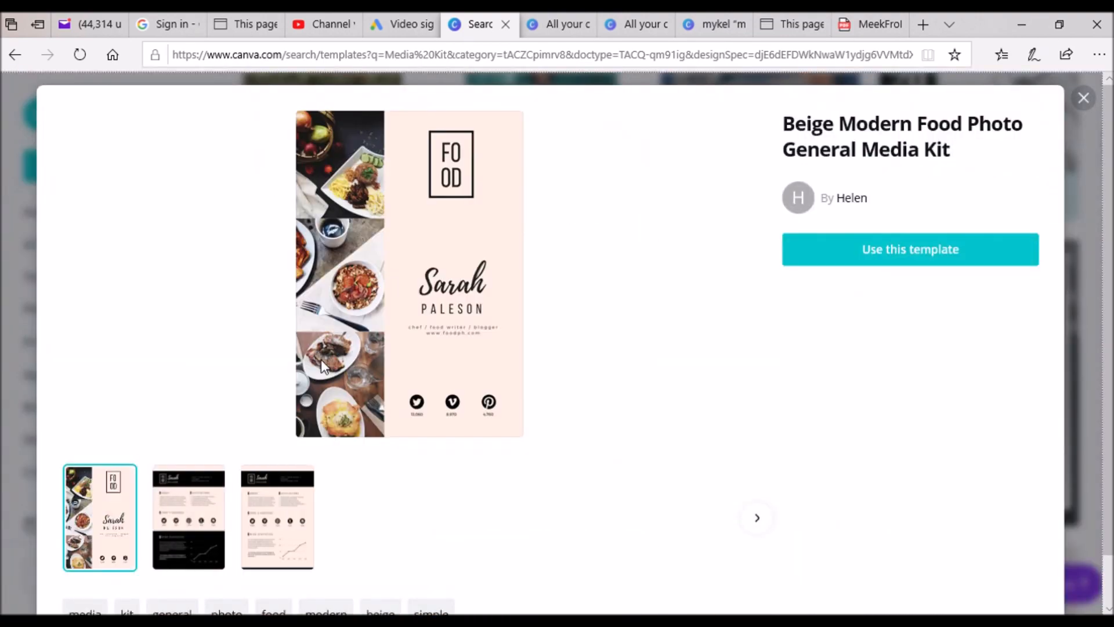
click(910, 249)
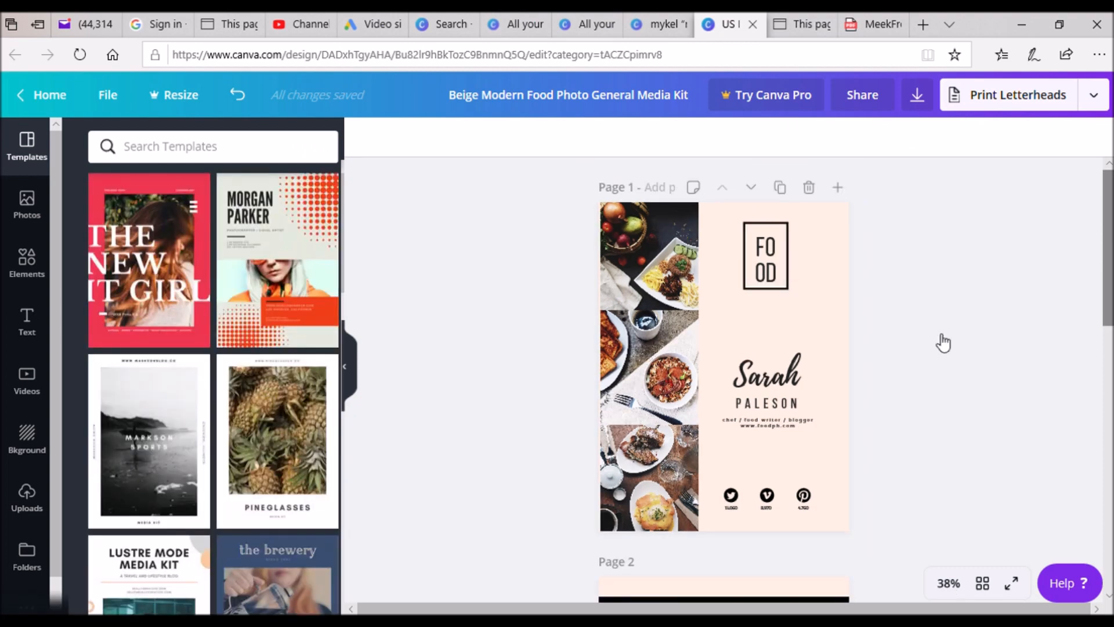
Set the view to 100% and examine the template's cover photos and its about, affiliations, audience and blog statistics sections.
click(949, 582)
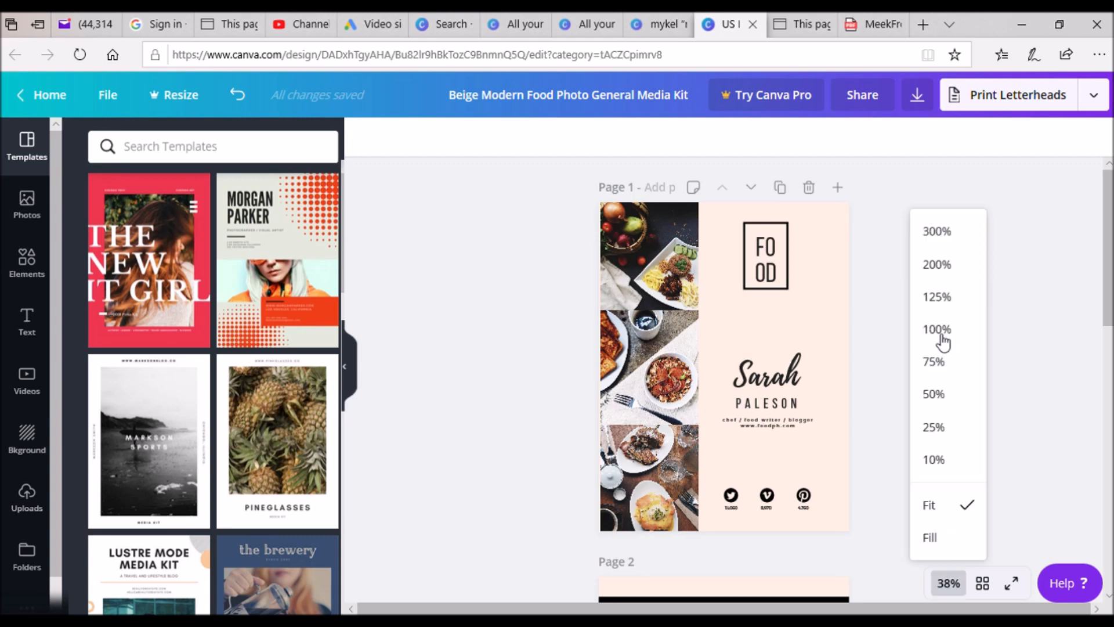
click(936, 329)
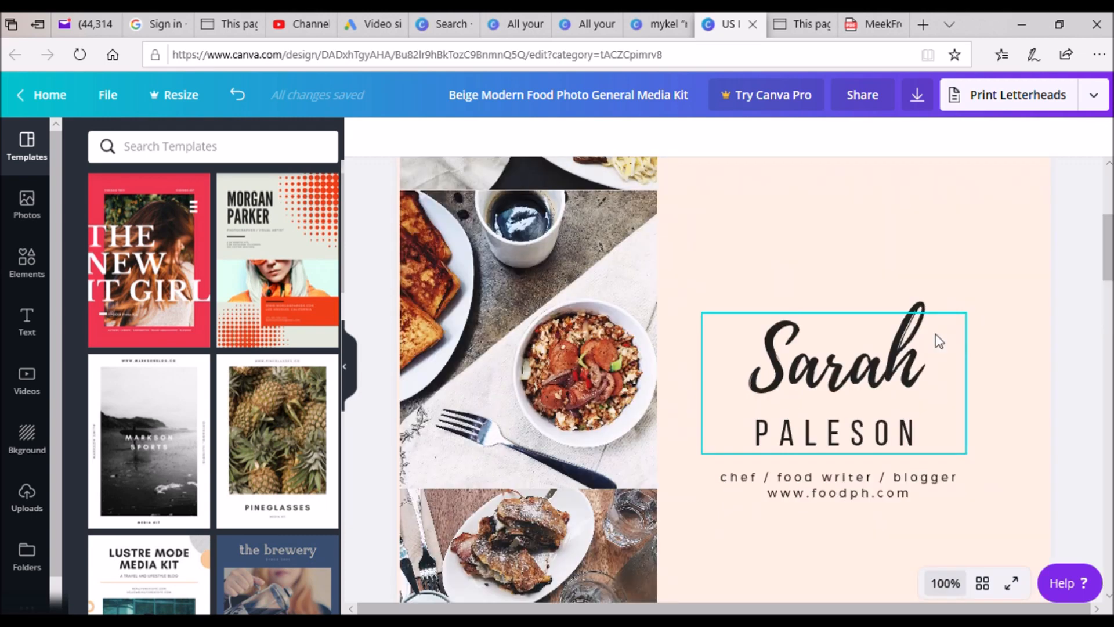
scroll(582, 325, up, 4)
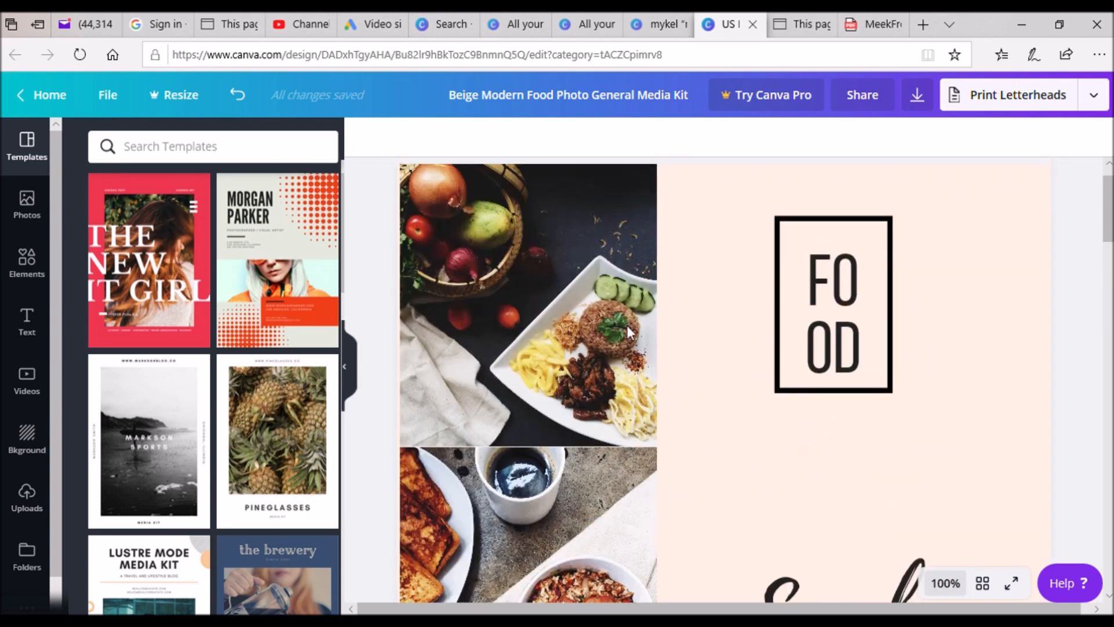
click(583, 325)
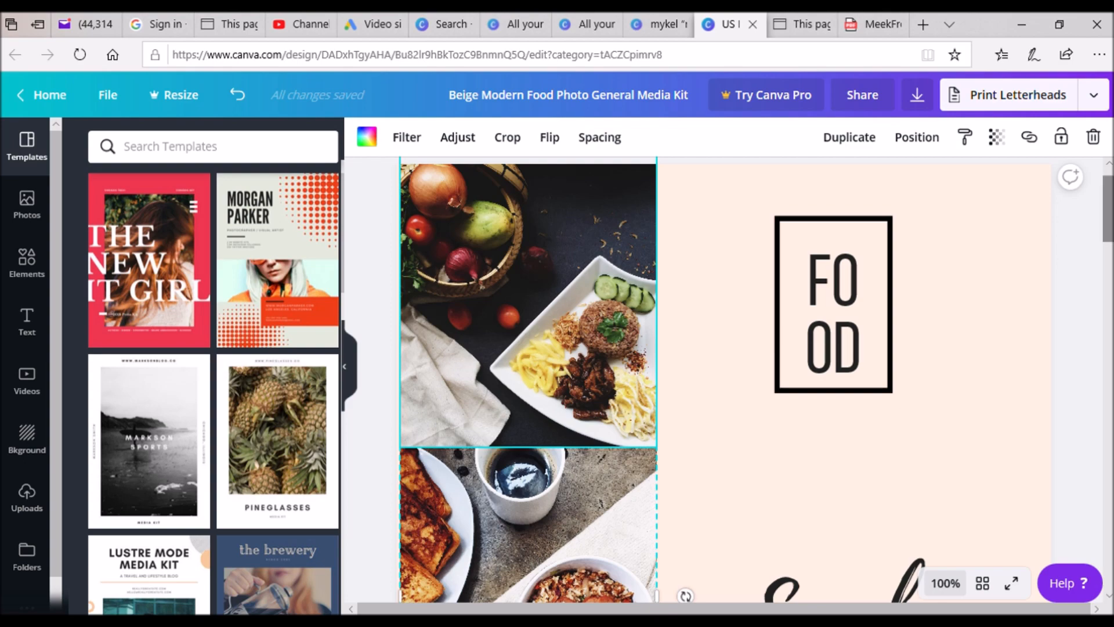
scroll(1110, 222, down, 10)
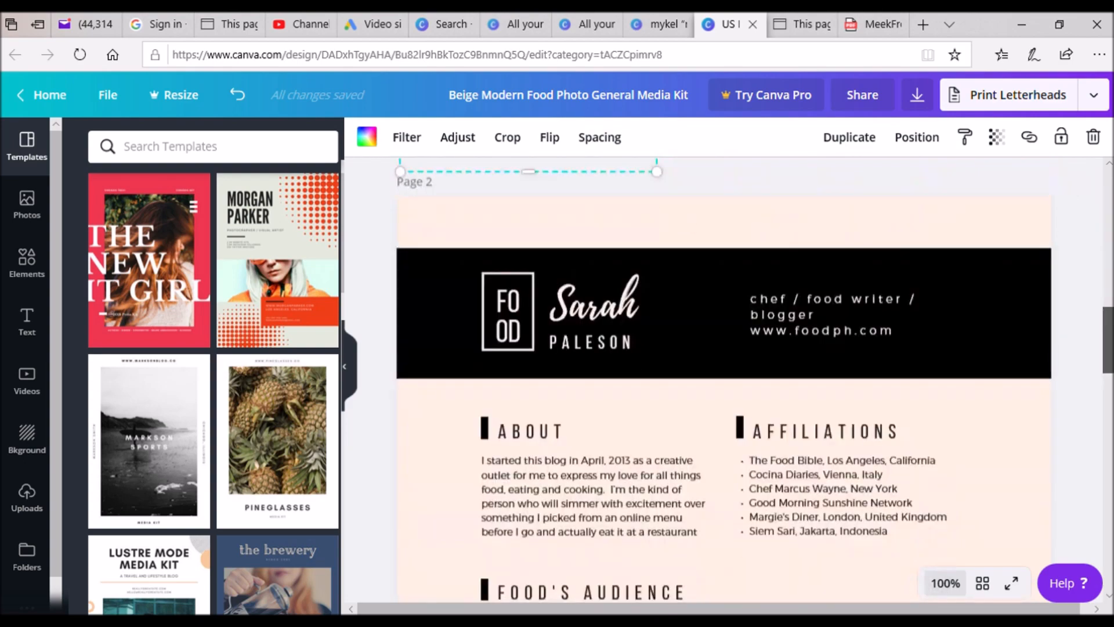
scroll(723, 377, up, 2)
scroll(724, 377, down, 3)
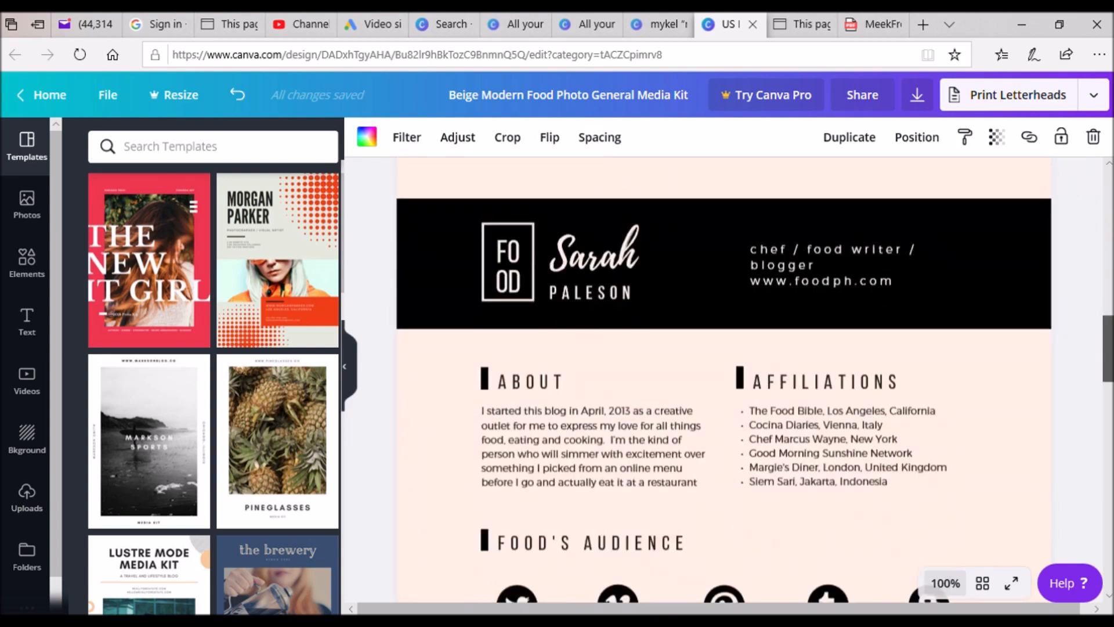
scroll(723, 378, down, 3)
scroll(723, 377, down, 4)
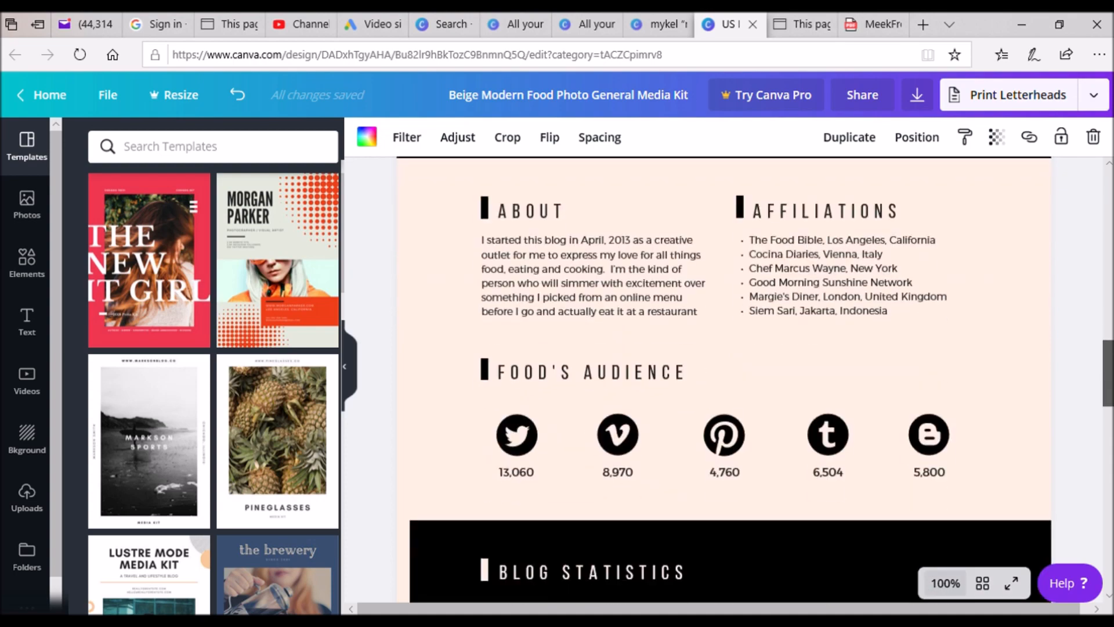
drag(1110, 415, 1108, 502)
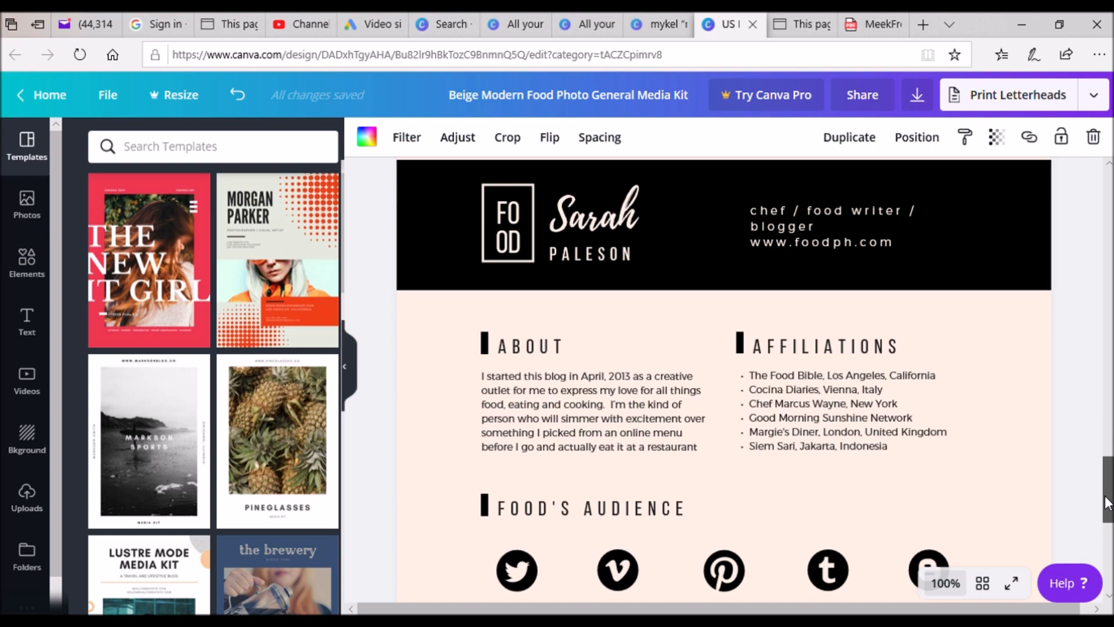
drag(1108, 502, 1098, 582)
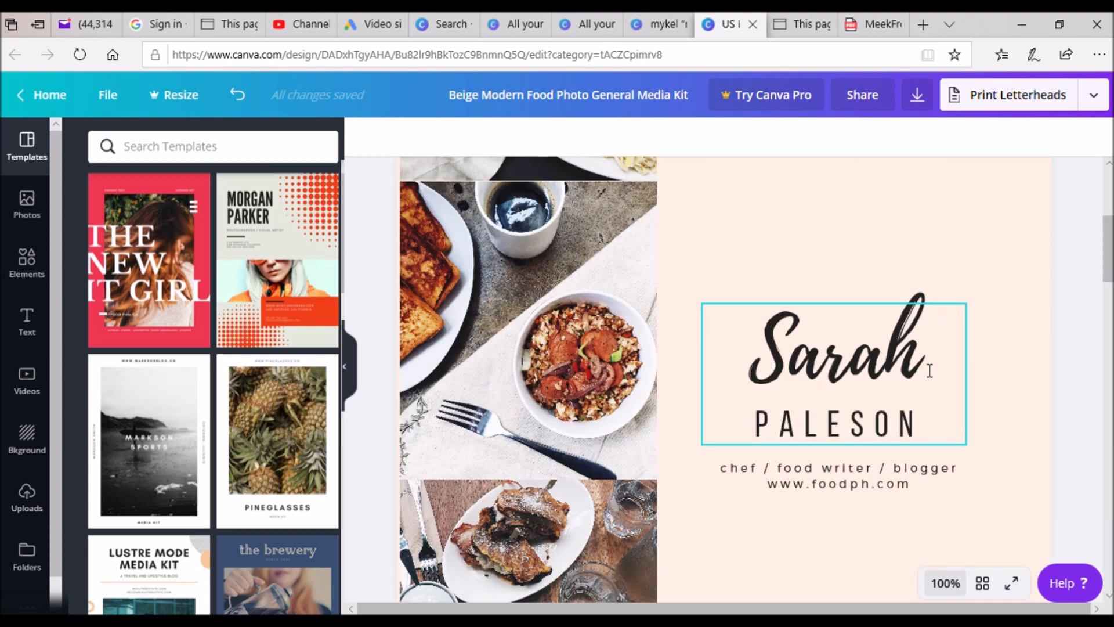
Replace the script-style first name on the cover page with "MeekFro".
click(931, 370)
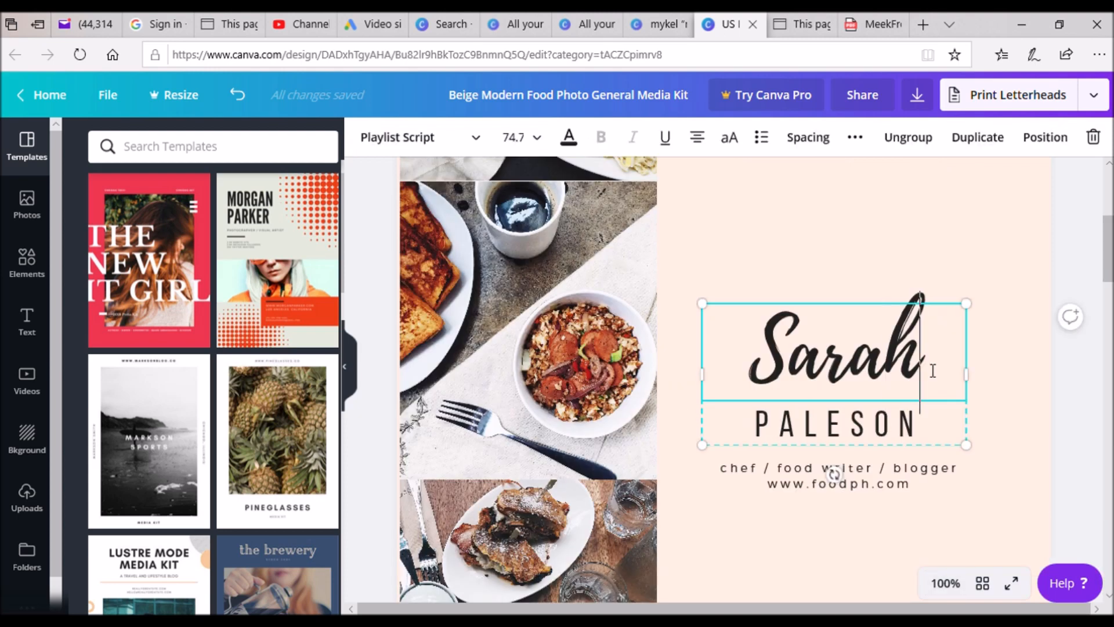
drag(932, 371, 750, 373)
text(MeekFro)
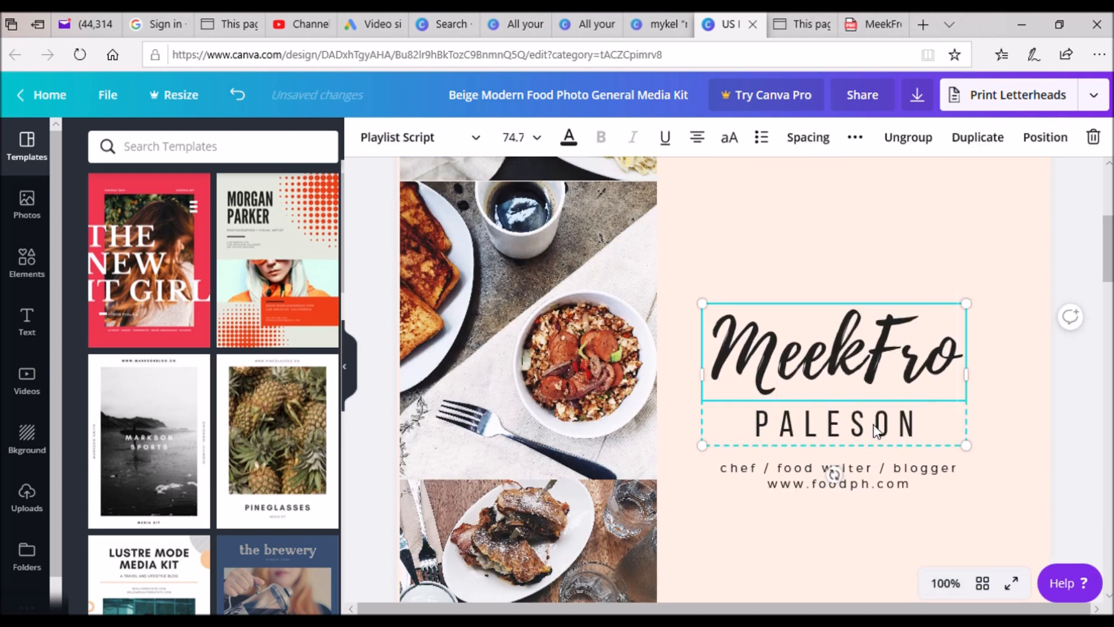
click(927, 434)
drag(926, 433, 915, 418)
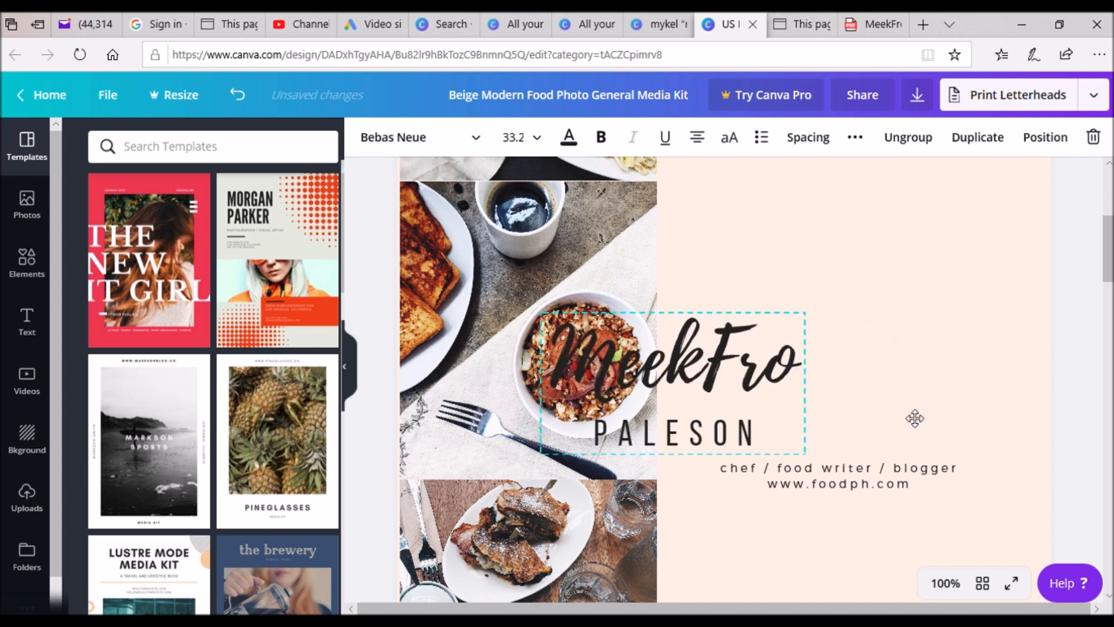
click(239, 95)
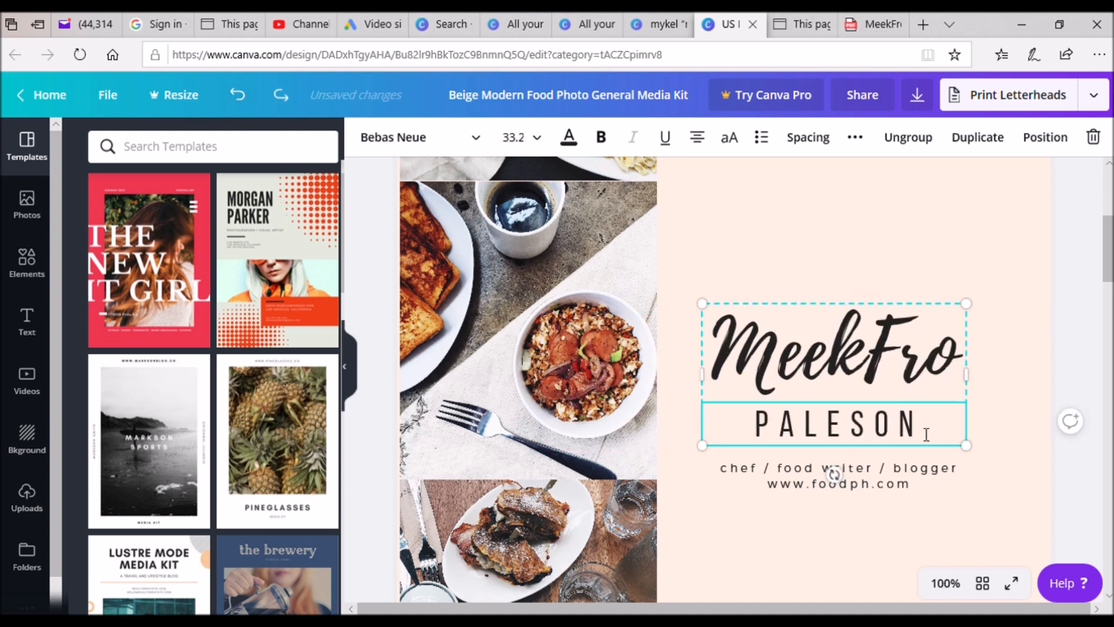
Delete the placeholder surname element under the MeekFro heading, keeping the rest of the group.
drag(926, 434, 753, 435)
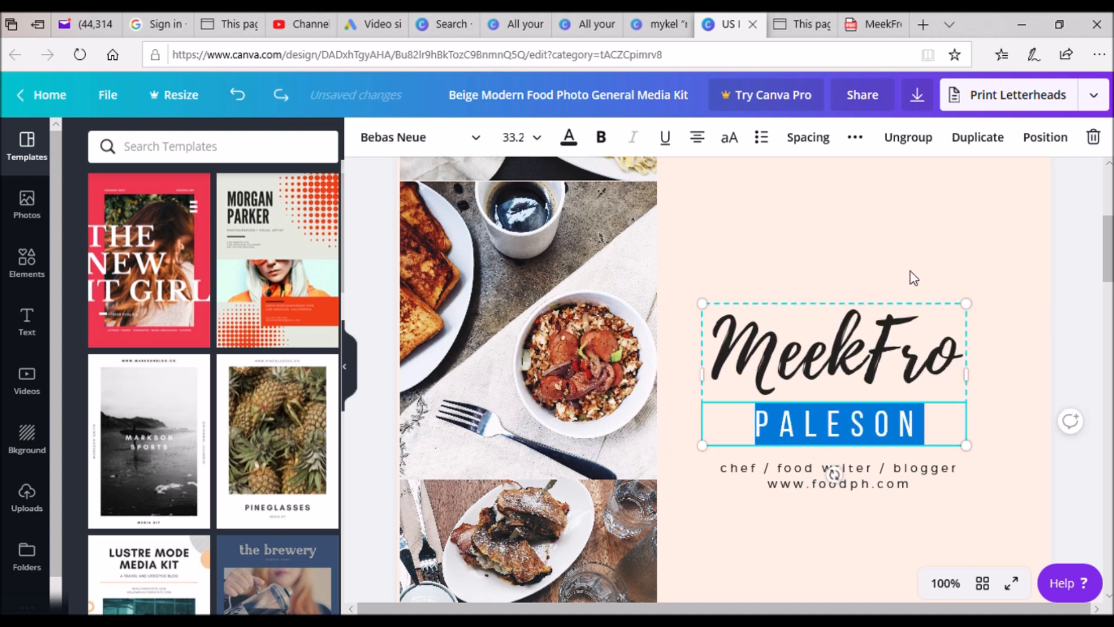
click(1102, 144)
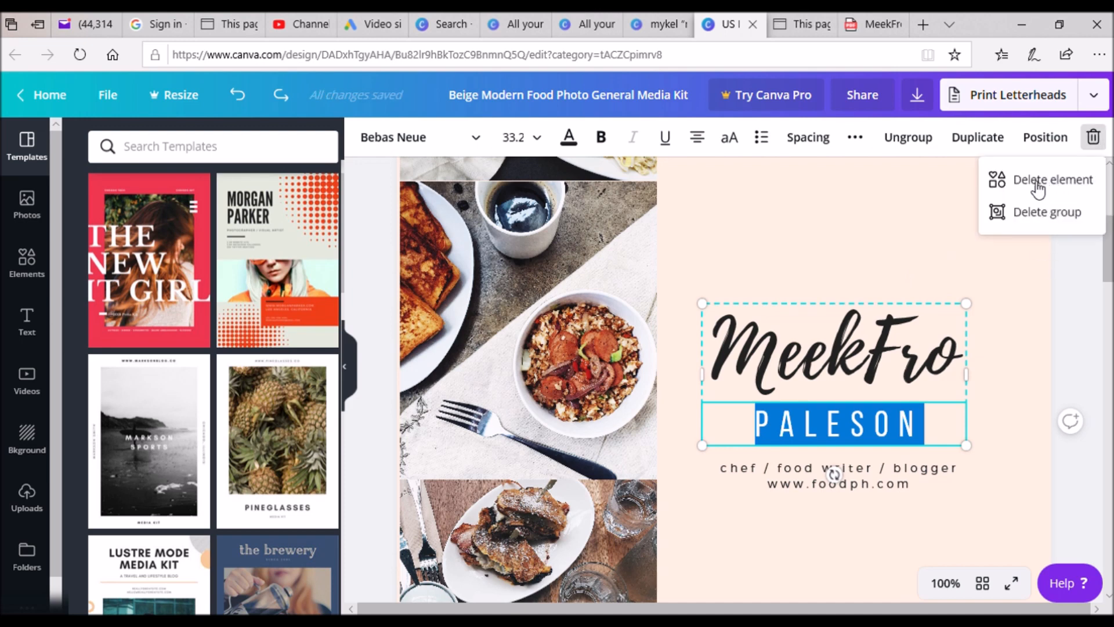
click(1037, 184)
Replace the tagline under the MeekFro heading with "beauty guru/blogger/content creator" and widen its text box slightly.
scroll(833, 427, down, 1)
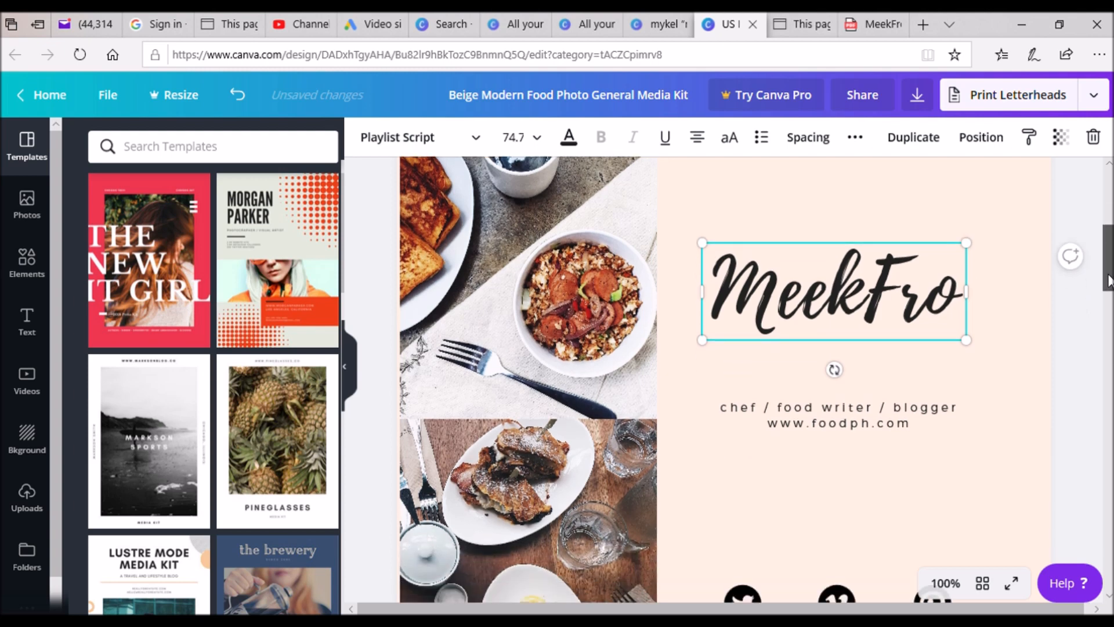
click(863, 417)
drag(922, 425, 731, 418)
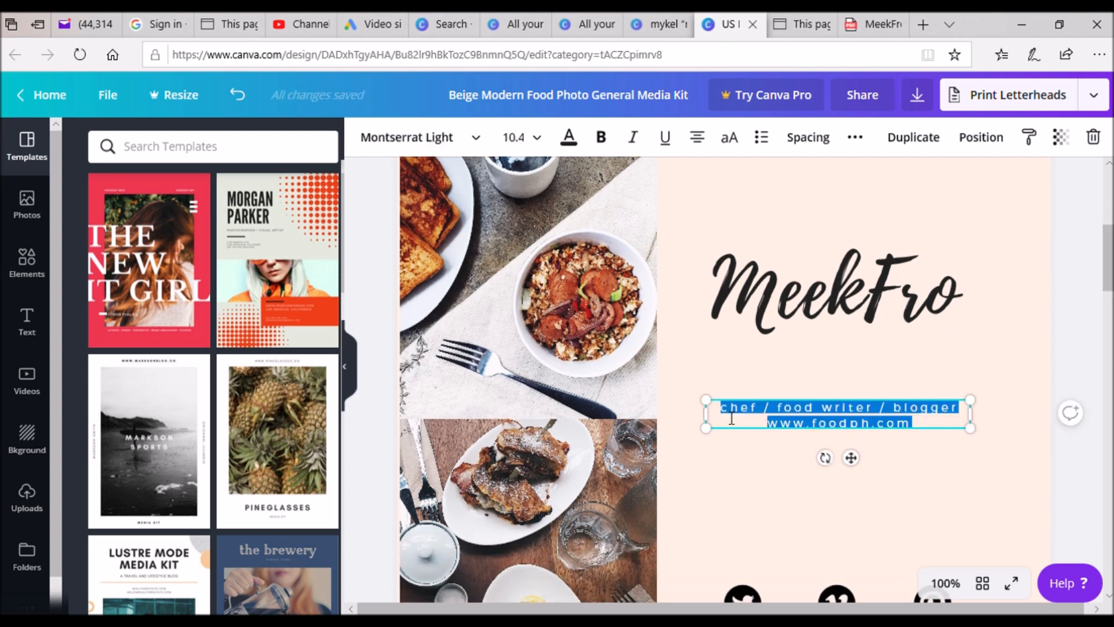
text(beauty guru/)
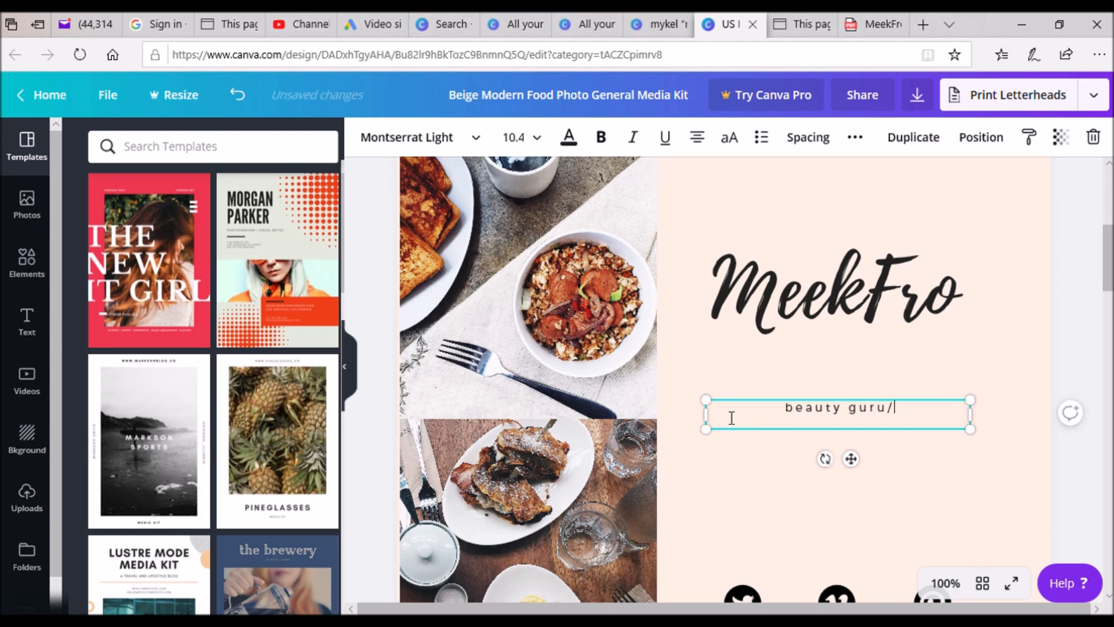
text(blogger/c)
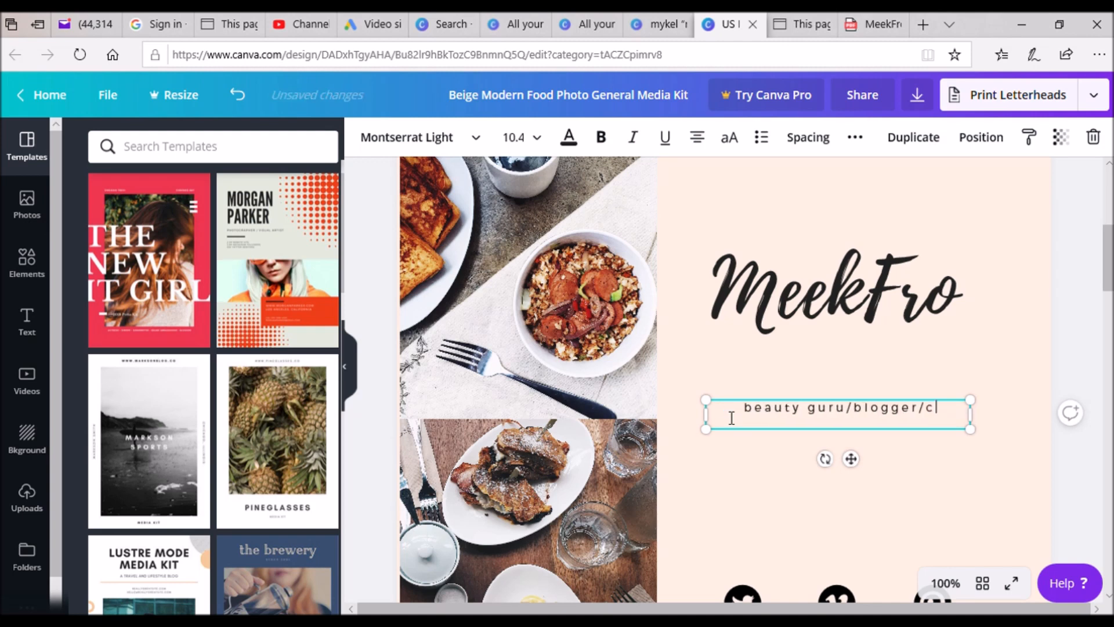
text(ontent creator)
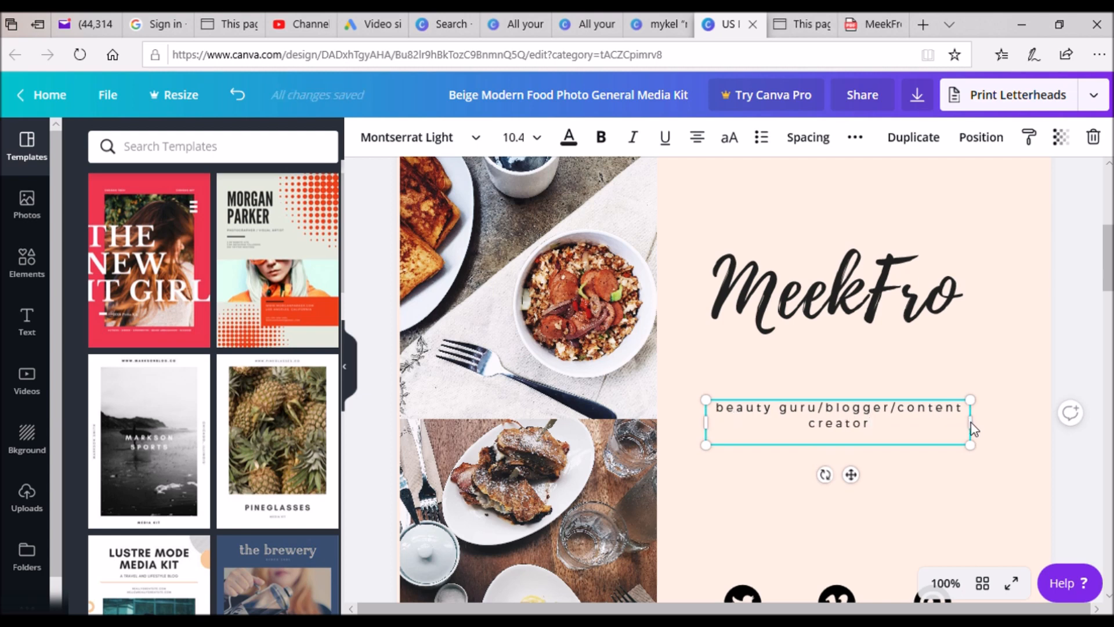
drag(970, 423, 988, 432)
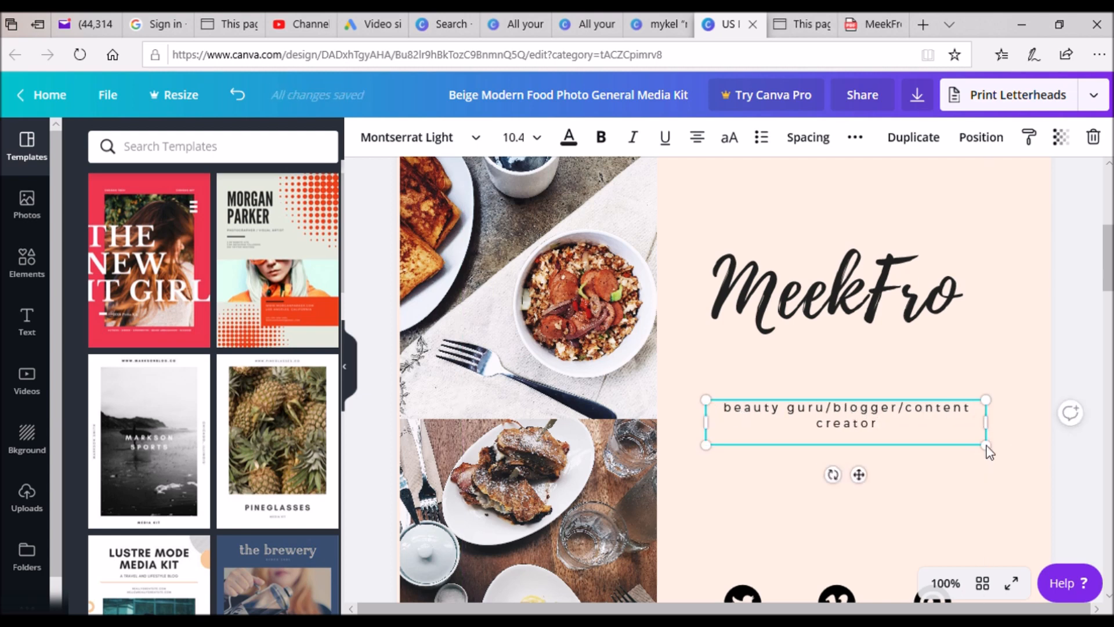
drag(992, 453, 928, 430)
Search the elements for "youtube" and add the free red rounded play-button icon to the cover page.
scroll(927, 430, down, 5)
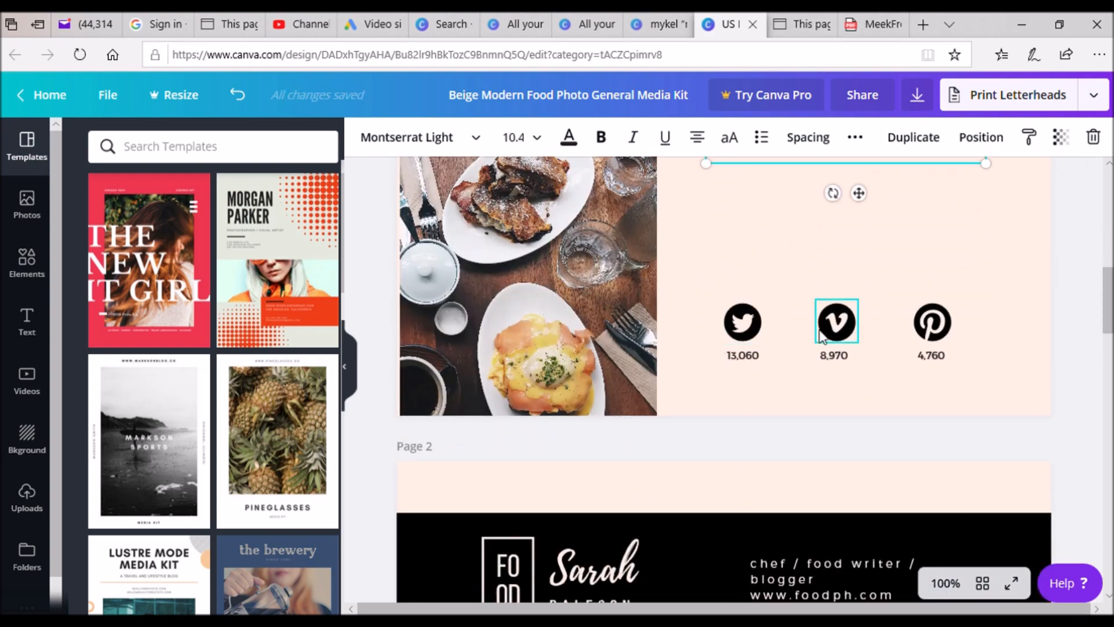
double_click(754, 333)
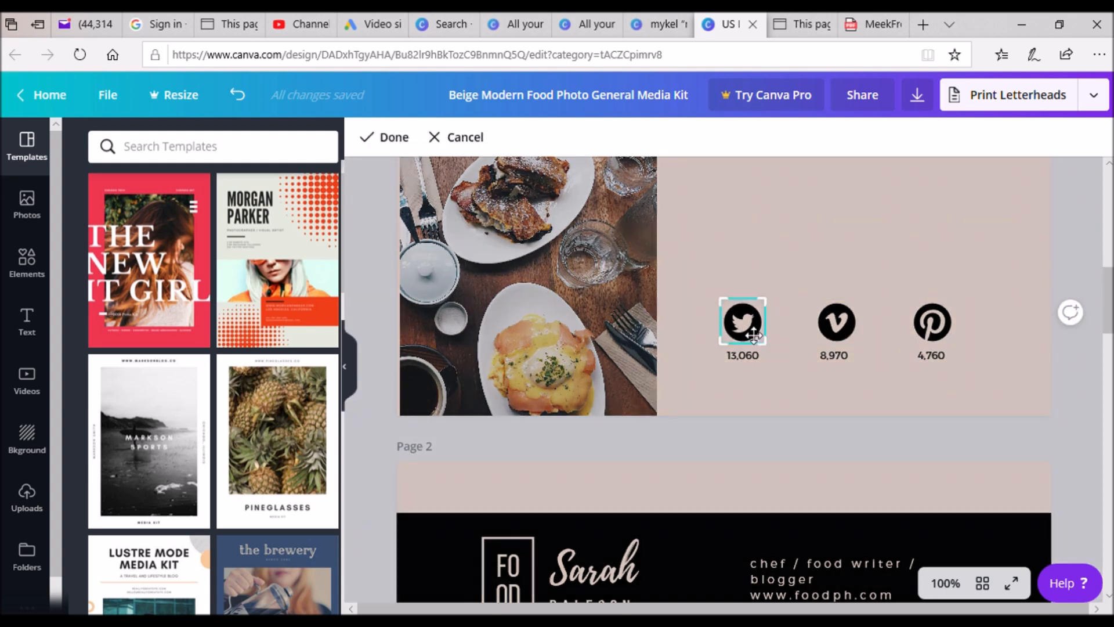
click(453, 137)
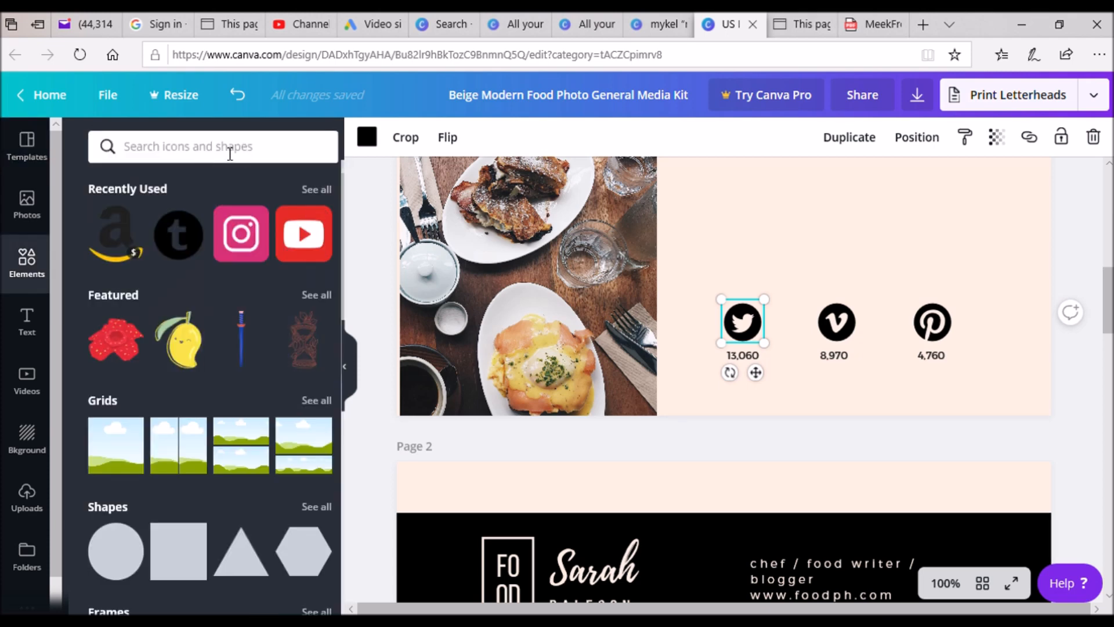
click(229, 153)
text(youtube)
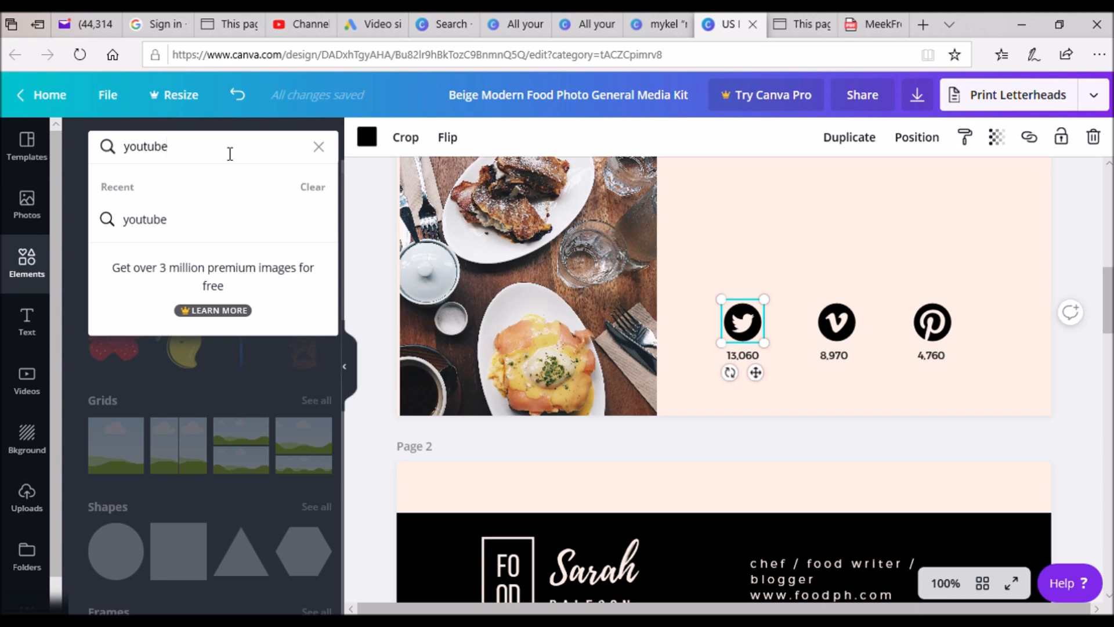
key(Return)
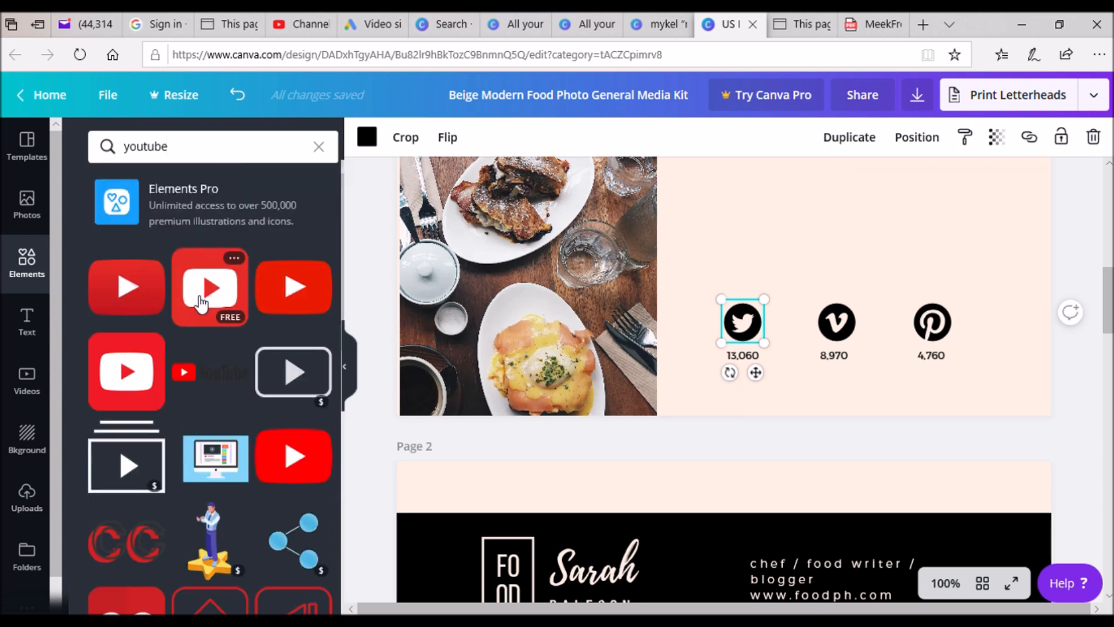
click(144, 303)
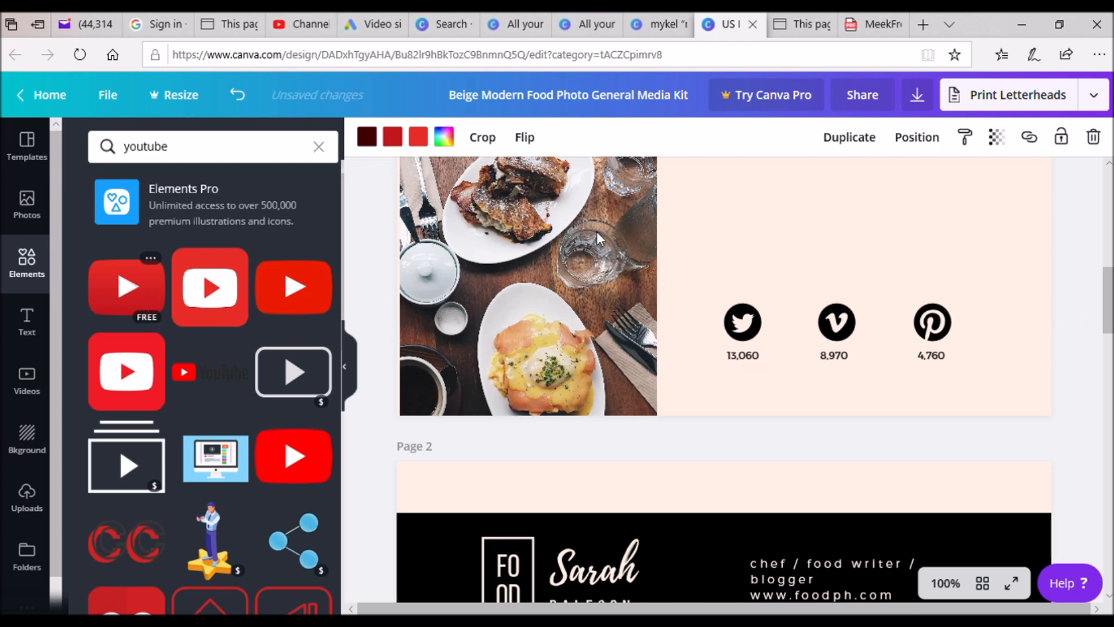
Shrink the YouTube icon, delete the Twitter icon and put the YouTube icon in its place above the first follower count.
drag(1109, 315, 1109, 280)
drag(663, 296, 770, 513)
drag(686, 515, 892, 396)
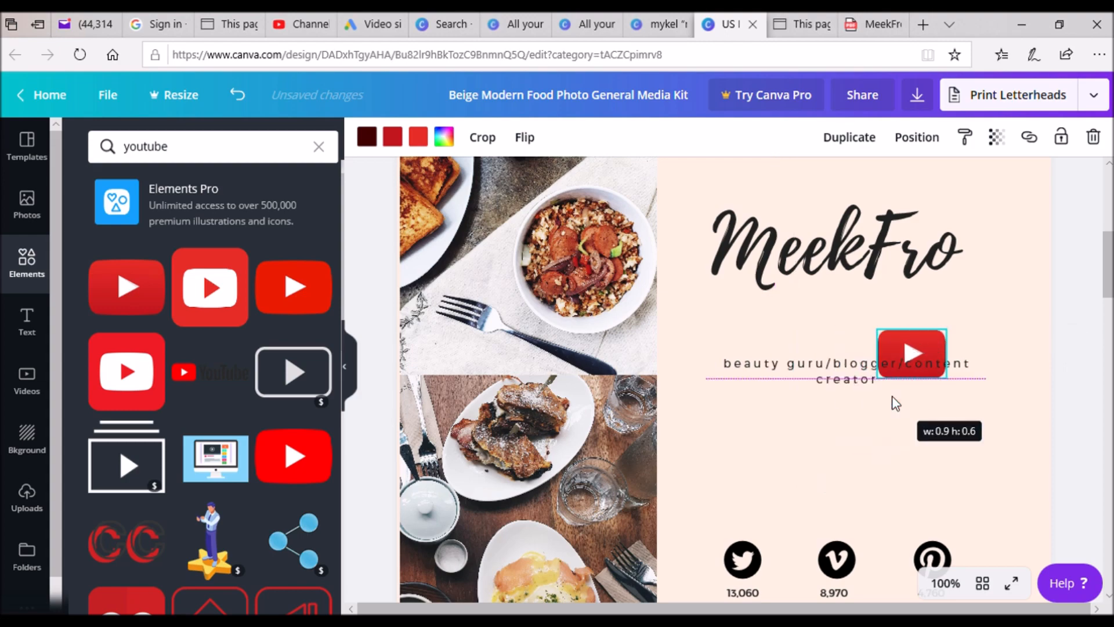
drag(928, 416, 762, 545)
scroll(760, 522, down, 3)
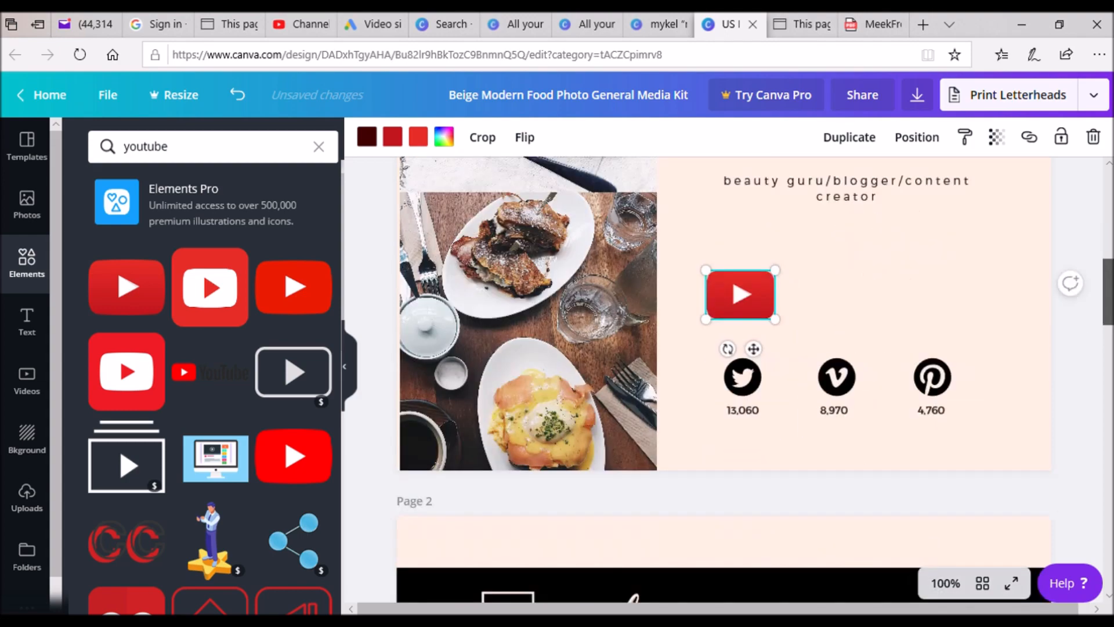
click(750, 432)
key(Delete)
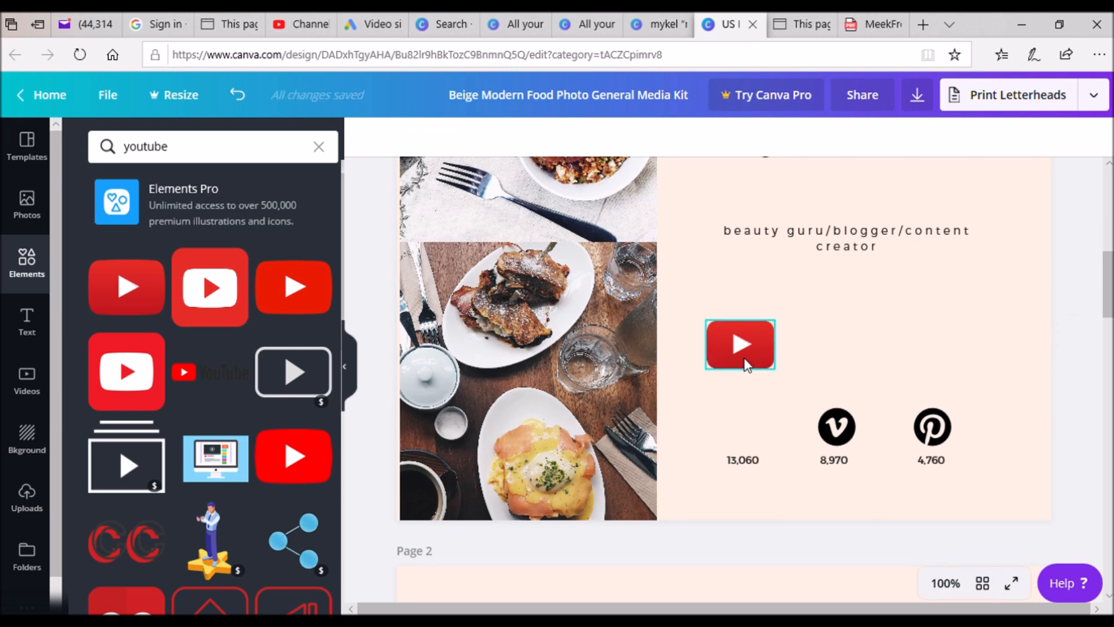
mouse_move(766, 471)
mouse_down()
mouse_move(779, 458)
mouse_move(737, 436)
mouse_move(762, 480)
mouse_up()
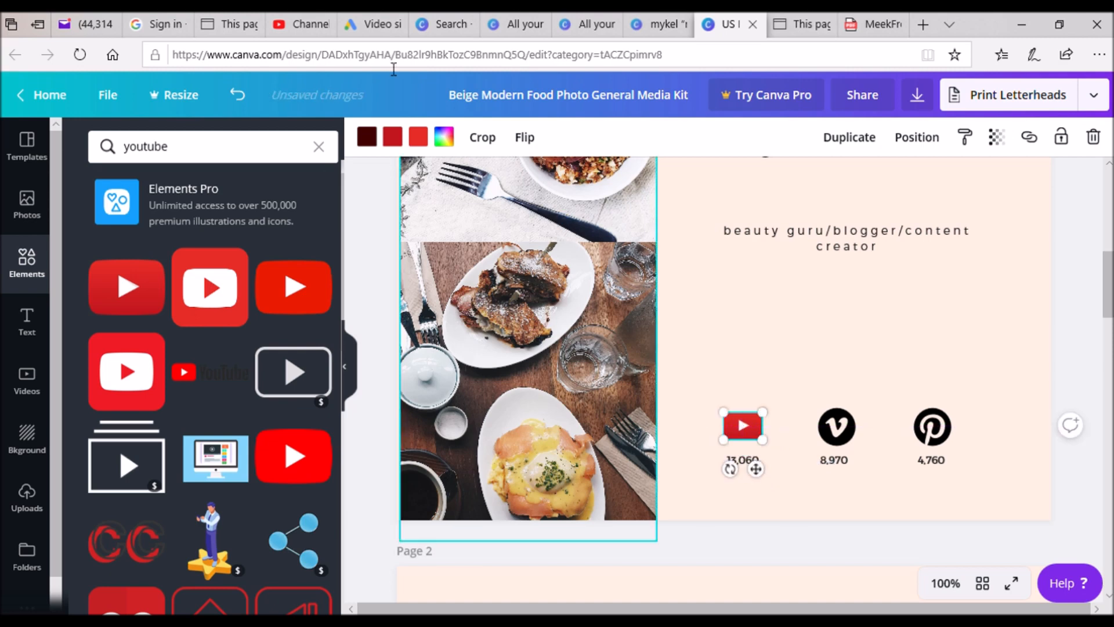
Recolour all three red shades of the YouTube icon to black to match the other social icons.
click(393, 137)
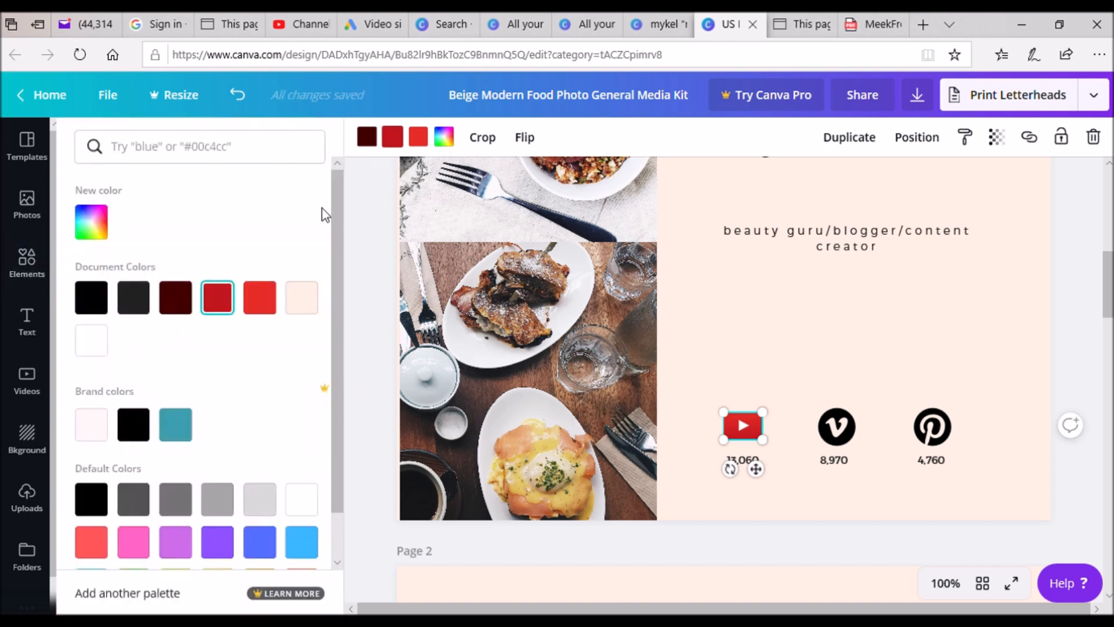
click(312, 313)
click(91, 299)
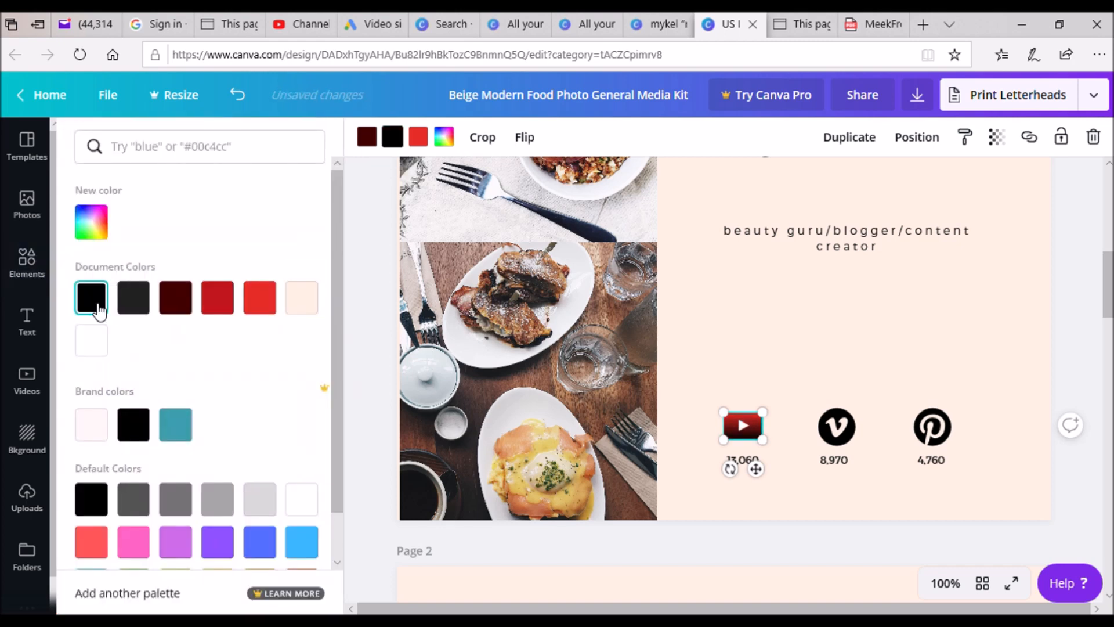
click(99, 303)
click(366, 137)
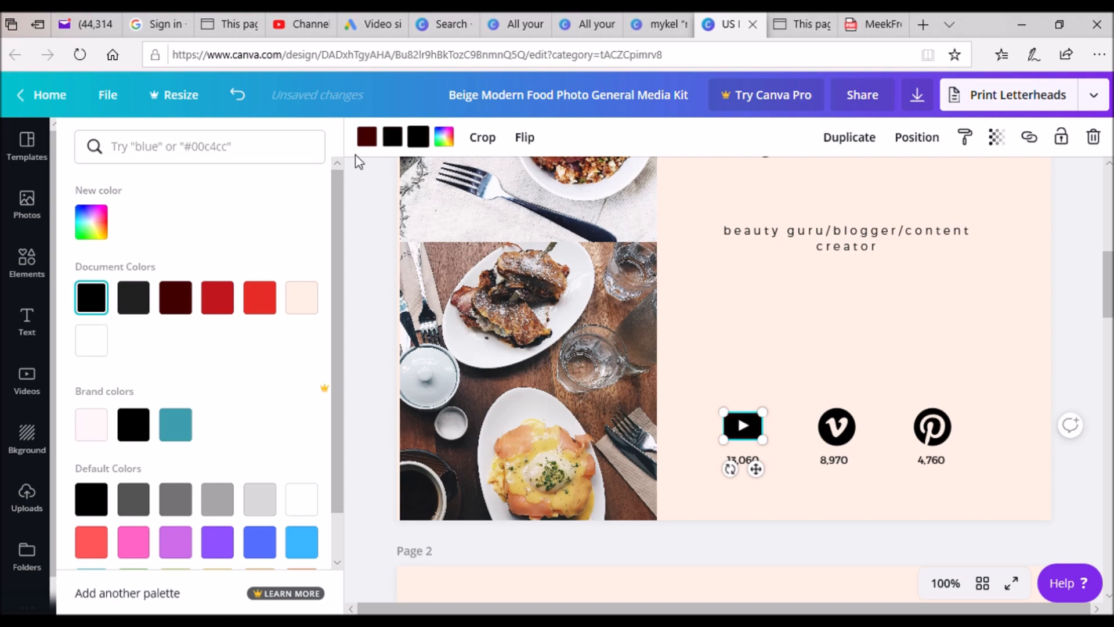
click(90, 301)
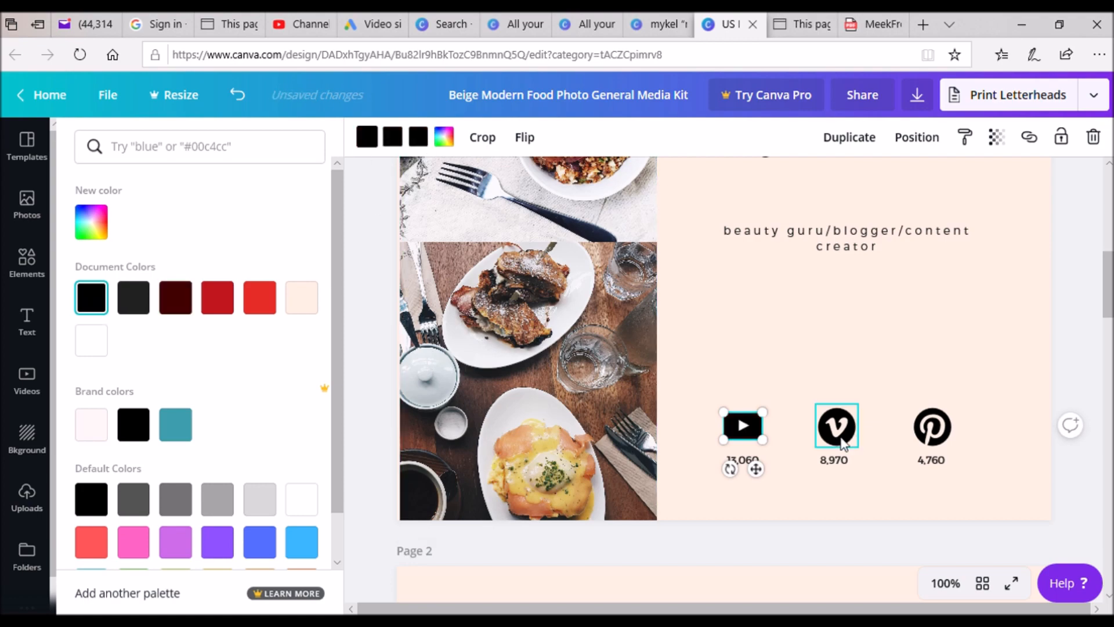
Replace the top food photo on the cover with the uploaded outdoor portrait of the woman in the striped outfit.
scroll(527, 300, up, 5)
scroll(527, 299, up, 4)
click(529, 300)
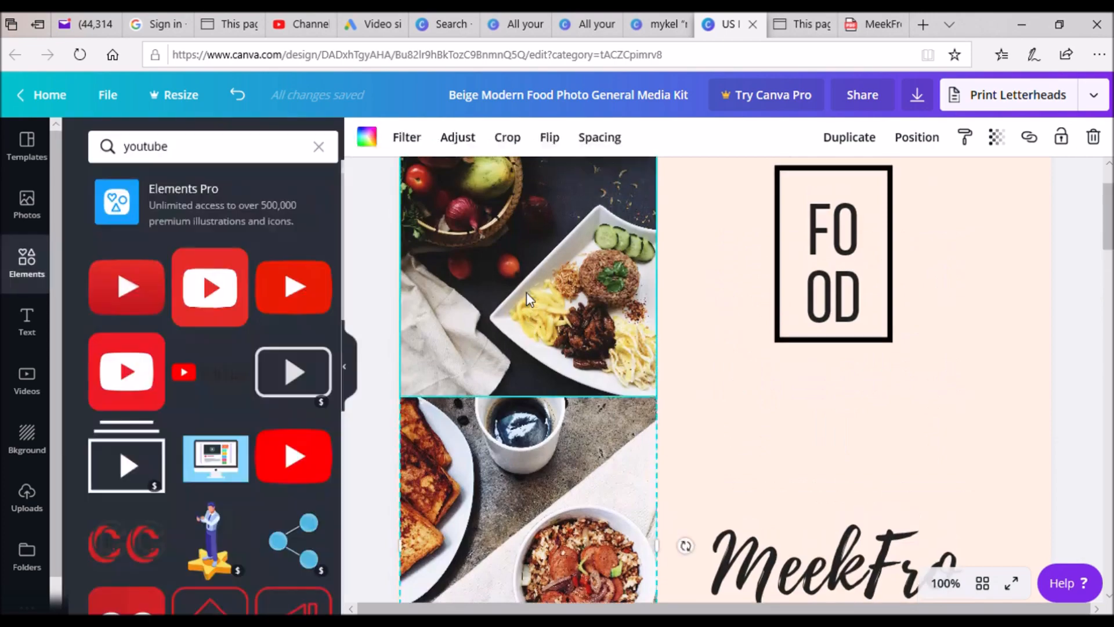
double_click(532, 299)
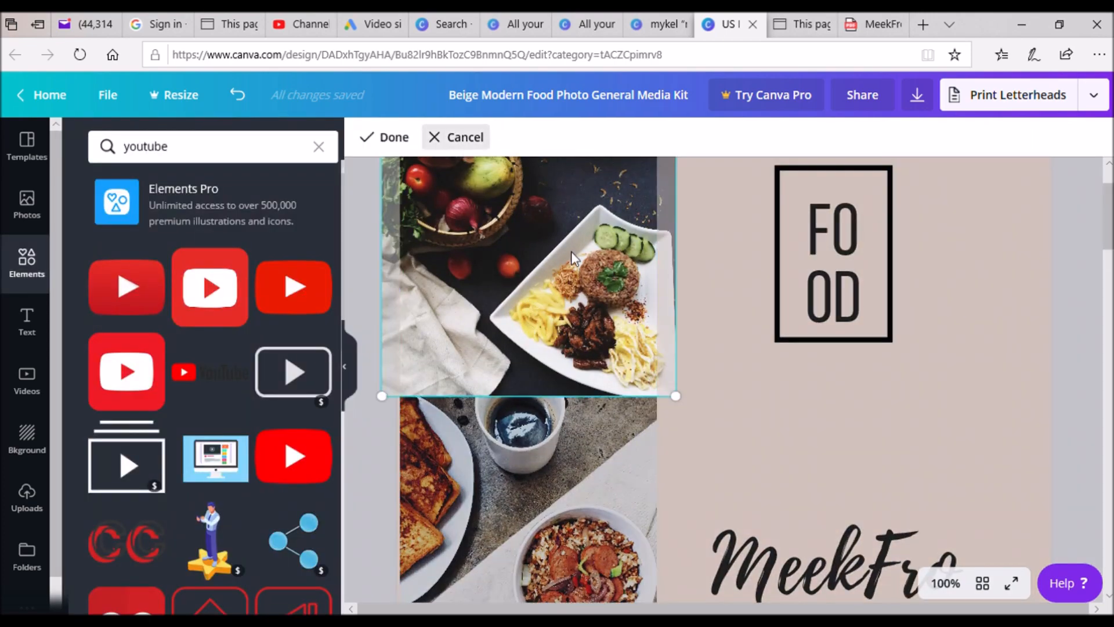
key(Escape)
click(26, 204)
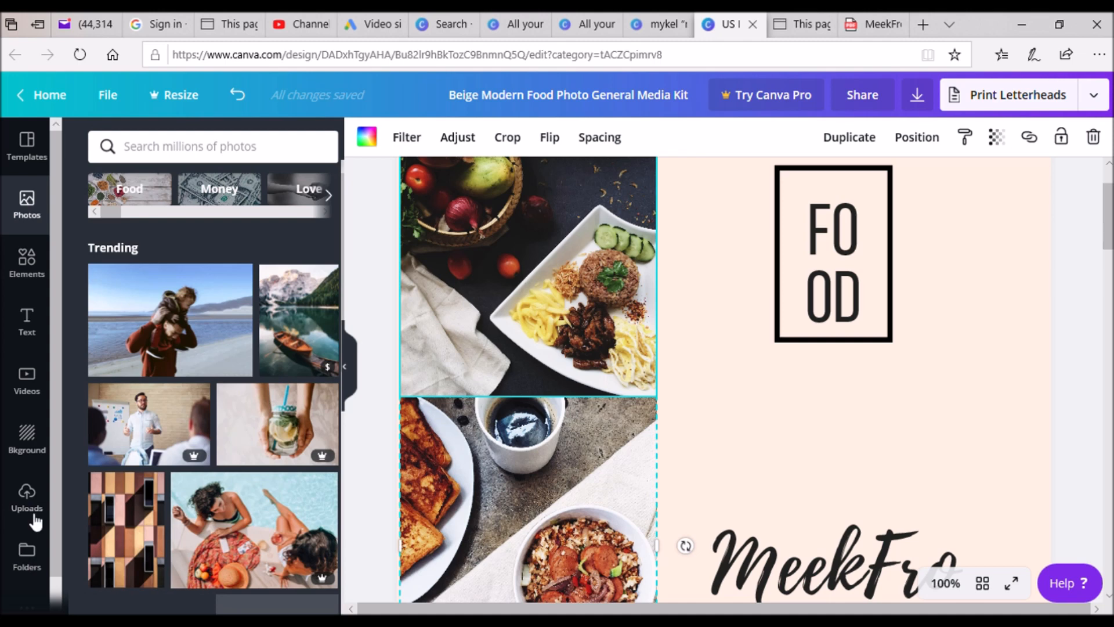
click(39, 515)
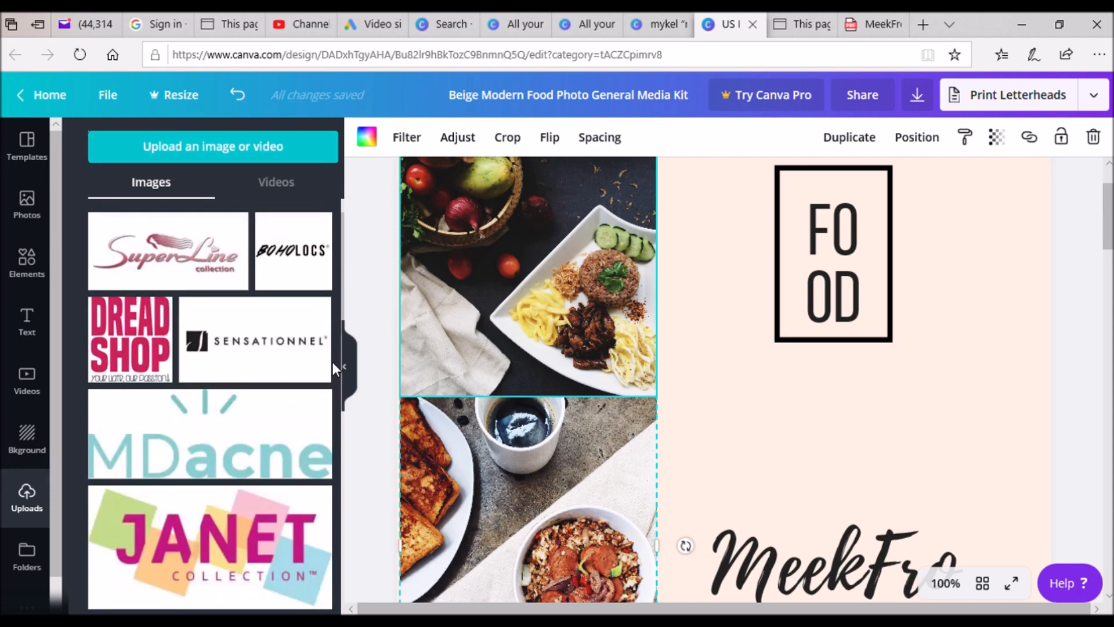
scroll(337, 359, down, 5)
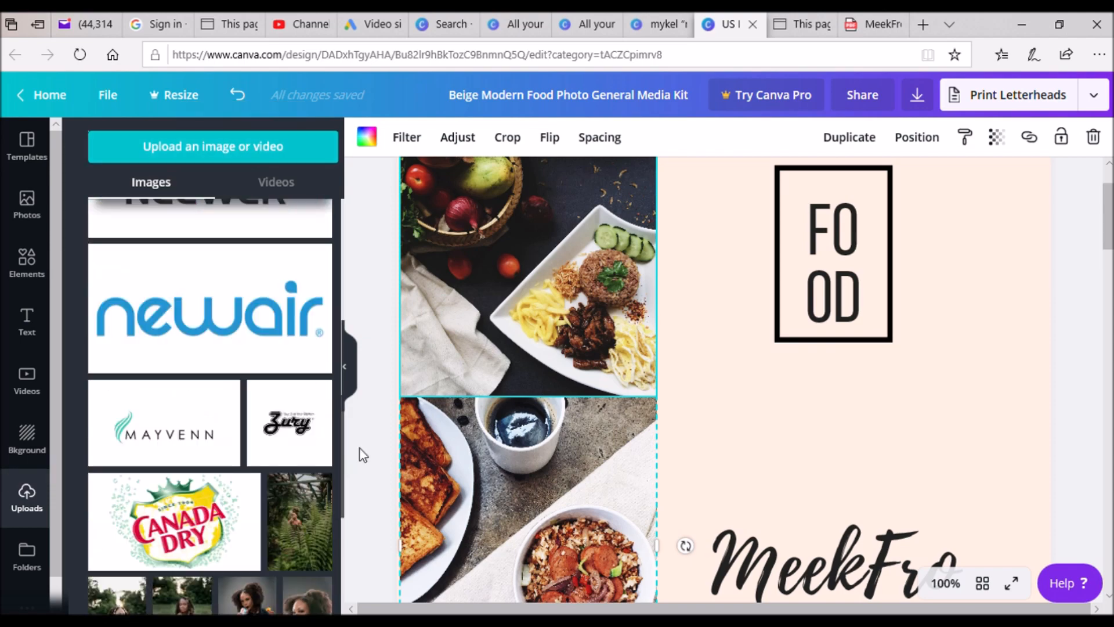
scroll(360, 447, down, 6)
drag(119, 268, 517, 336)
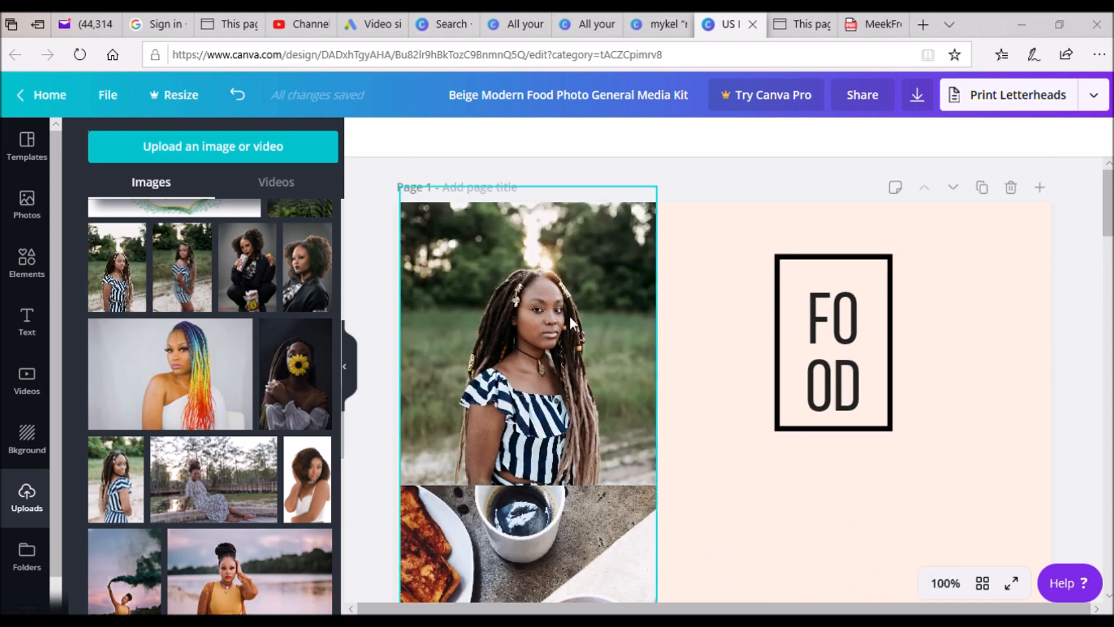
Shift the portrait upward within the top cover frame so more of the striped outfit shows, and apply the crop.
double_click(574, 320)
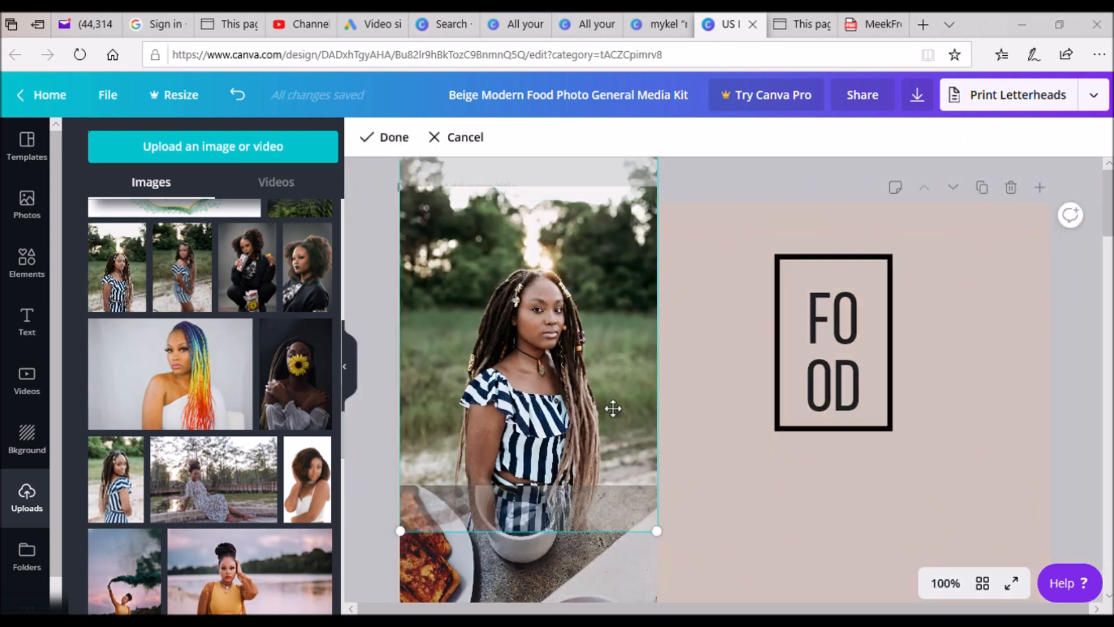
drag(625, 383, 625, 338)
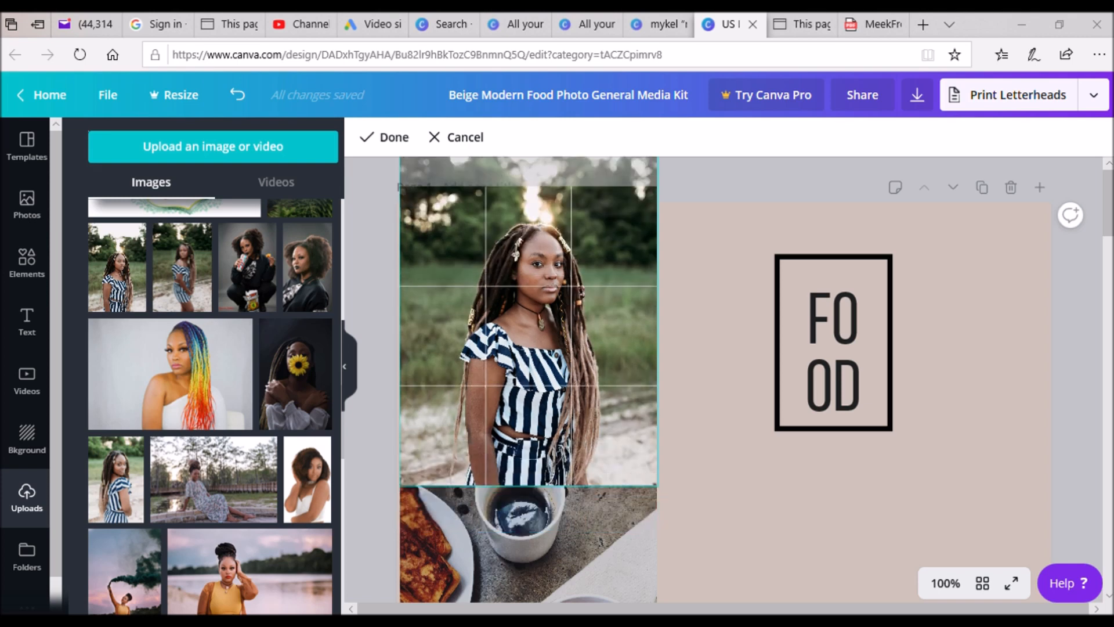
click(373, 141)
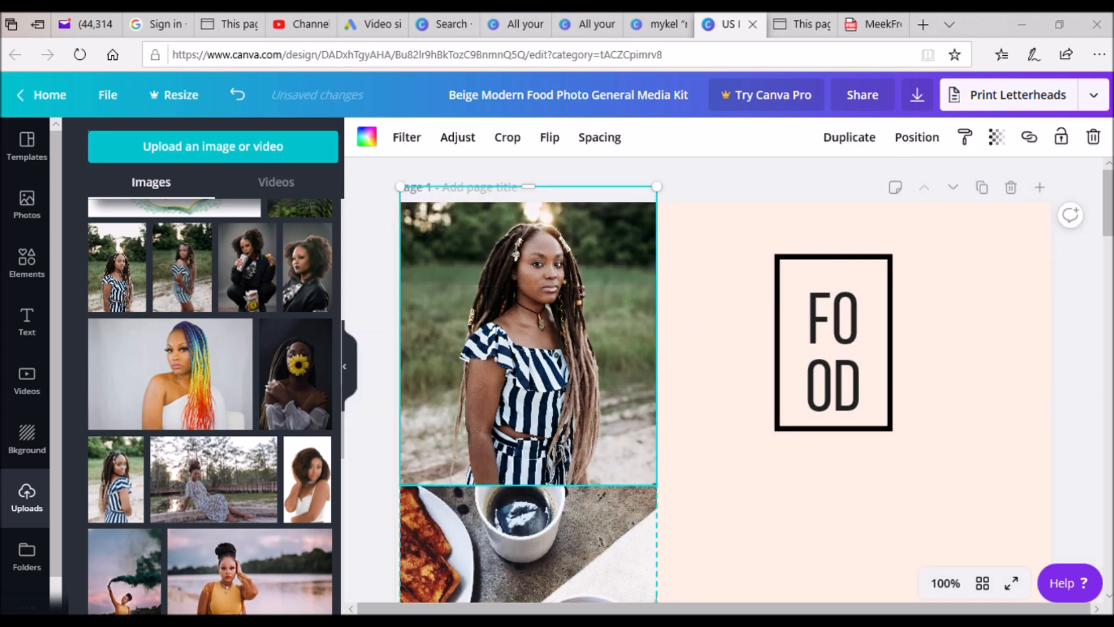
Replace the middle cover photo with the uploaded green smoke photo and the bottom one with the afro close-up portrait.
scroll(553, 367, down, 5)
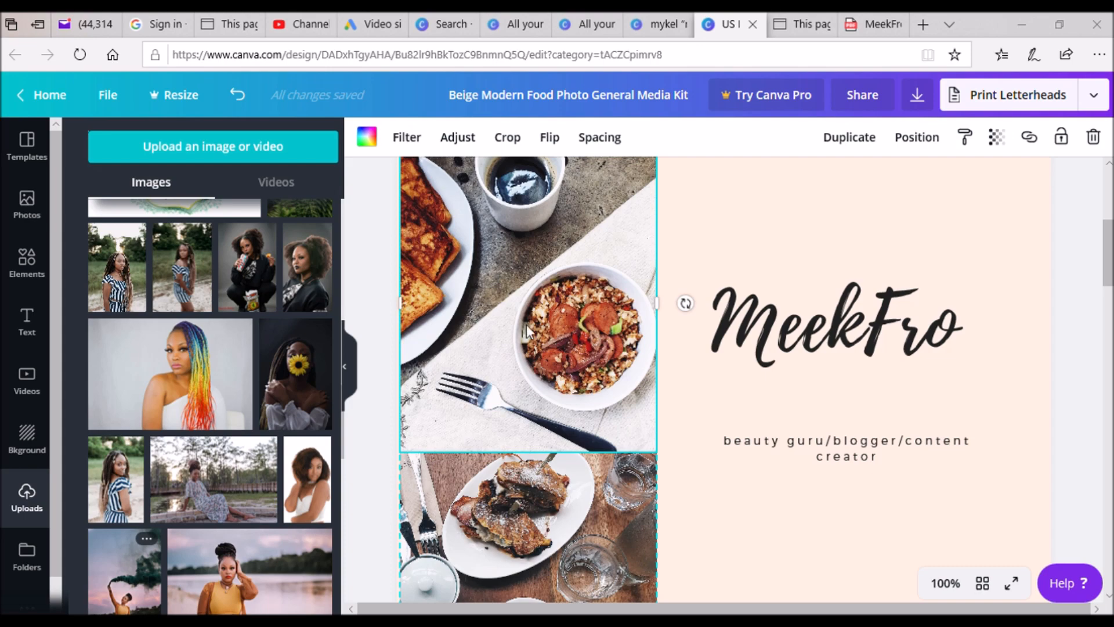
drag(531, 323, 534, 321)
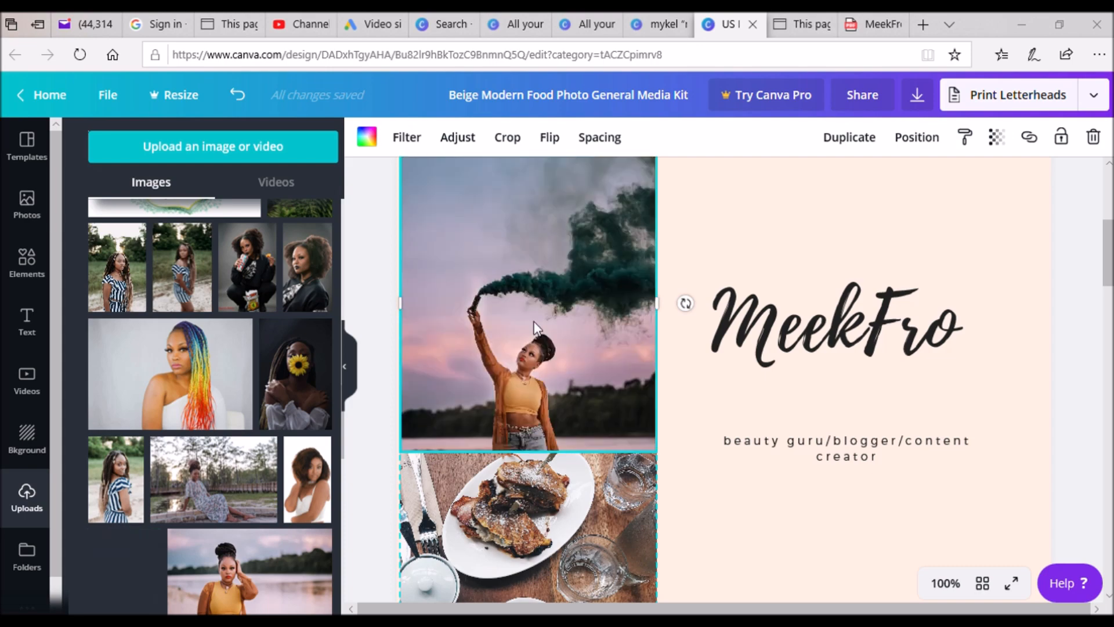
drag(1109, 265, 1071, 314)
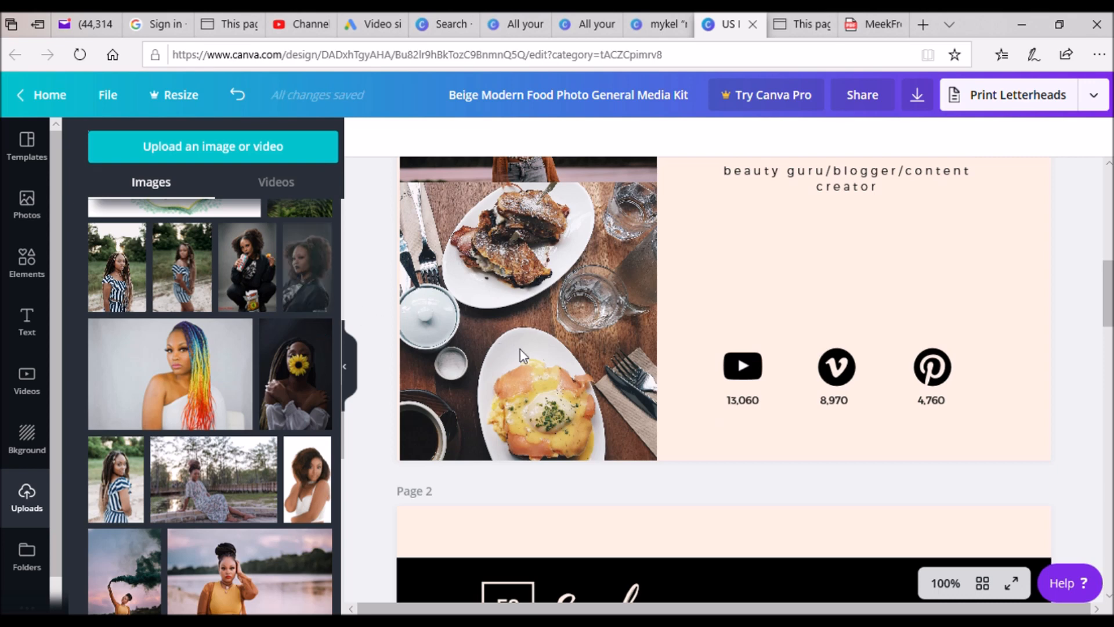
drag(526, 357, 519, 346)
scroll(738, 460, up, 2)
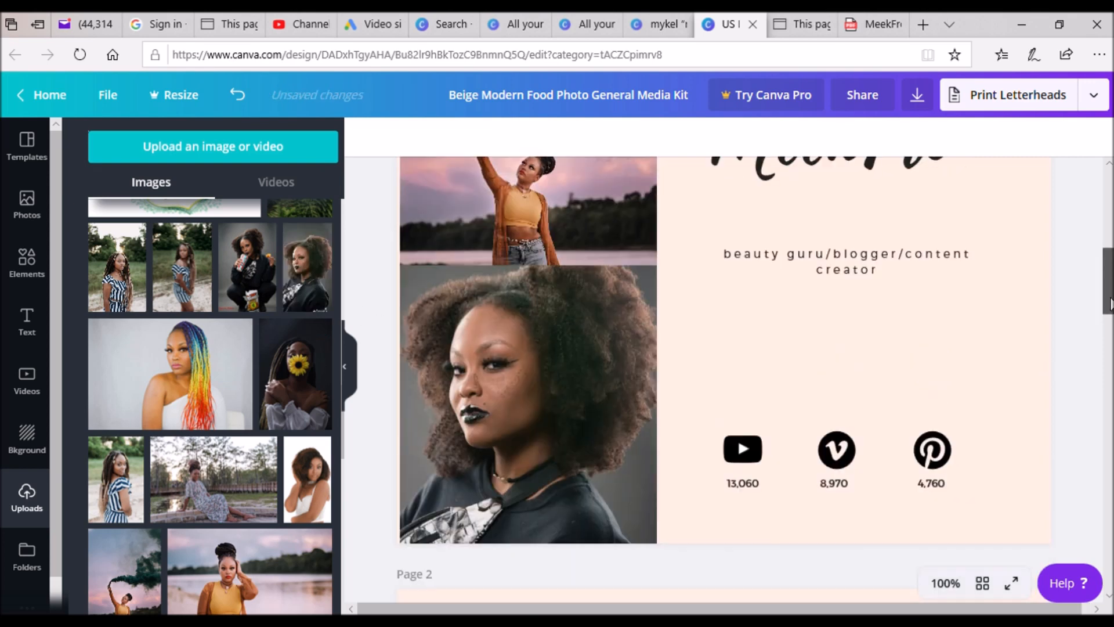
scroll(739, 460, down, 1)
click(760, 427)
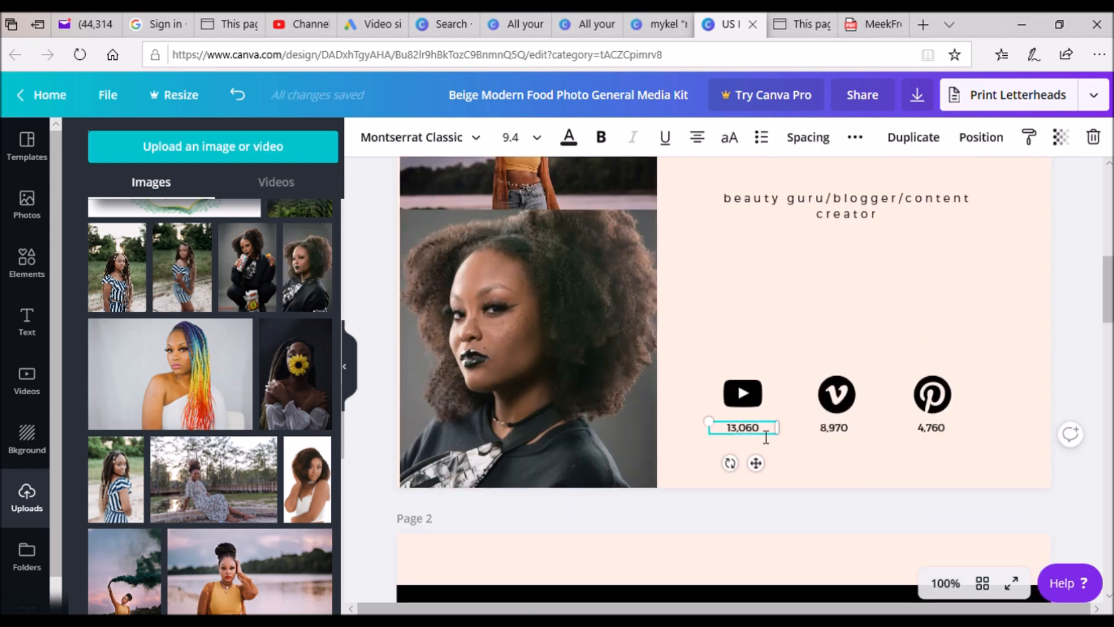
drag(733, 430, 699, 430)
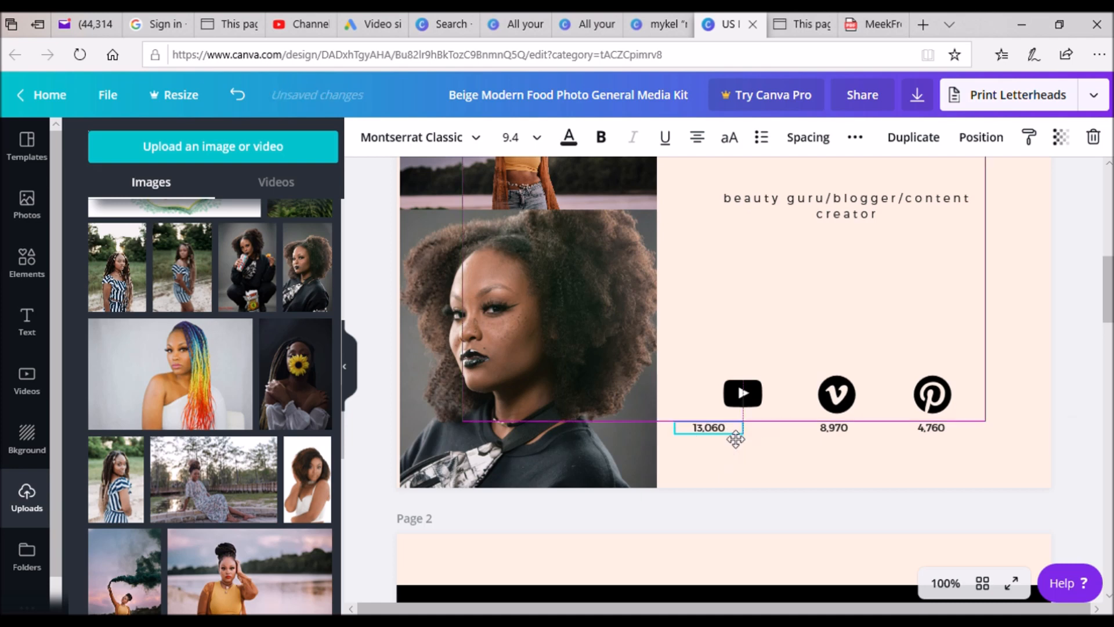
click(241, 98)
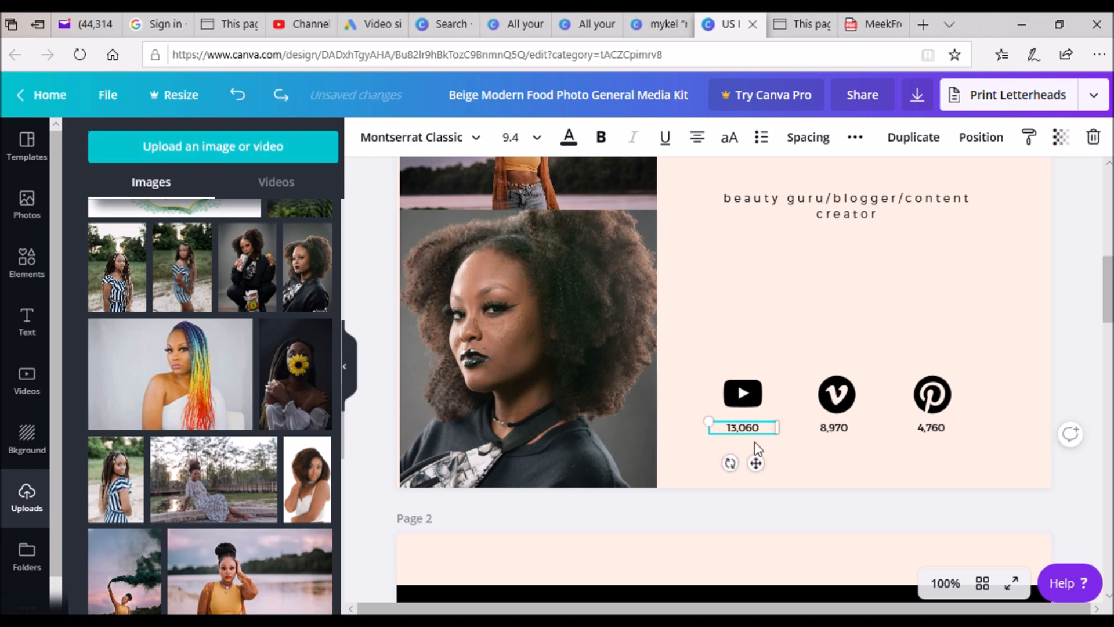
Replace the follower count under the cover's YouTube icon with 28K.
drag(745, 429, 767, 432)
key(BackSpace)
key(BackSpace)
key(BackSpace)
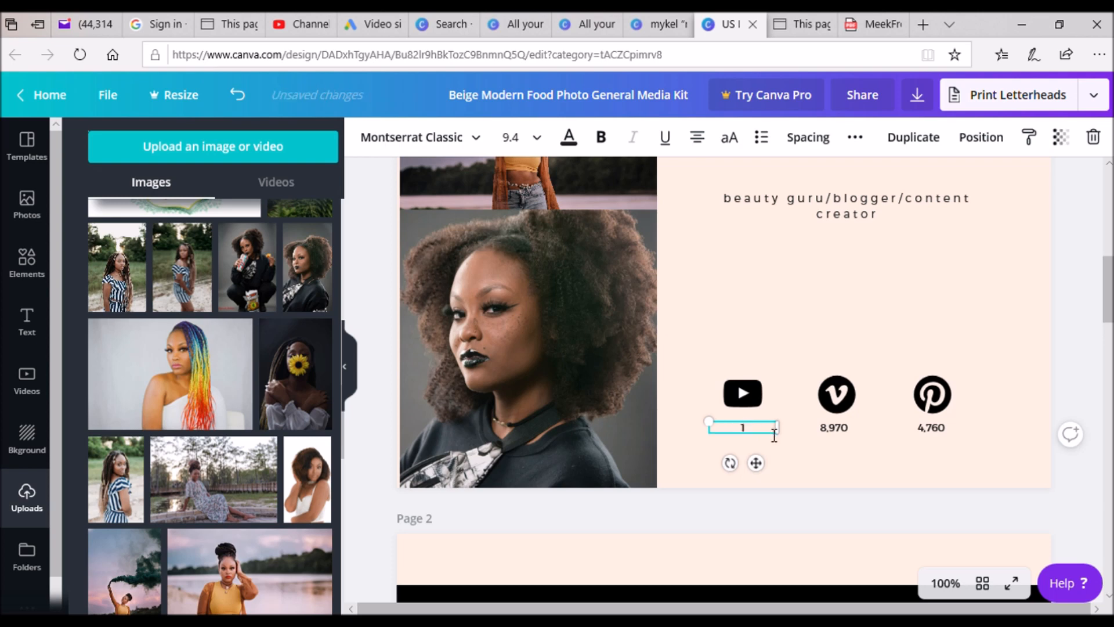
key(BackSpace)
text(28K)
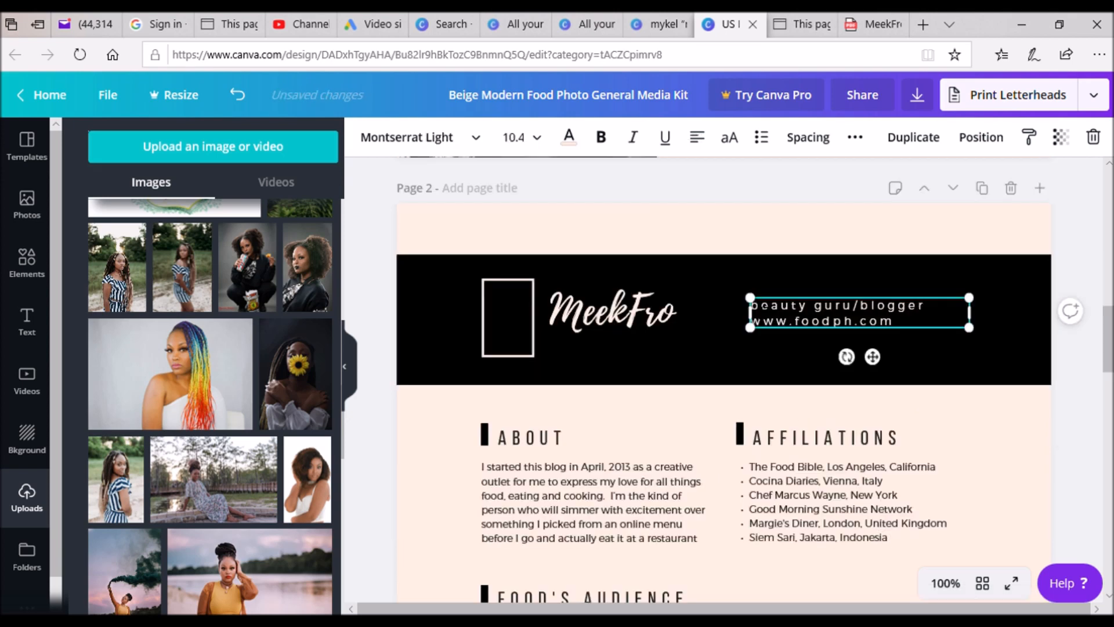
Extend the page 2 header description to read "beauty guru/blogger/content creator" and remove the website line below it.
text(/content cret)
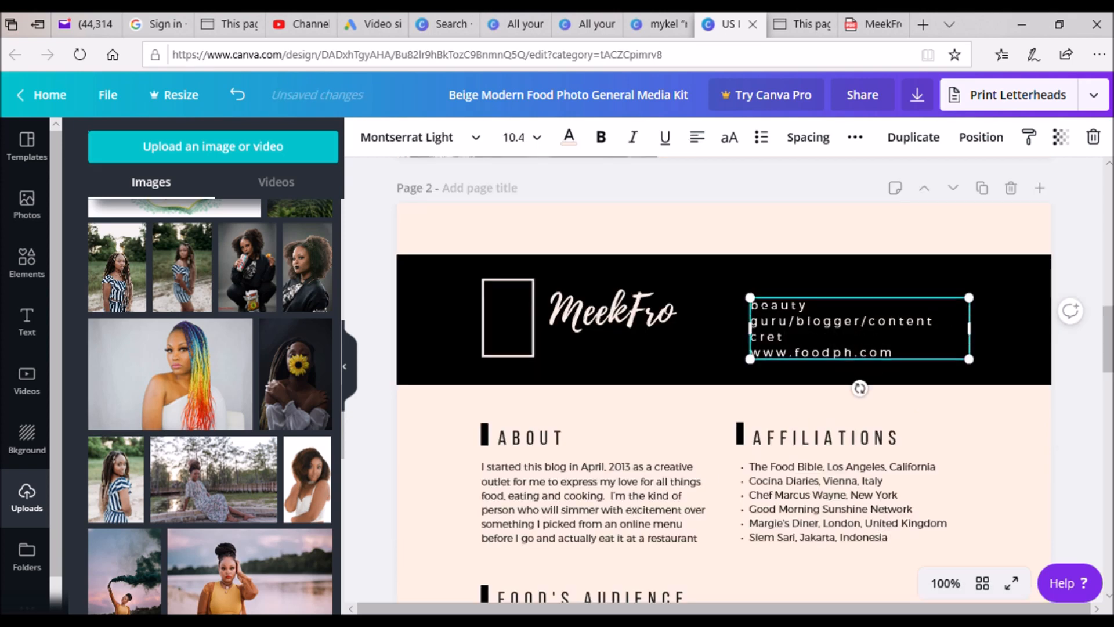
key(shift+Left)
key(shift+Left)
key(shift+Left)
key(shift+Left)
key(shift+Left)
key(shift+Left)
key(shift+Left)
key(shift+Left)
key(shift+Left)
key(shift+Left)
key(shift+Left)
key(shift+Left)
key(shift+Left)
key(shift+Left)
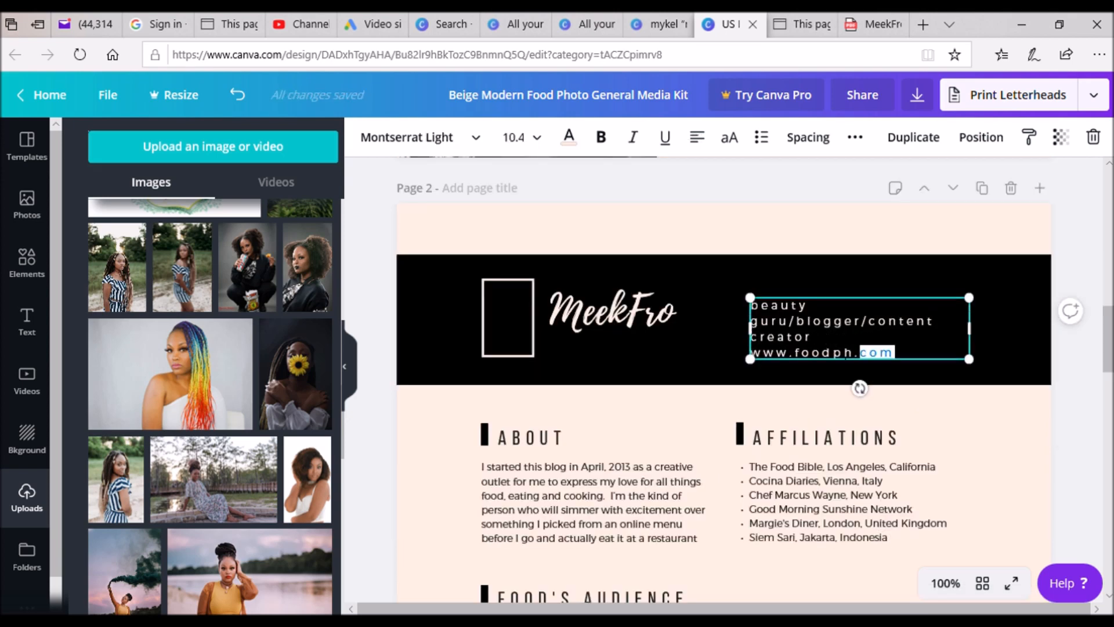
key(BackSpace)
Delete the empty logo frame beside the MeekFro title in the page 2 header.
click(503, 355)
click(1093, 138)
drag(1108, 336, 1108, 378)
click(890, 348)
click(1093, 137)
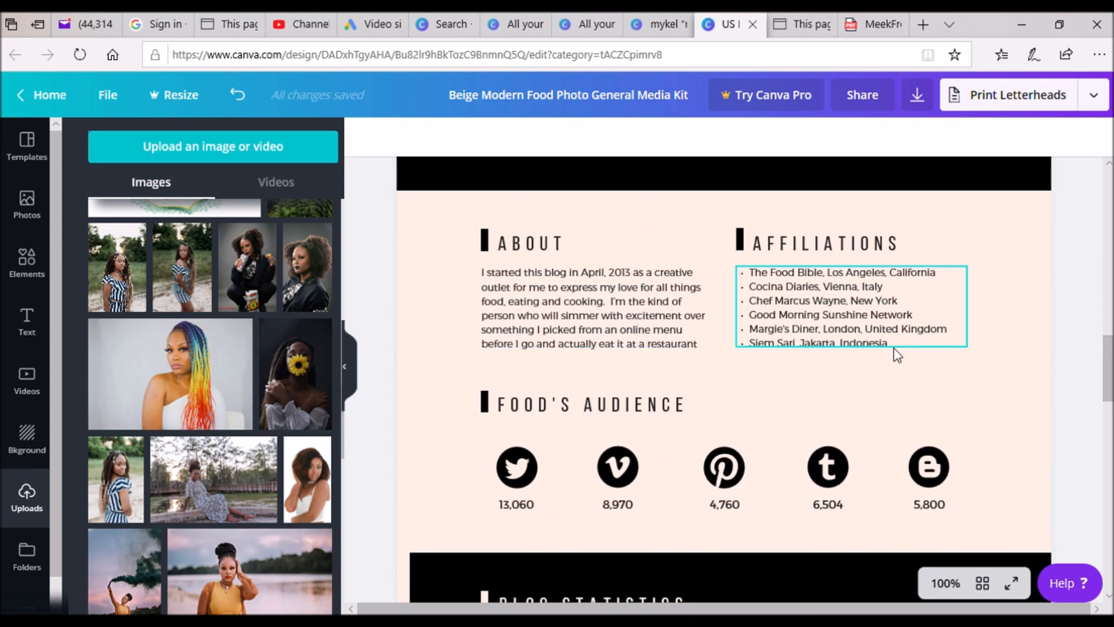
Shorten the "Food's Audience" heading on page 2 to "AUDIENCE".
click(843, 309)
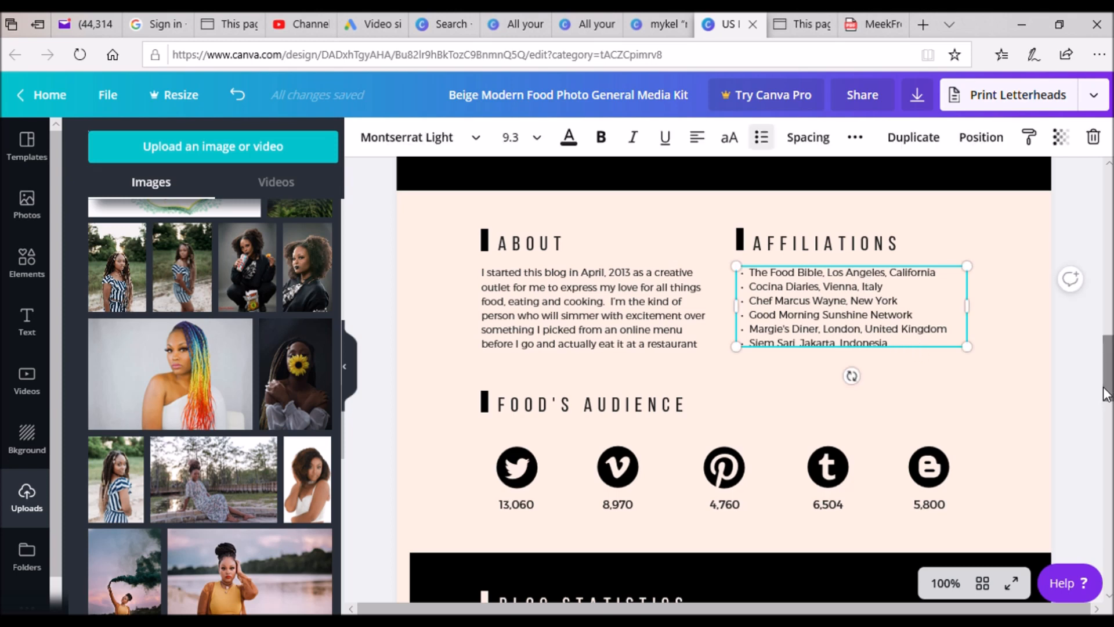
drag(1104, 406, 1109, 411)
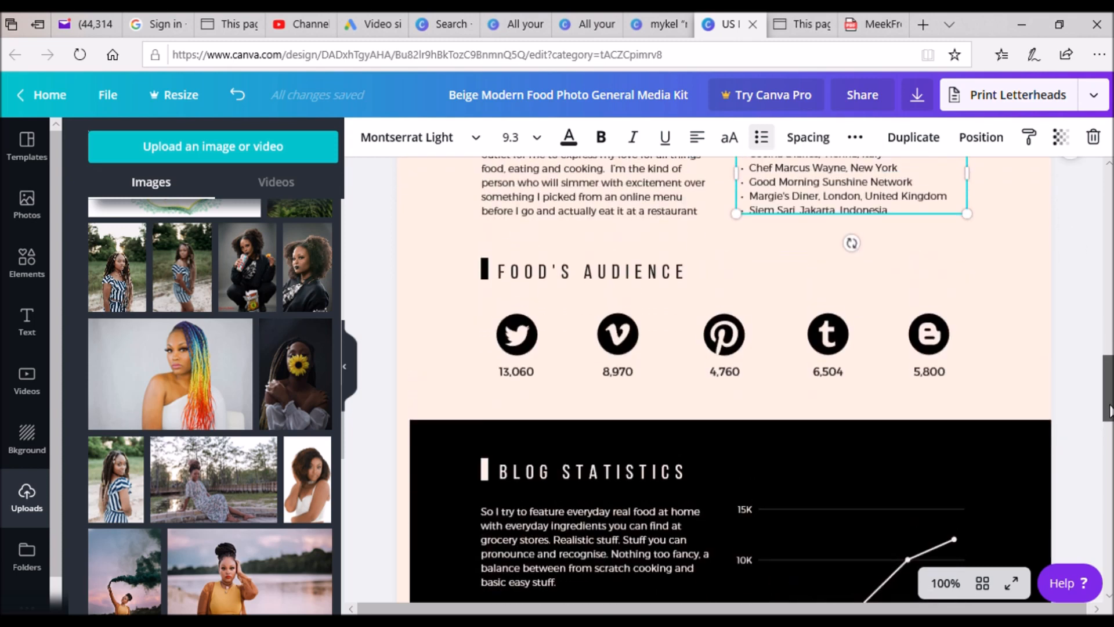
click(589, 278)
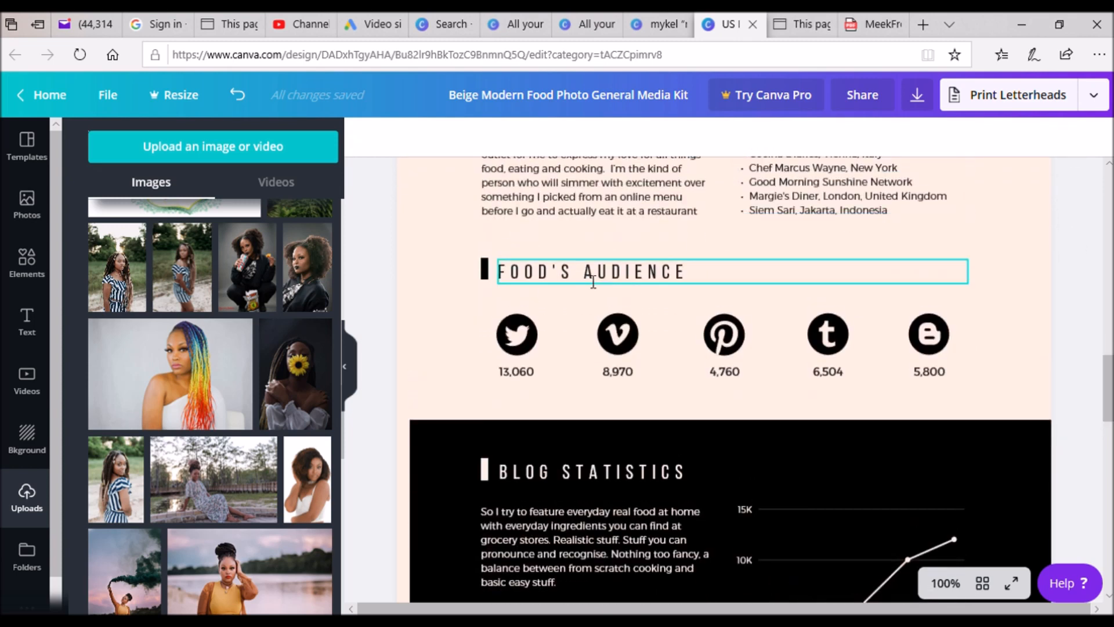
click(593, 282)
key(BackSpace)
key(BackSpace)
key(BackSpace)
key(BackSpace)
key(BackSpace)
key(BackSpace)
key(BackSpace)
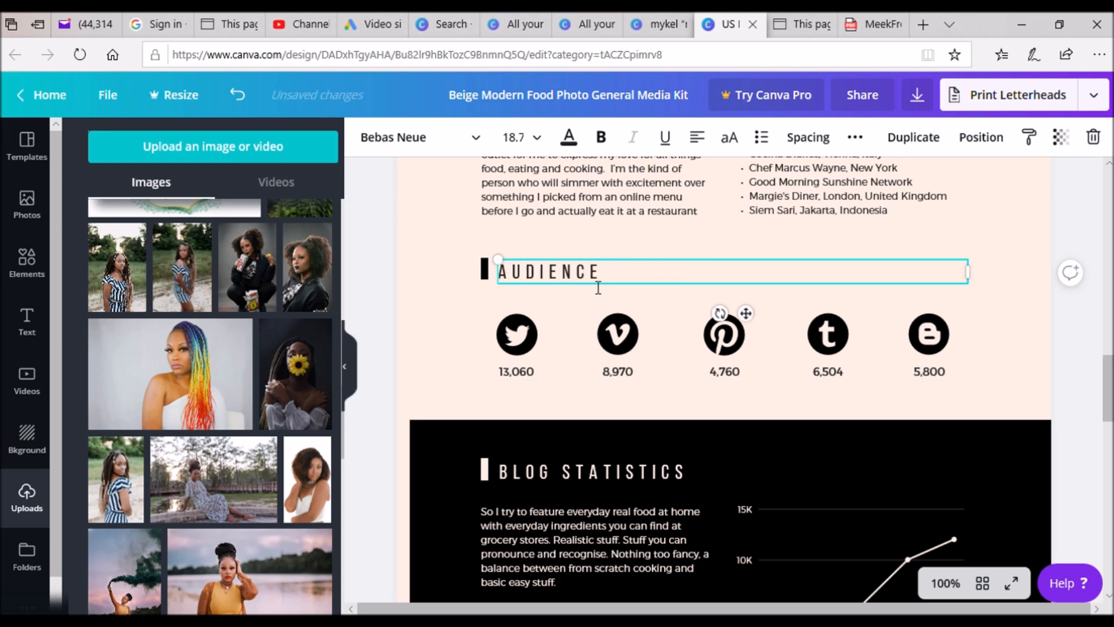
Replace the sample first name in the page 3 header with "MeekFro" and delete the surname beneath it.
scroll(597, 287, down, 3)
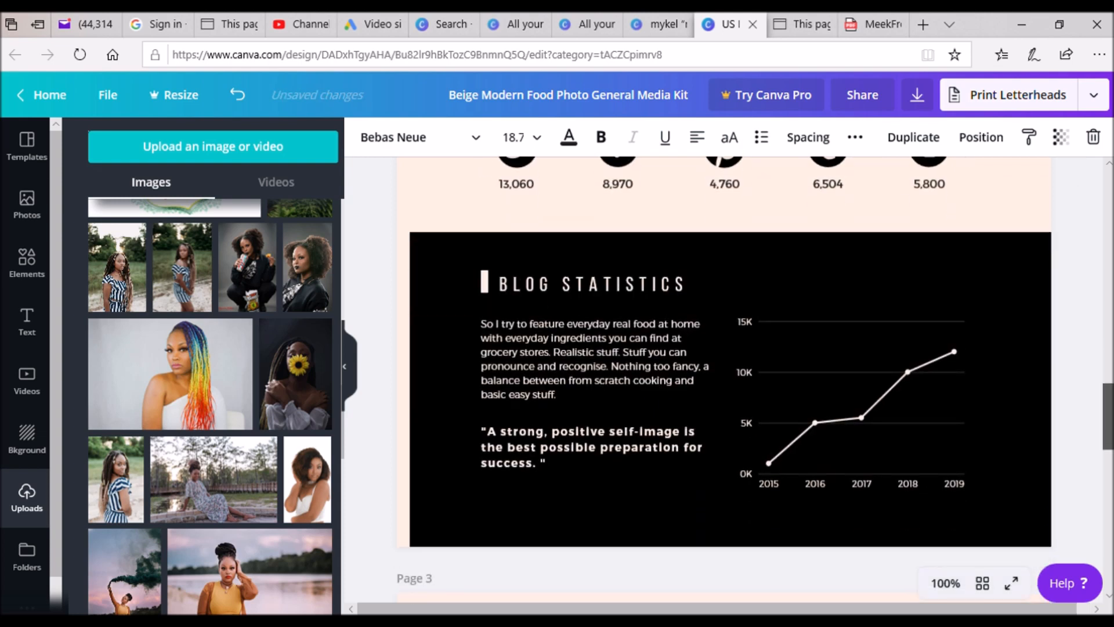
scroll(724, 377, down, 2)
scroll(724, 377, down, 4)
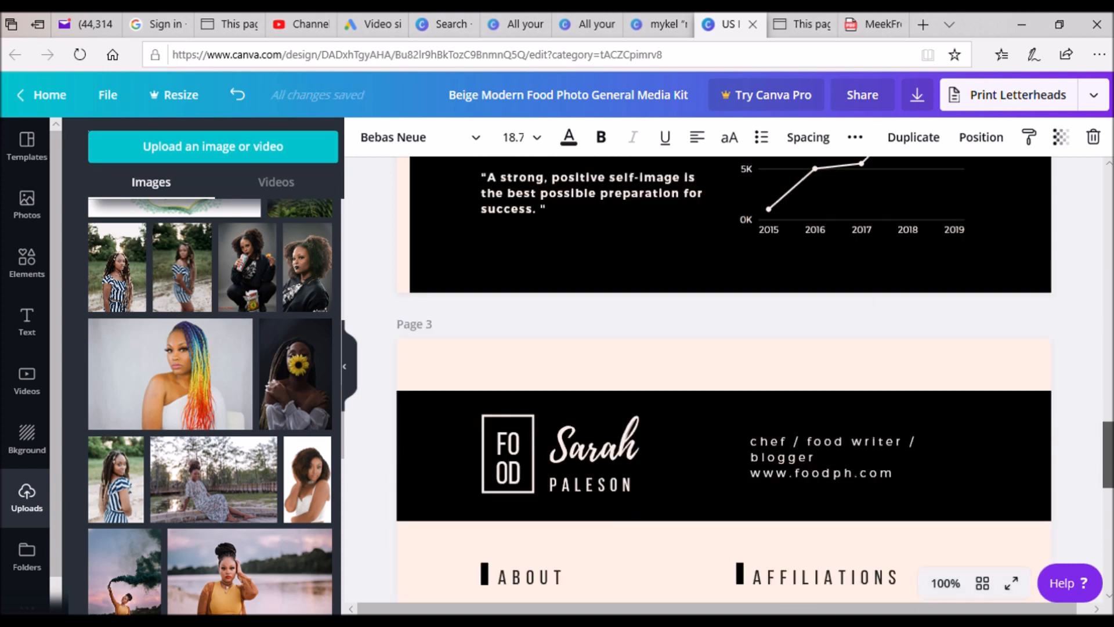
scroll(1111, 500, down, 4)
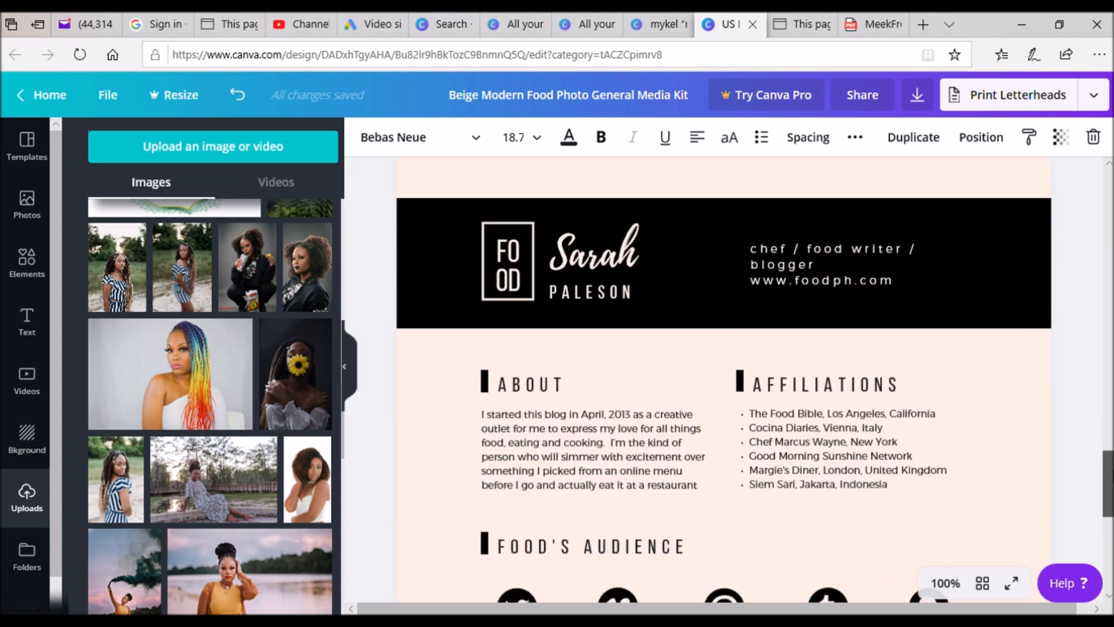
drag(1111, 500, 1111, 535)
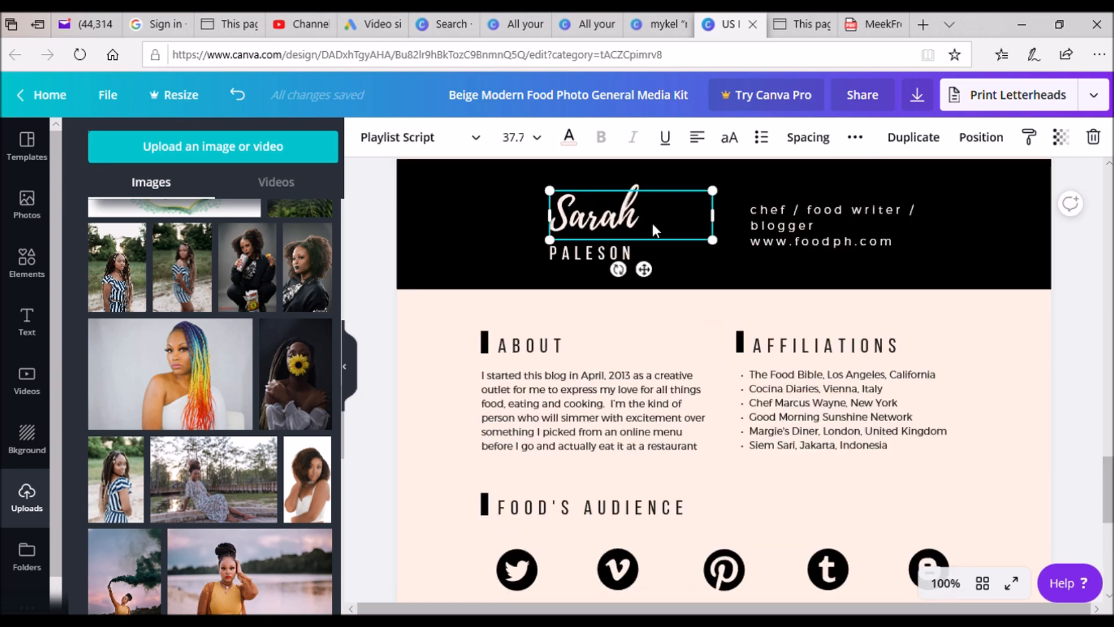
key(Delete)
key(ctrl+z)
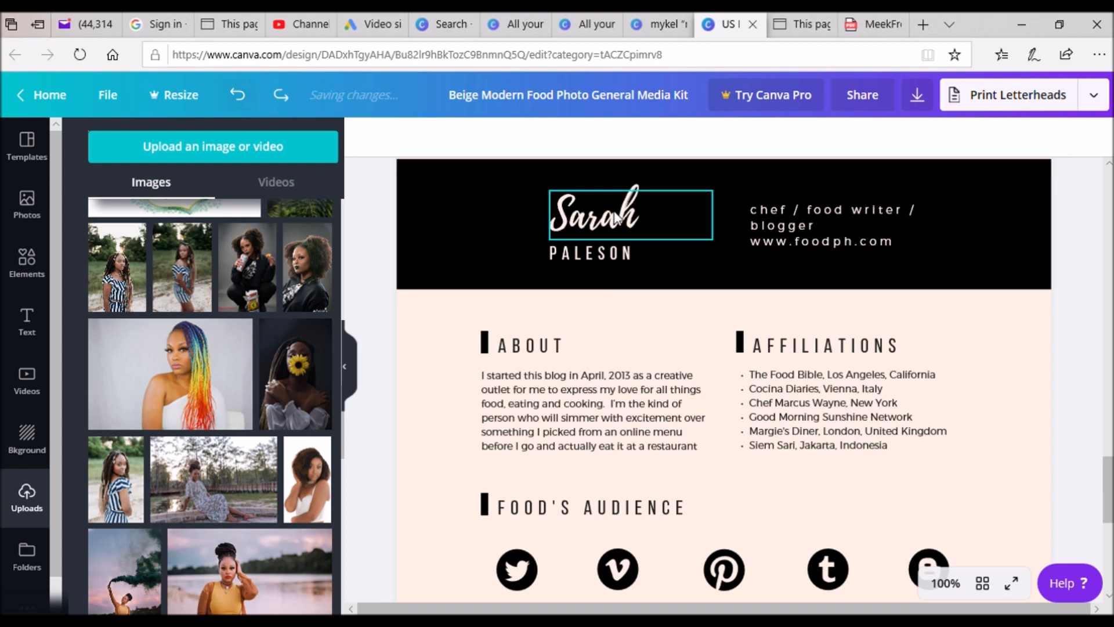
double_click(618, 219)
text(MeekF)
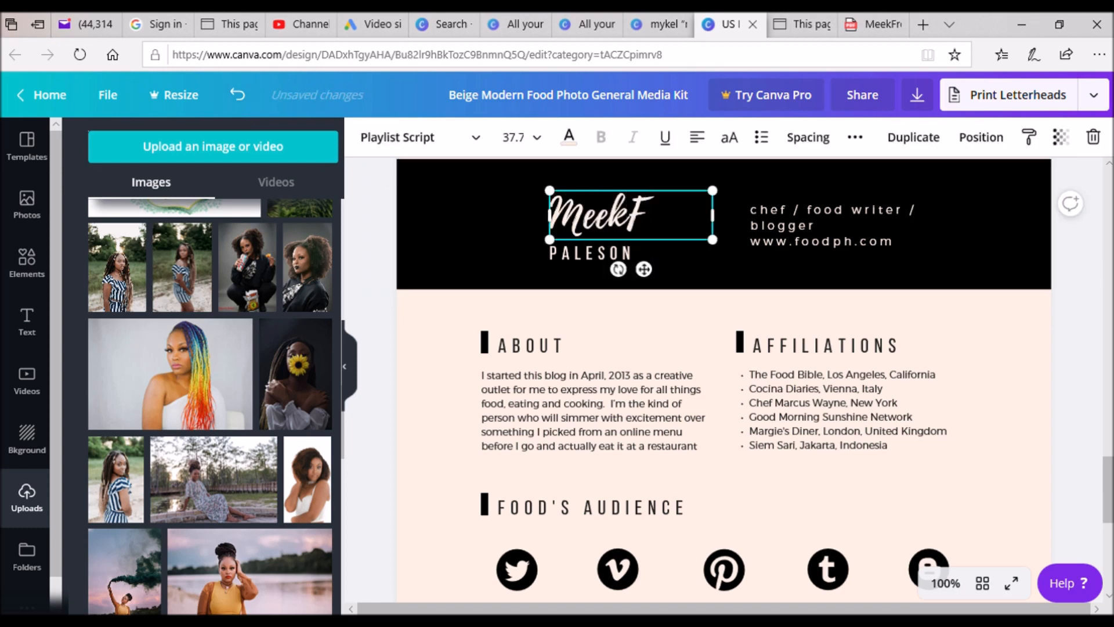
text(ro)
click(616, 255)
key(Delete)
Replace the description text in the page 3 header with "Rates" and set its font size to 24.
click(760, 203)
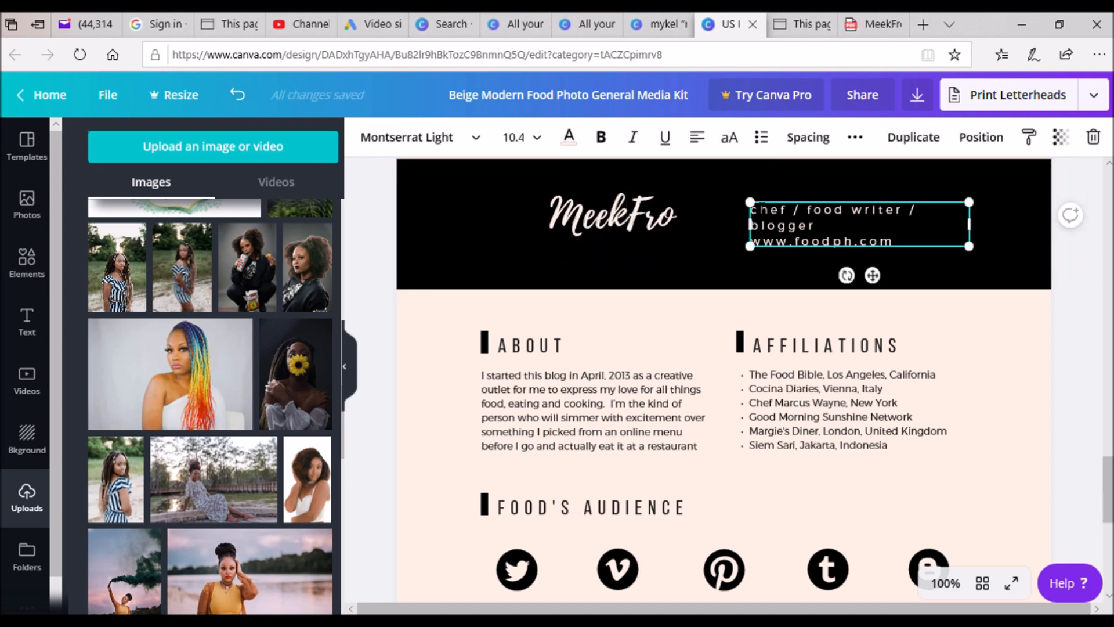
click(760, 203)
text(Rates)
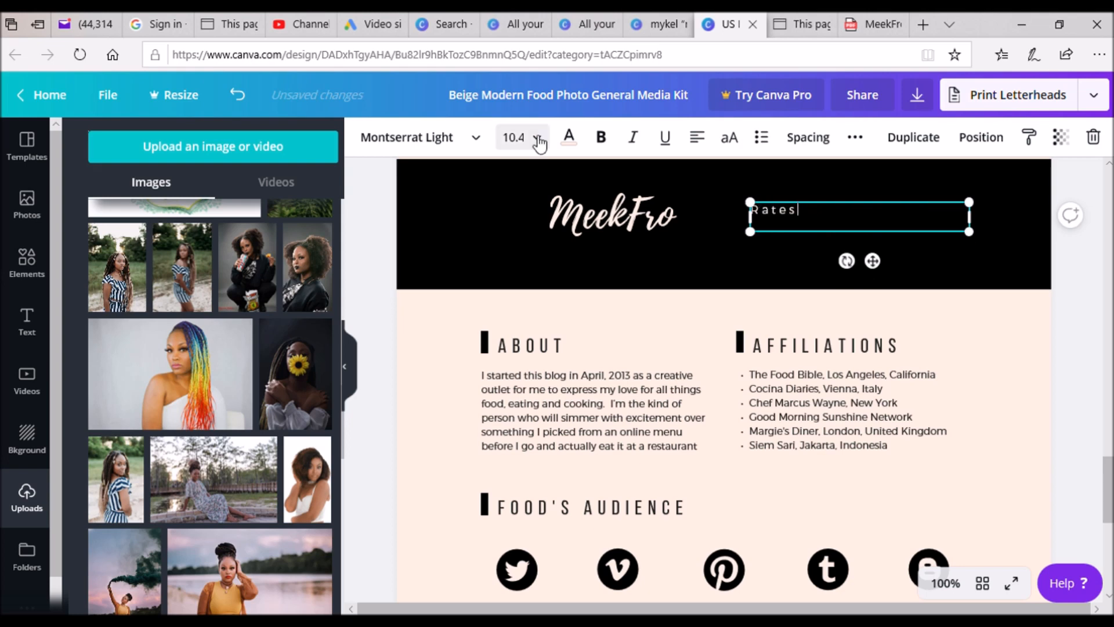
click(514, 137)
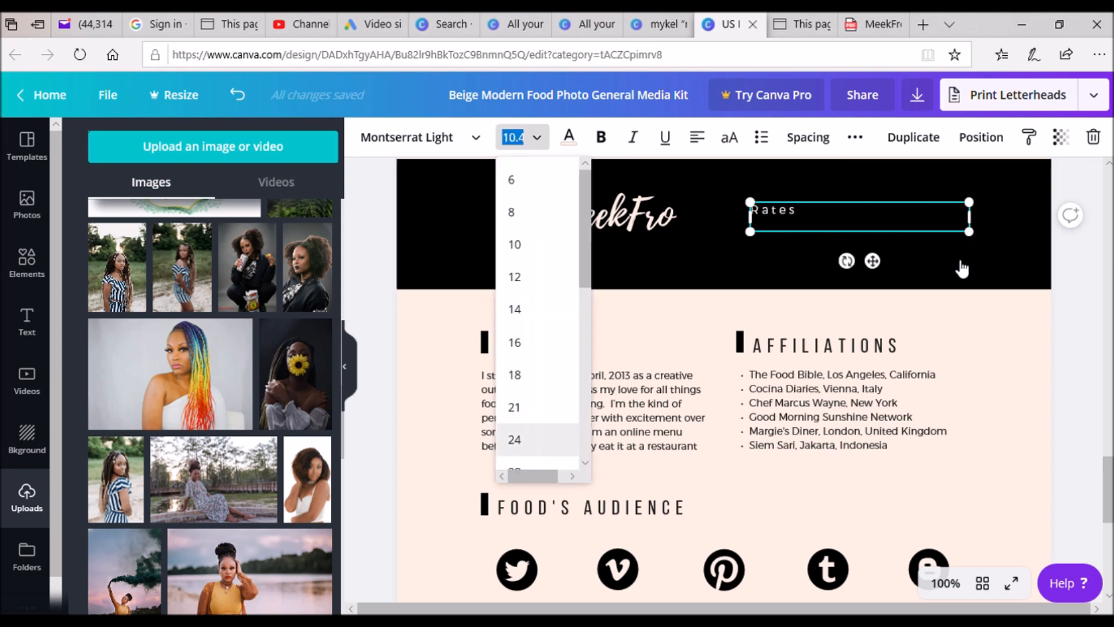
text(24)
key(Return)
Delete the Blog Statistics paragraph, the self-image quote and the Blog Statistics heading from page 3.
scroll(915, 416, down, 7)
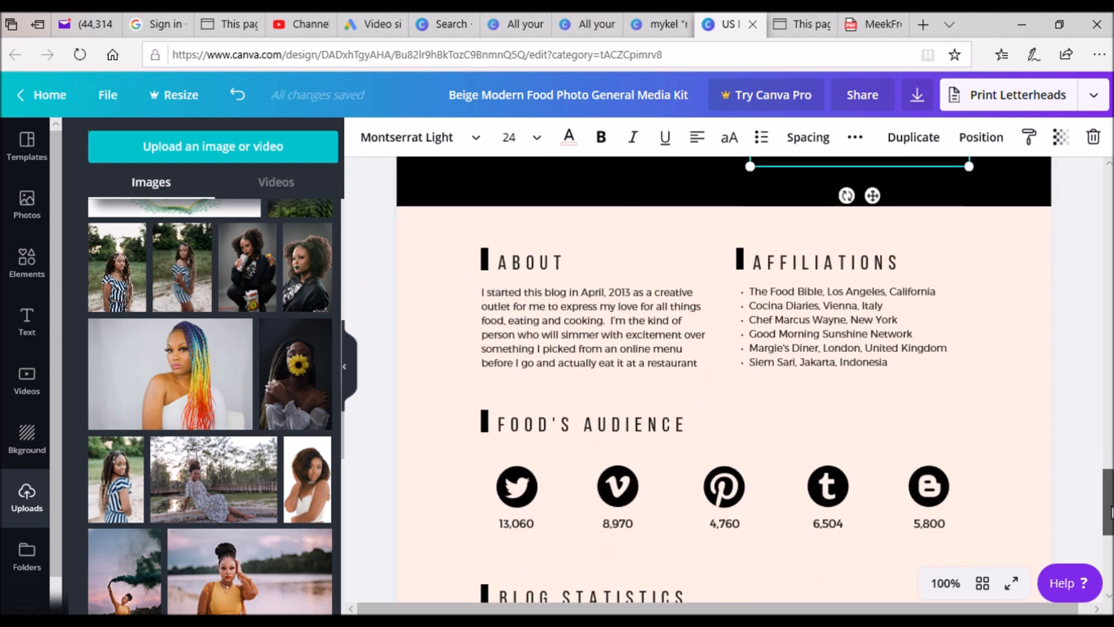
click(597, 389)
key(Delete)
click(596, 433)
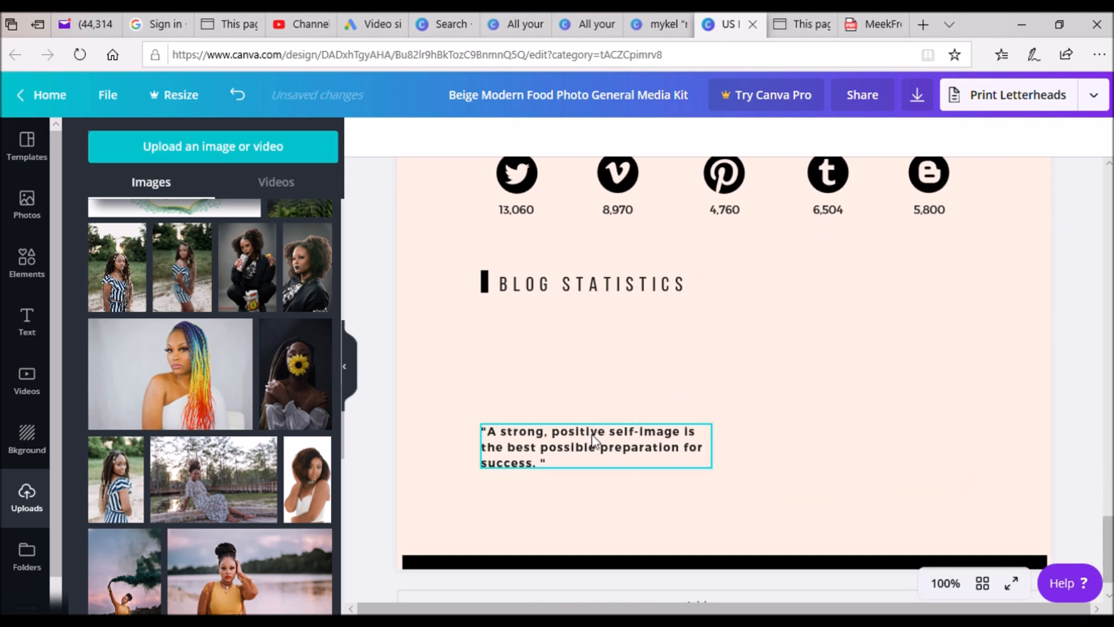
key(Delete)
click(597, 287)
key(Delete)
scroll(487, 293, up, 6)
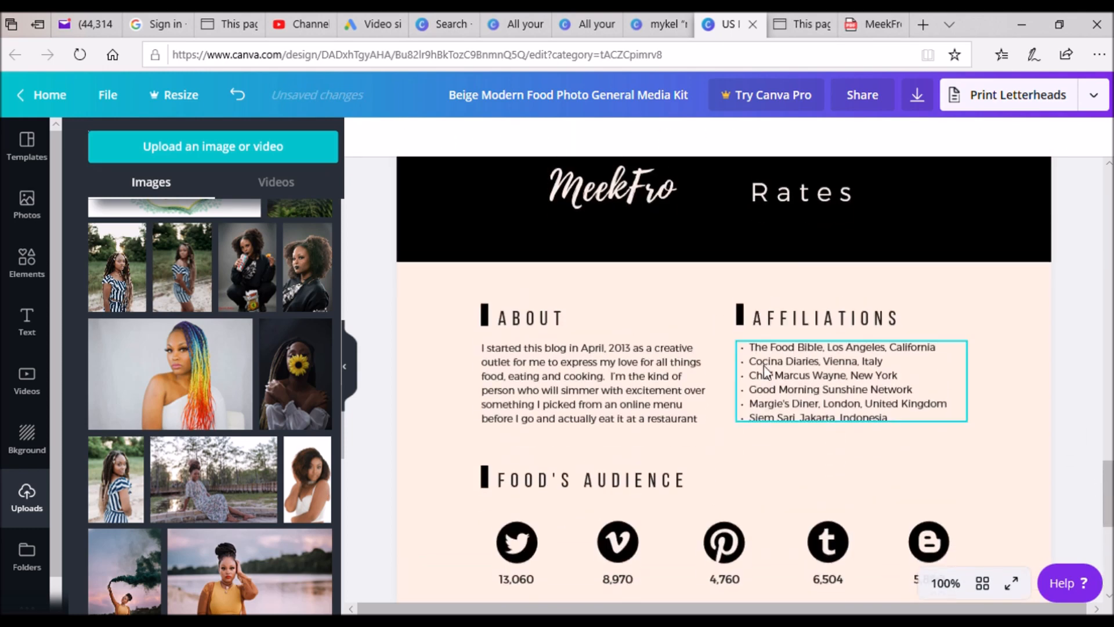
click(505, 323)
drag(576, 325, 506, 325)
click(239, 96)
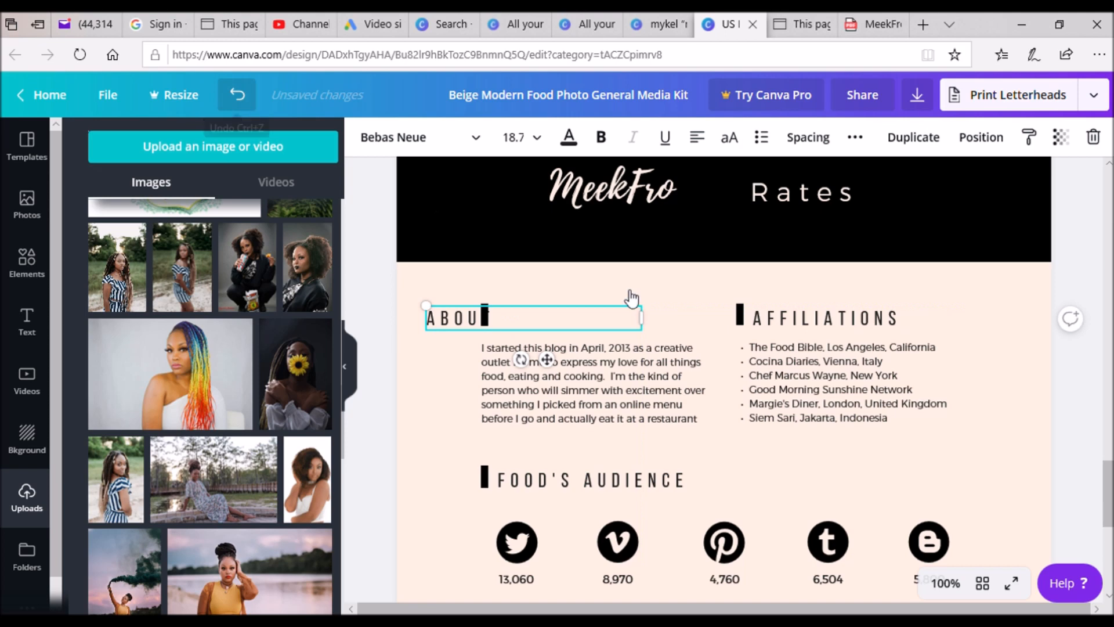
Change the page 3 "About" heading to "SERVICES".
click(576, 330)
key(BackSpace)
key(BackSpace)
key(BackSpace)
key(BackSpace)
key(BackSpace)
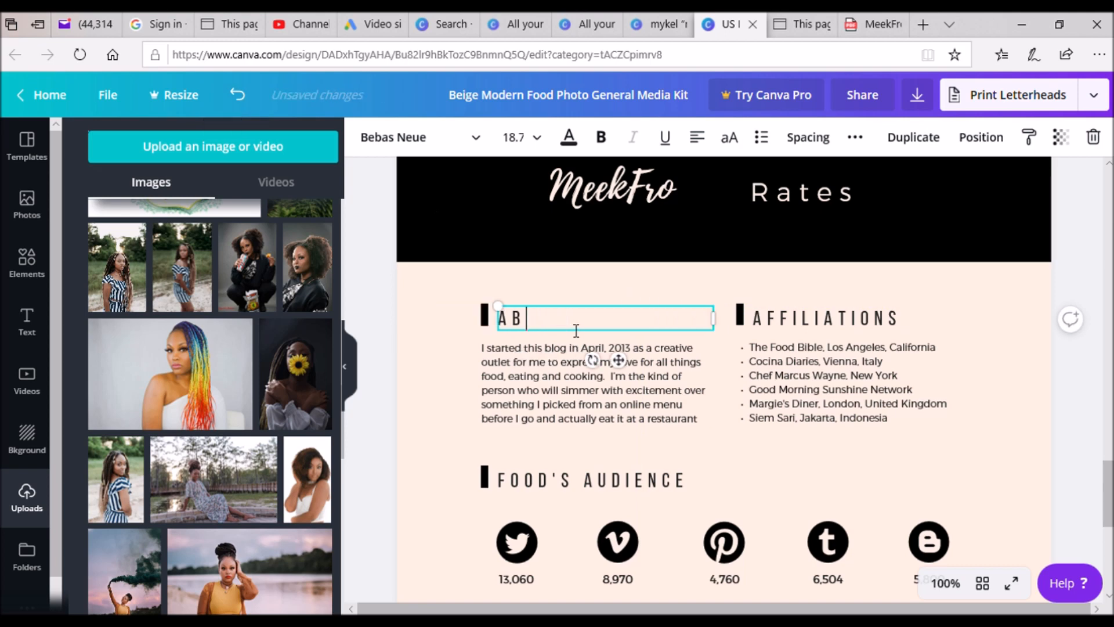
text(SERVICES)
Clear the sample paragraph under the Services heading and turn on bulleted list formatting for that text box.
click(553, 372)
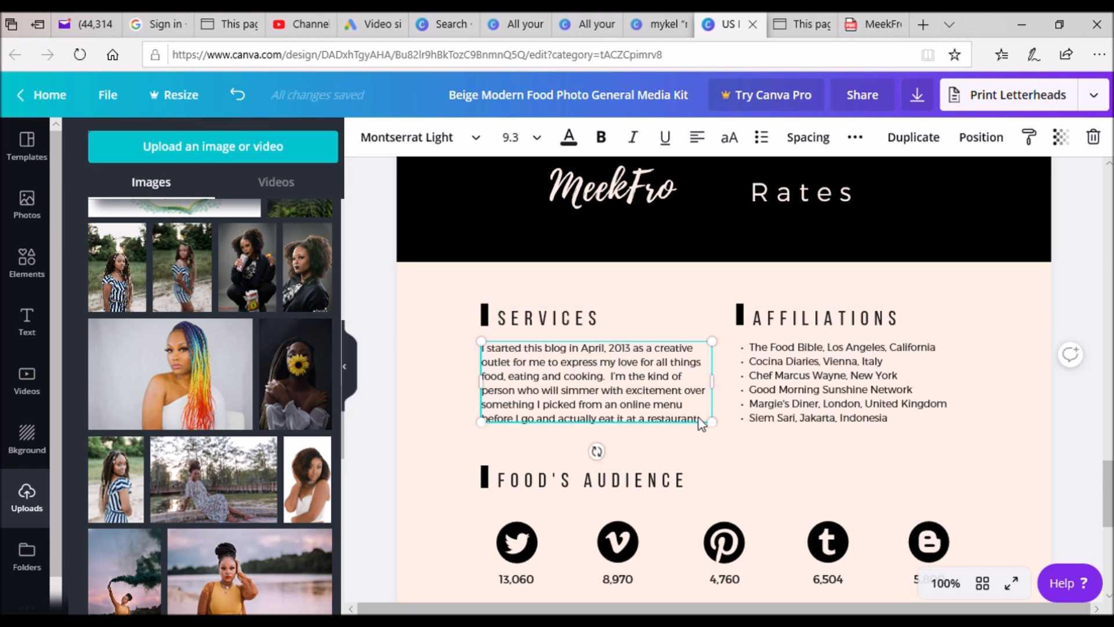
double_click(486, 352)
key(BackSpace)
click(761, 137)
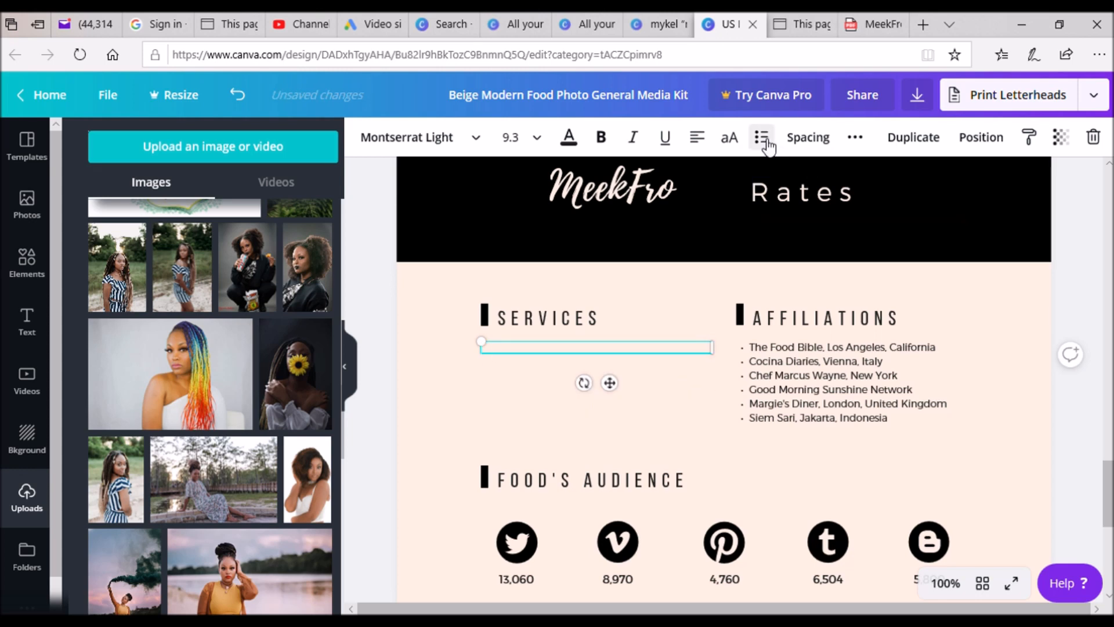
List the services as bullets: Product Reviews, Host Giveaways, Appearances, Photography and Video Content.
text(Product Reviews)
key(Return)
text(Host Giveaways)
key(Return)
text(Appearances)
key(Return)
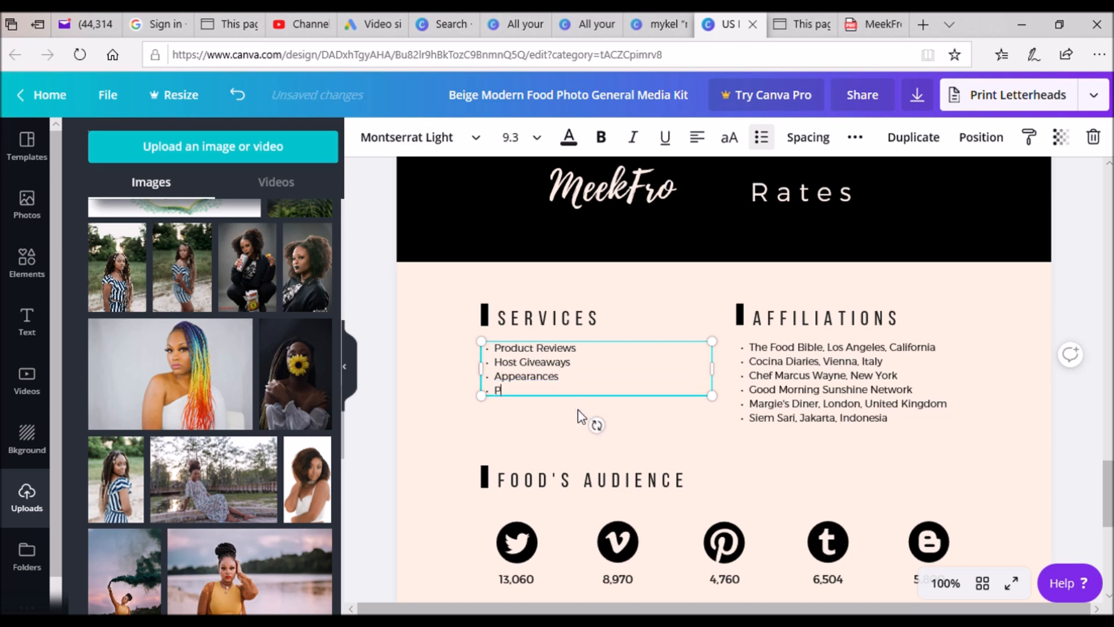
text(Photography)
key(Return)
text(V)
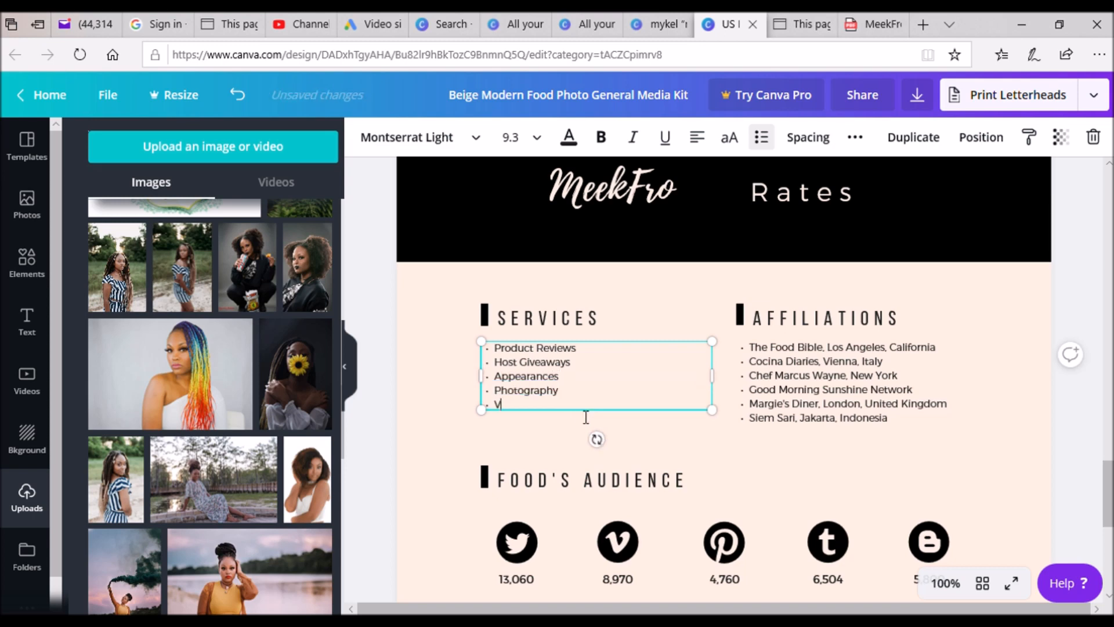
text(ideo Content)
key(Return)
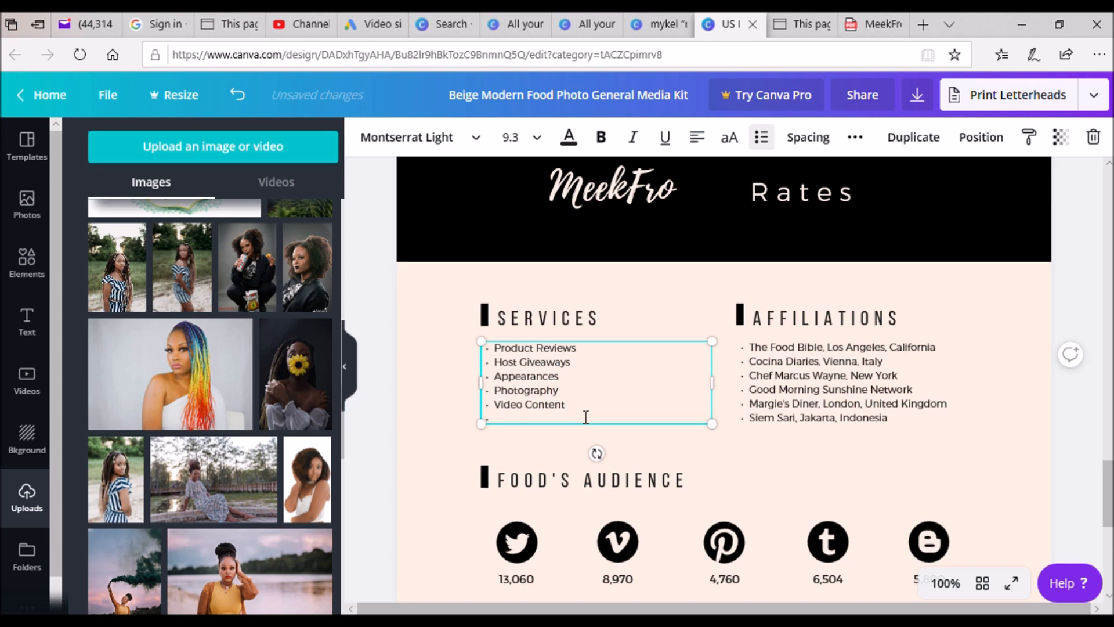
Delete the Affiliations heading and its black marker bar from page 3.
click(894, 324)
key(Delete)
click(739, 315)
key(Delete)
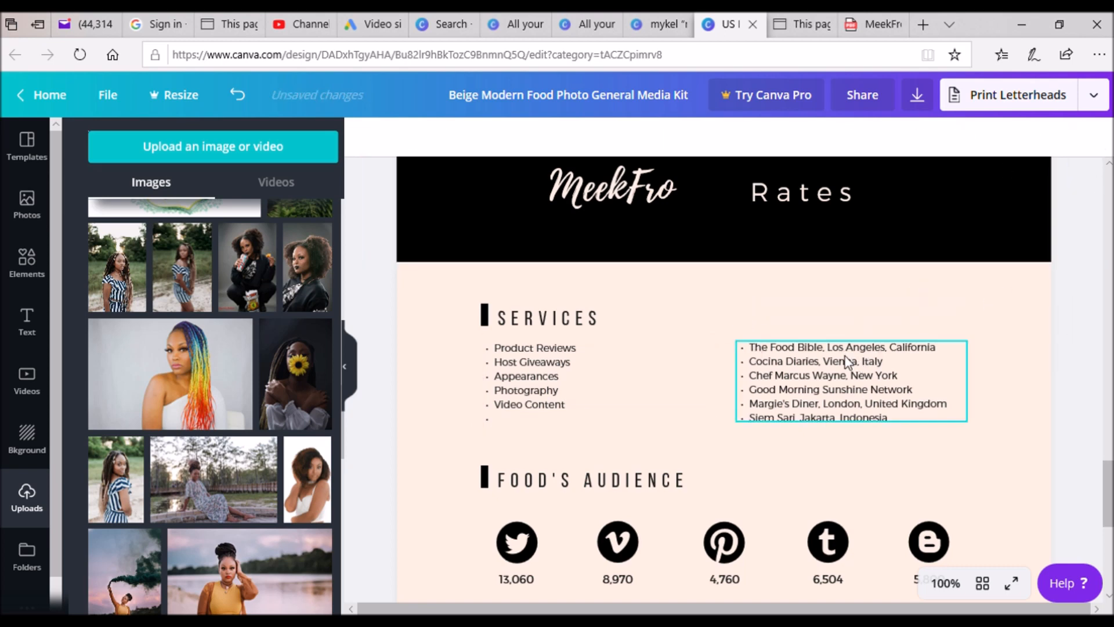
Replace the sample list beside the services with bulleted rates: $350 per video, $600 per photo session, $1200 per appearance.
click(943, 351)
drag(888, 419, 748, 347)
key(BackSpace)
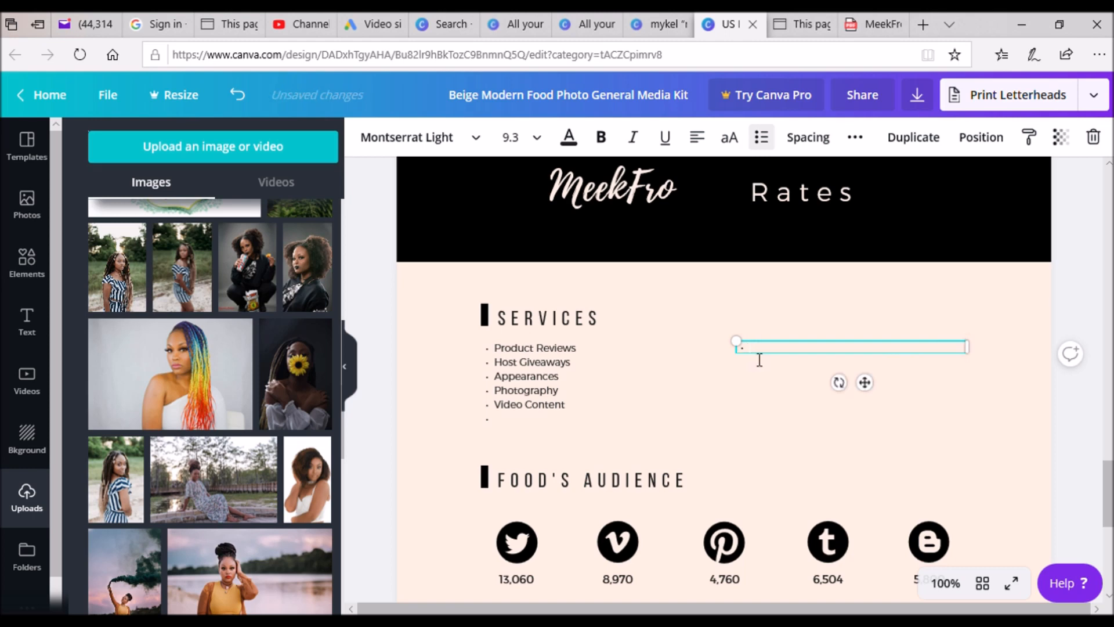
text($350 per viedeo)
key(Return)
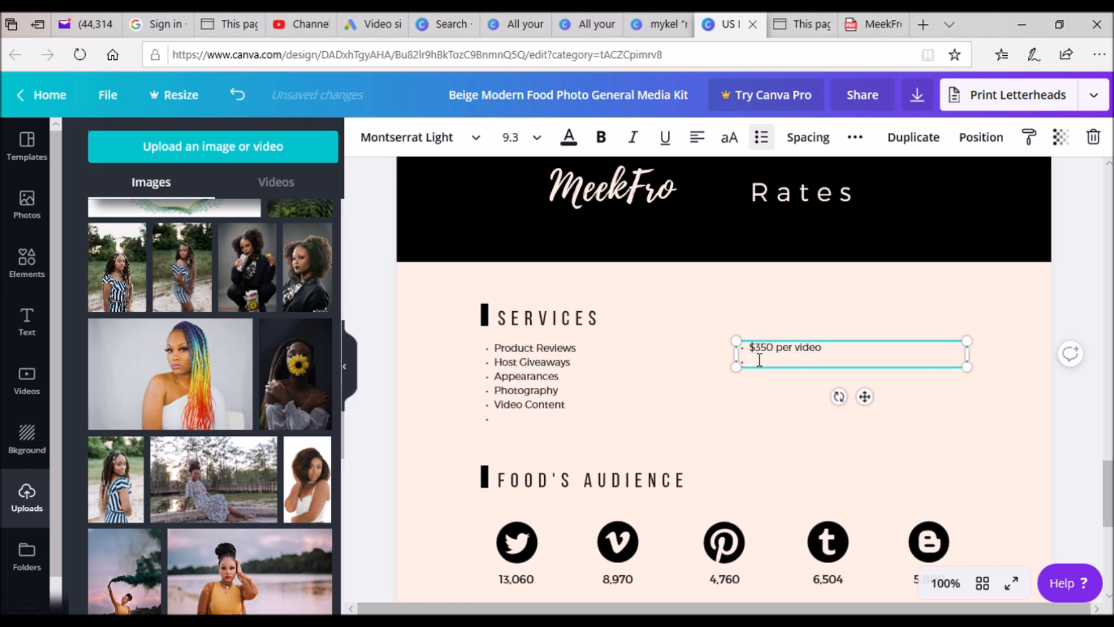
text($600 per photo session)
key(Return)
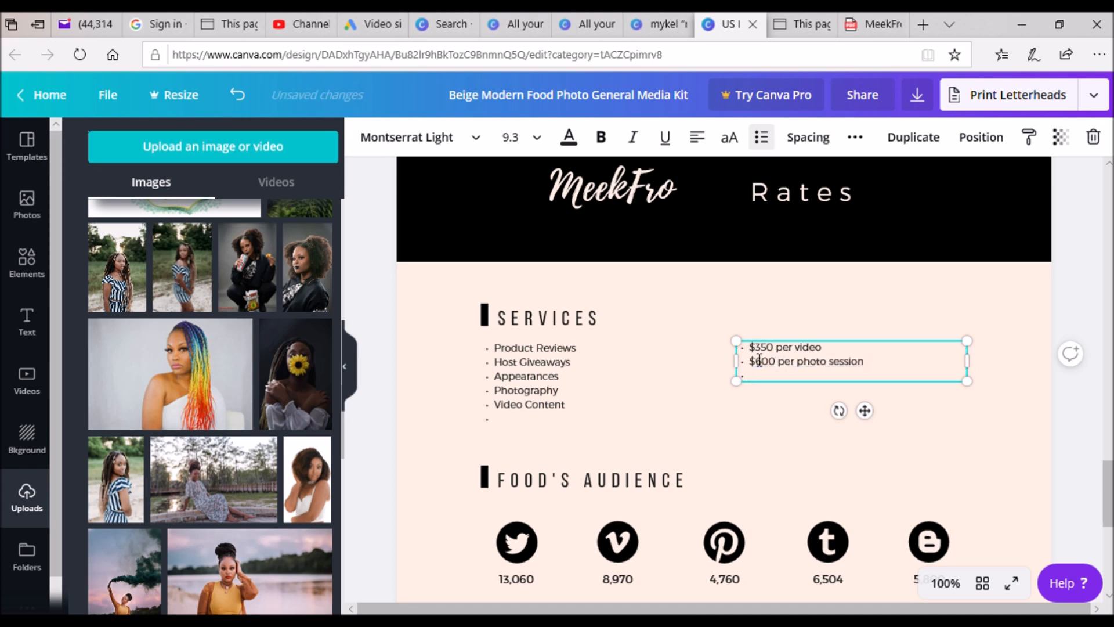
text($1200 per appearance)
key(Return)
Delete the Pinterest, Tumblr and Blogger icons under Food's Audience on page 3, along with the sample follower counts.
scroll(758, 359, down, 3)
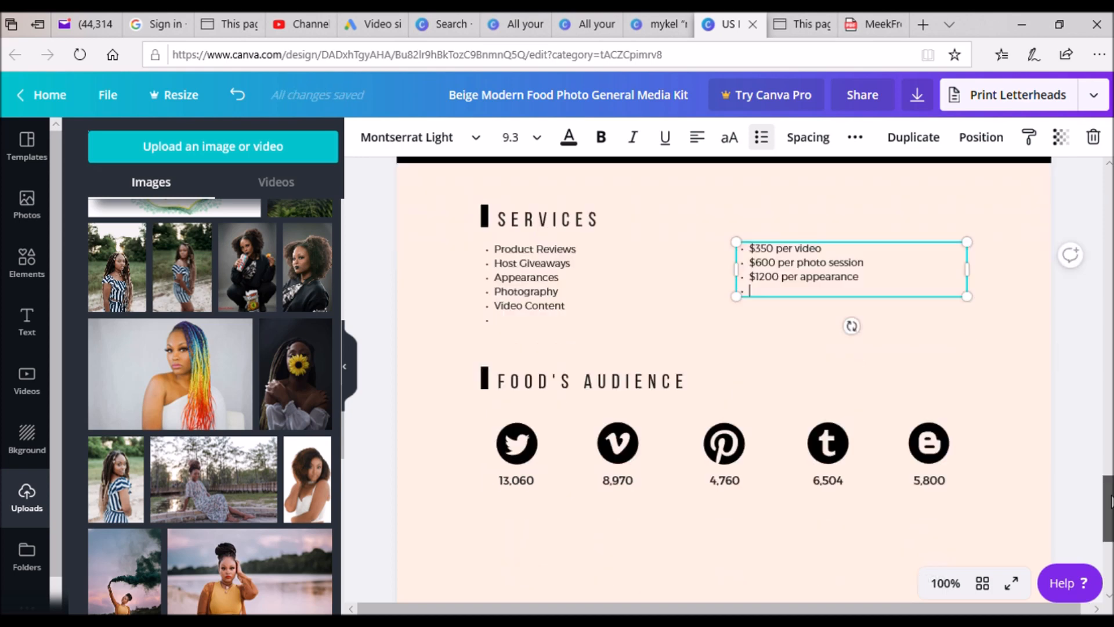
click(1080, 204)
click(724, 399)
key(Delete)
click(928, 436)
key(Delete)
click(827, 436)
key(Delete)
click(724, 435)
key(Delete)
key(Delete)
key(Delete)
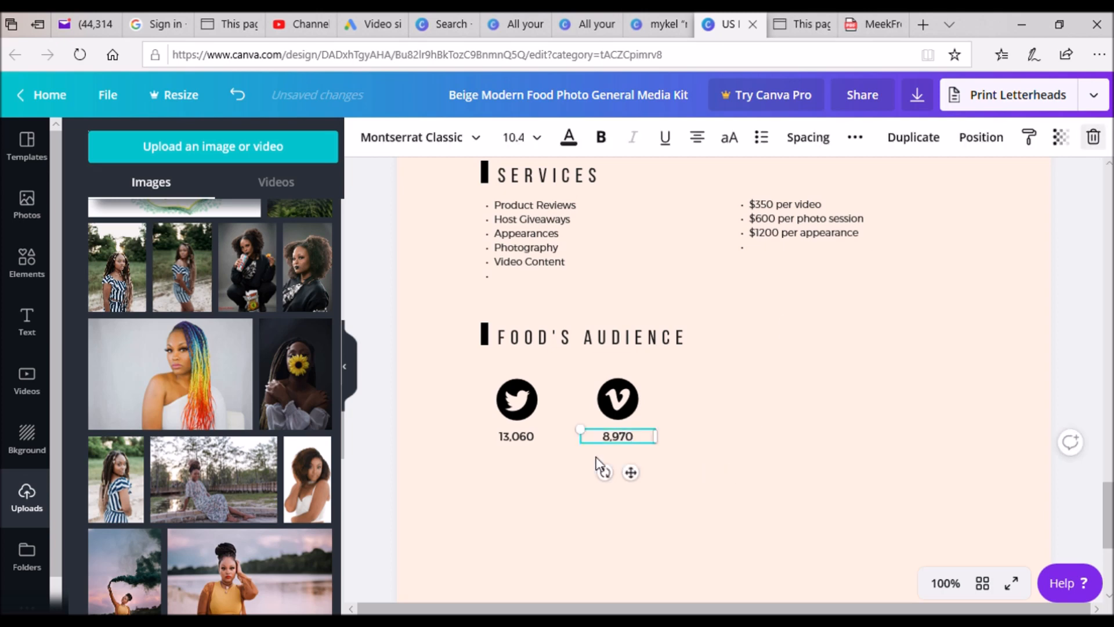
click(370, 145)
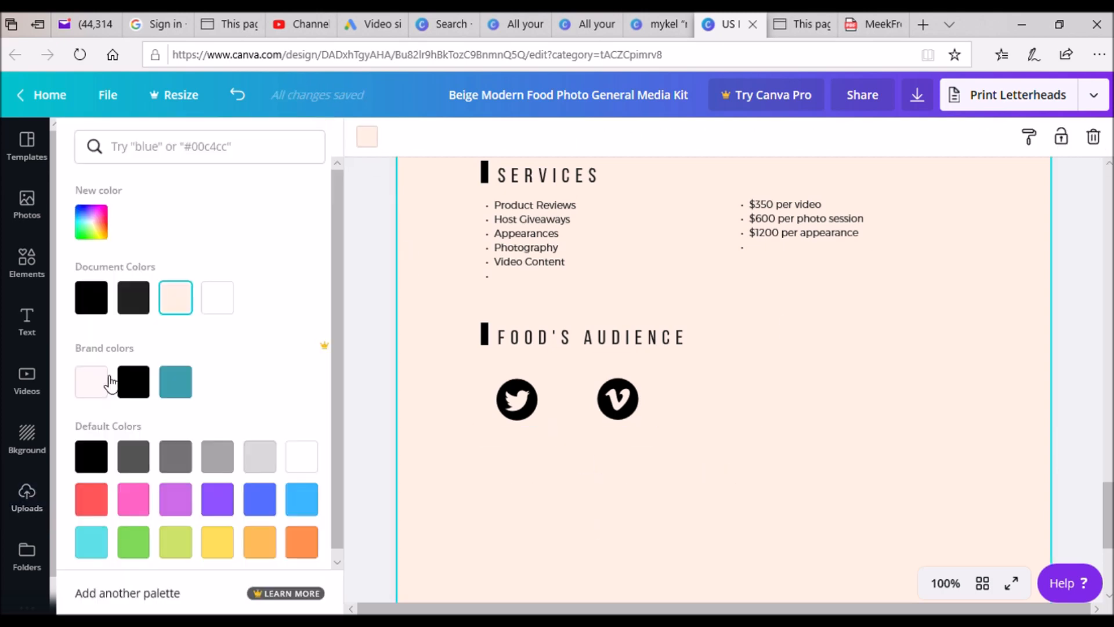
click(217, 298)
click(175, 297)
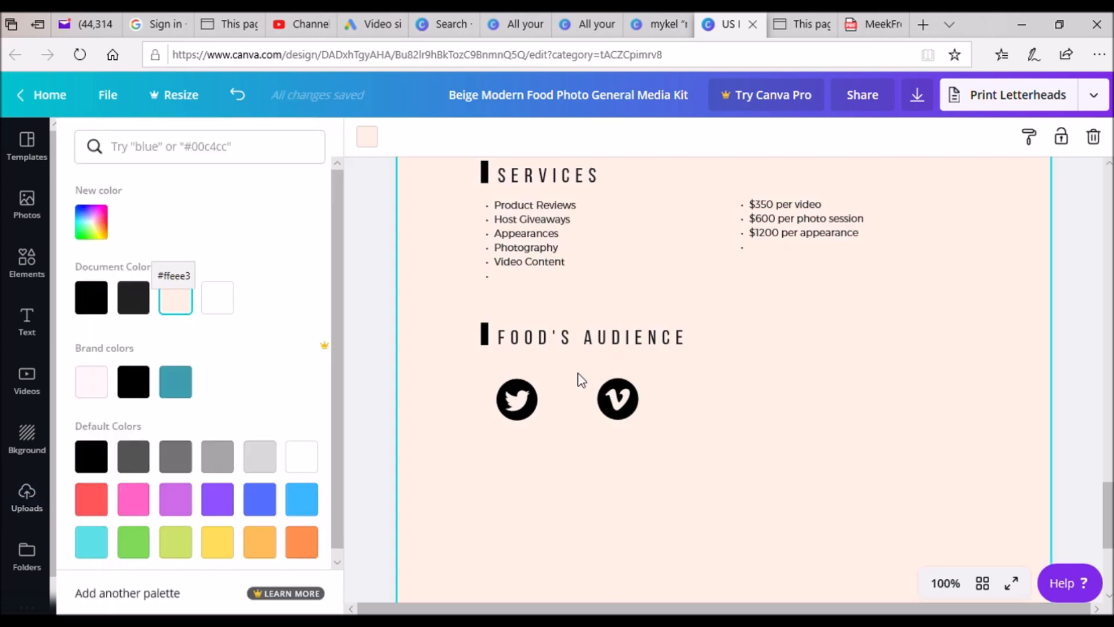
Delete the Vimeo and Twitter icons under the Food's Audience heading.
click(618, 398)
key(Delete)
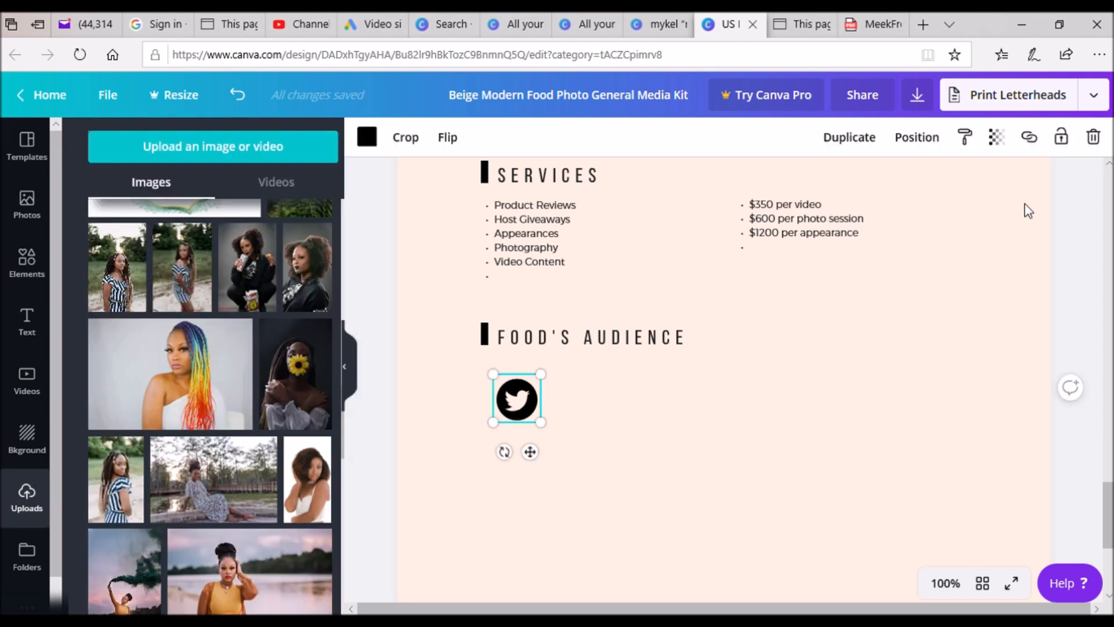
key(Delete)
Change the "Food's Audience" heading on page 3 to "CONTACT INFO".
click(685, 341)
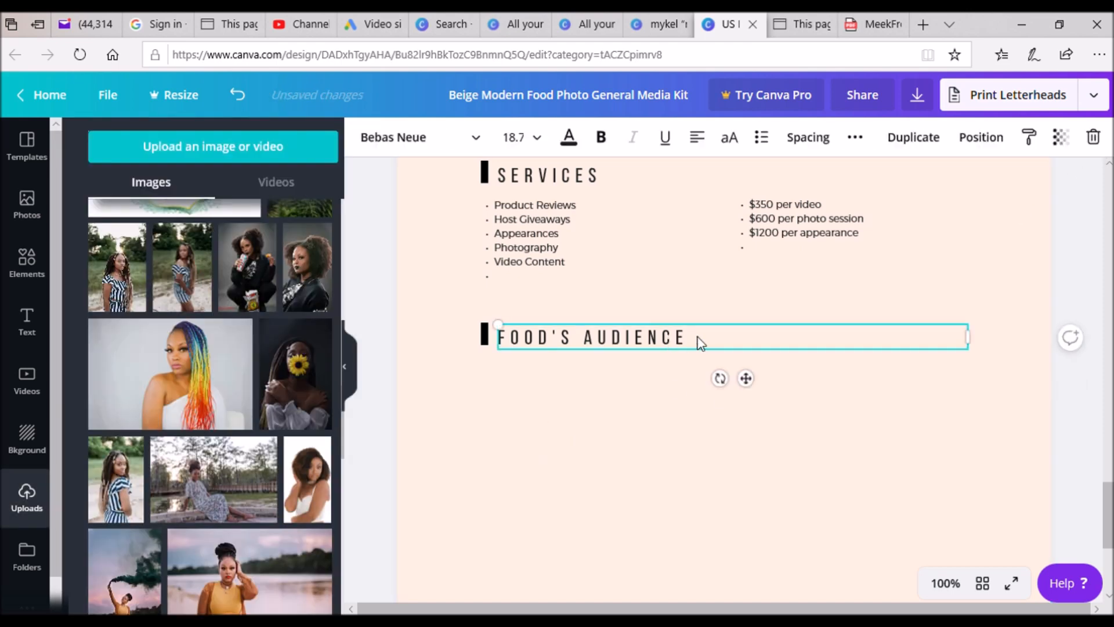
double_click(511, 347)
text(CONTACT INFO)
Duplicate the services text box, place the copy under Contact Info, and replace its text with "Email:" and "Phone #:" lines.
mouse_move(1108, 504)
mouse_down()
mouse_move(1086, 264)
mouse_move(1086, 368)
mouse_move(1109, 521)
mouse_up()
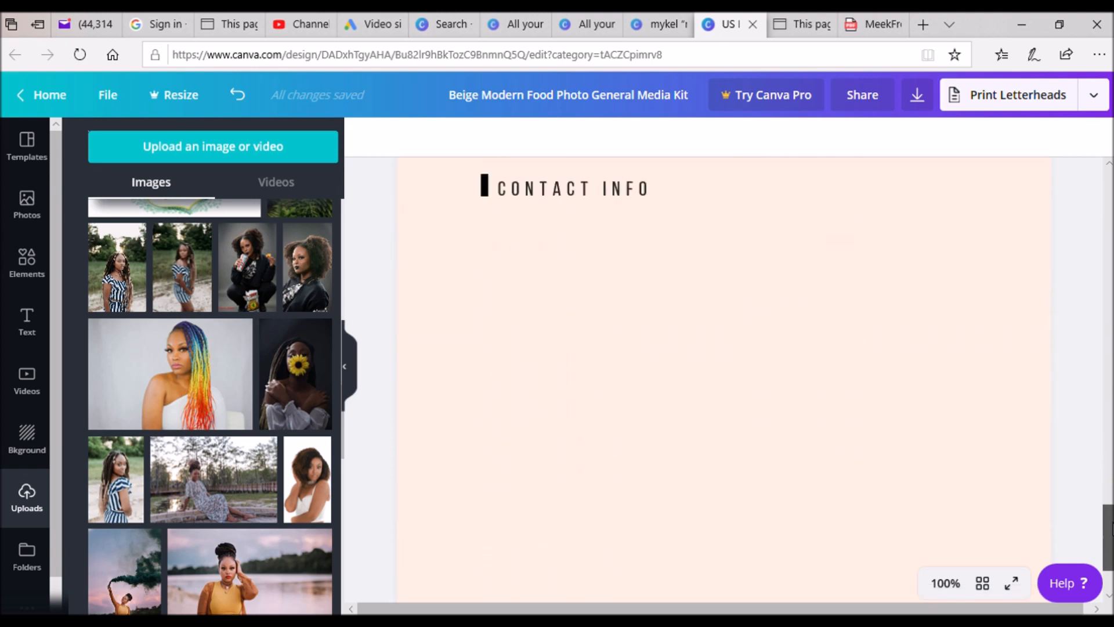
scroll(655, 285, up, 2)
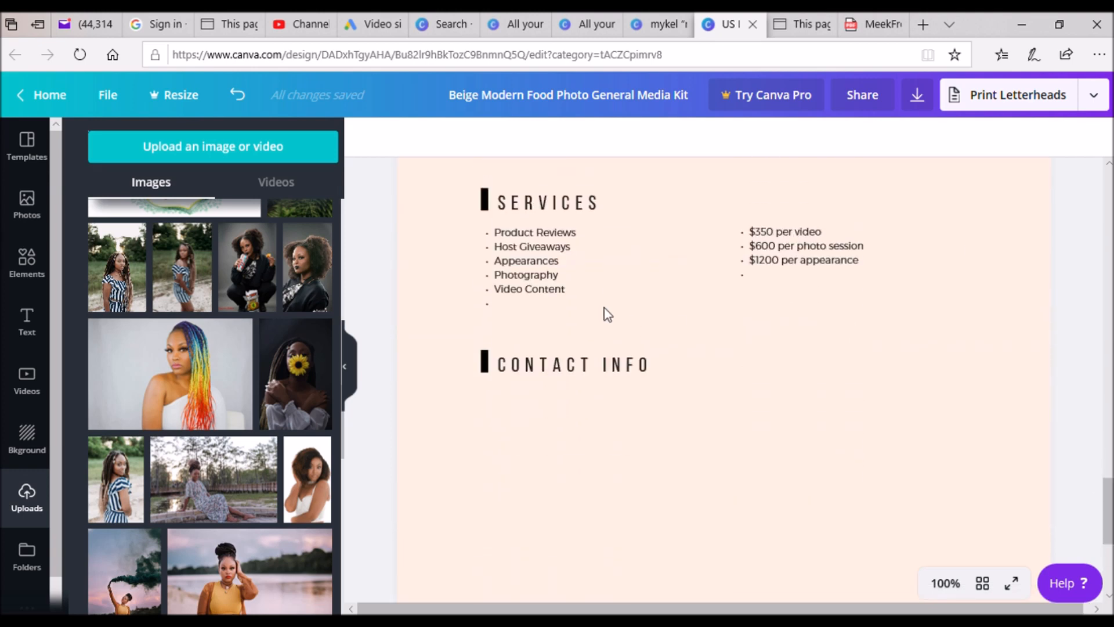
click(627, 299)
click(913, 137)
drag(689, 315, 690, 486)
double_click(518, 487)
key(BackSpace)
text(Email:)
key(Return)
text(Phone #:)
key(Return)
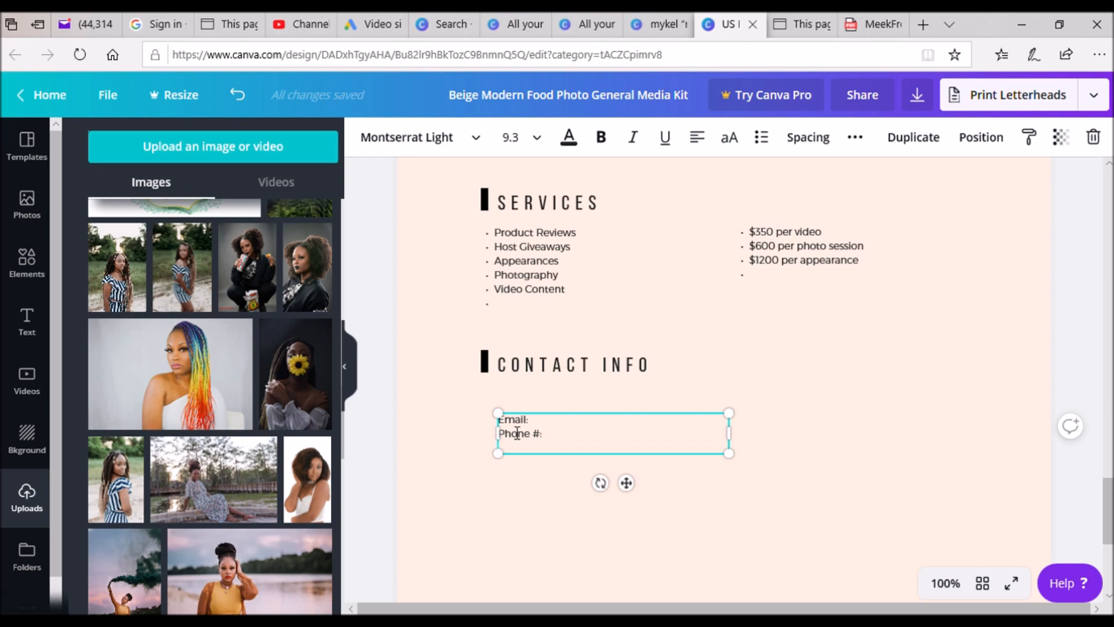
Duplicate the Contact Info heading, change the copy to "BRANDS I'VE WORKED WITH:", and position it below the contact lines.
mouse_move(1109, 502)
mouse_down()
mouse_move(1110, 262)
mouse_move(1109, 512)
mouse_up()
click(748, 306)
click(914, 139)
drag(815, 336, 911, 457)
drag(766, 452, 608, 445)
text(BRANDS I'VE WORKED WITH:)
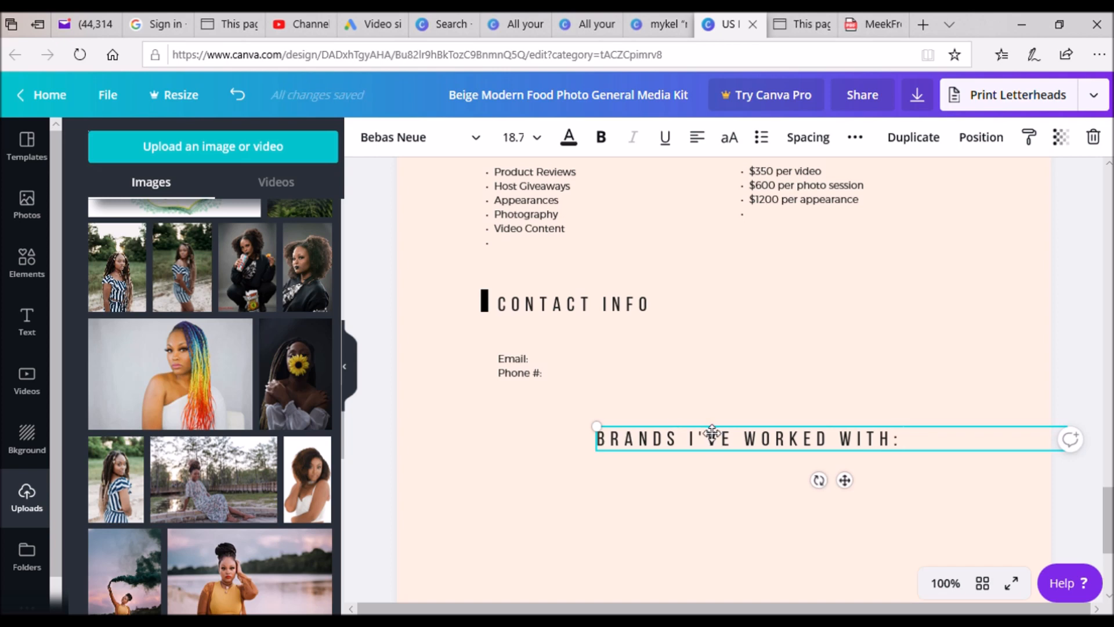
drag(708, 430, 666, 420)
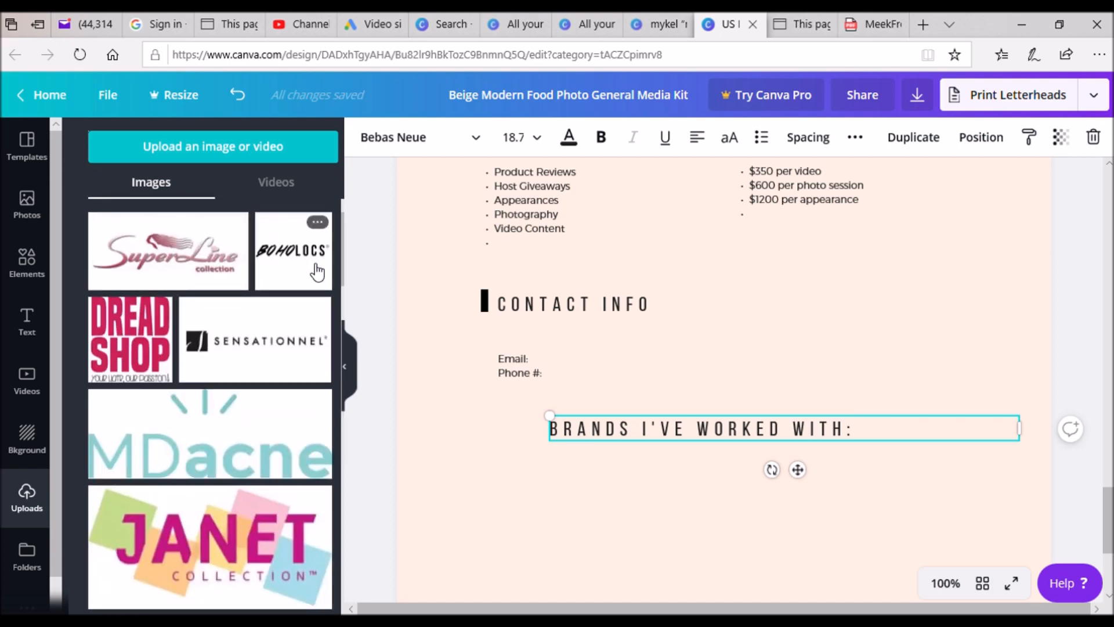
Switch to another browser tab, search Google Images for "boho locs logo", and preview the Boho Locs logo images.
click(796, 29)
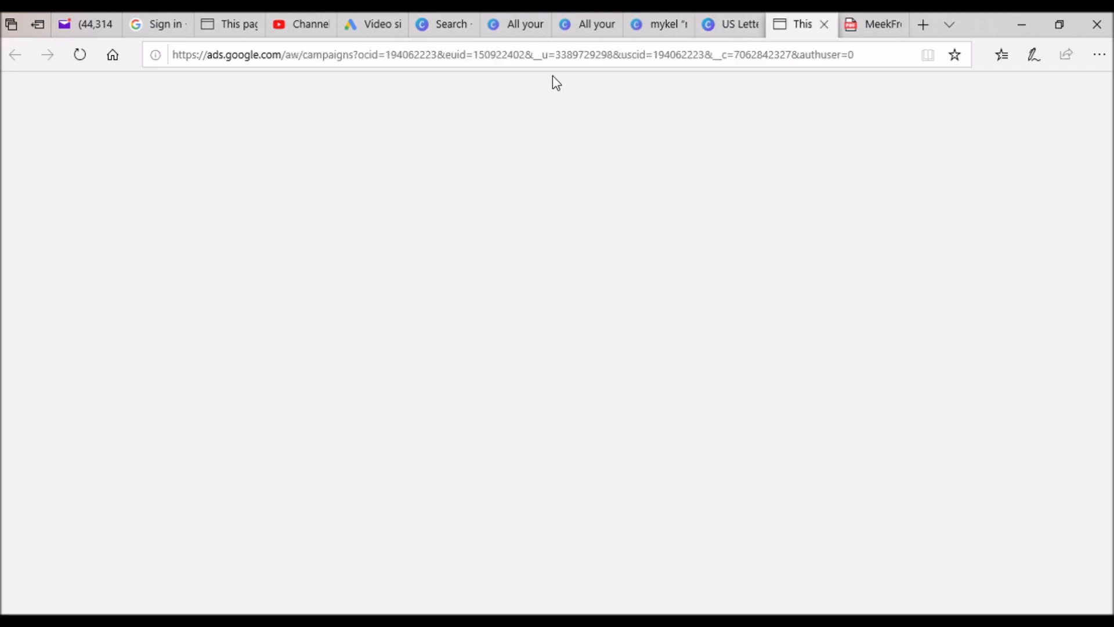
key(ctrl+l)
text(goo)
key(Return)
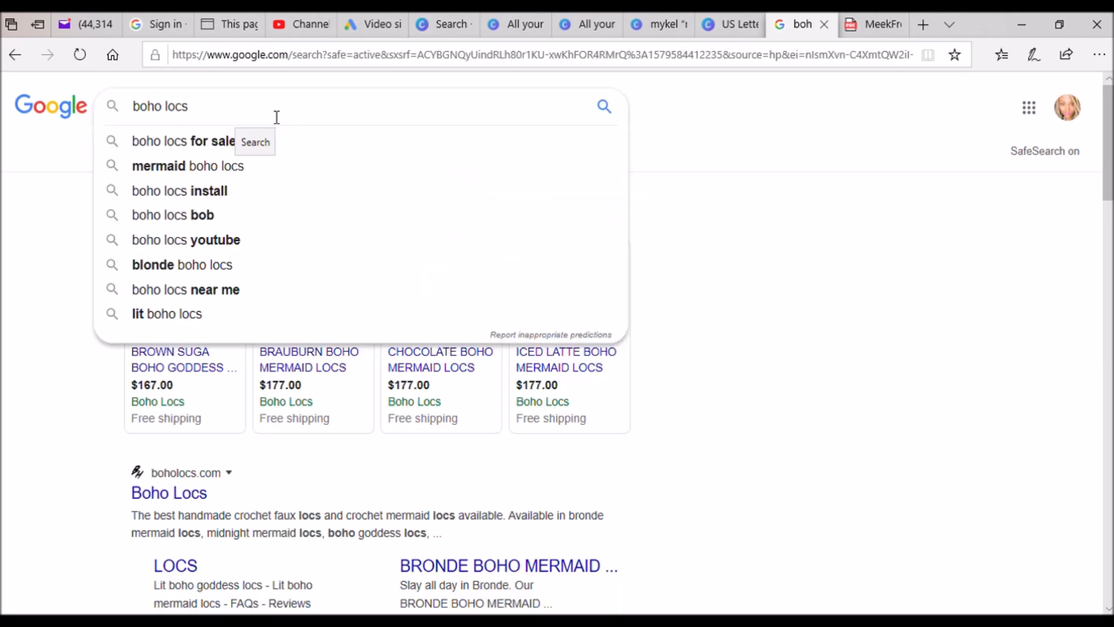
text(logo)
key(Return)
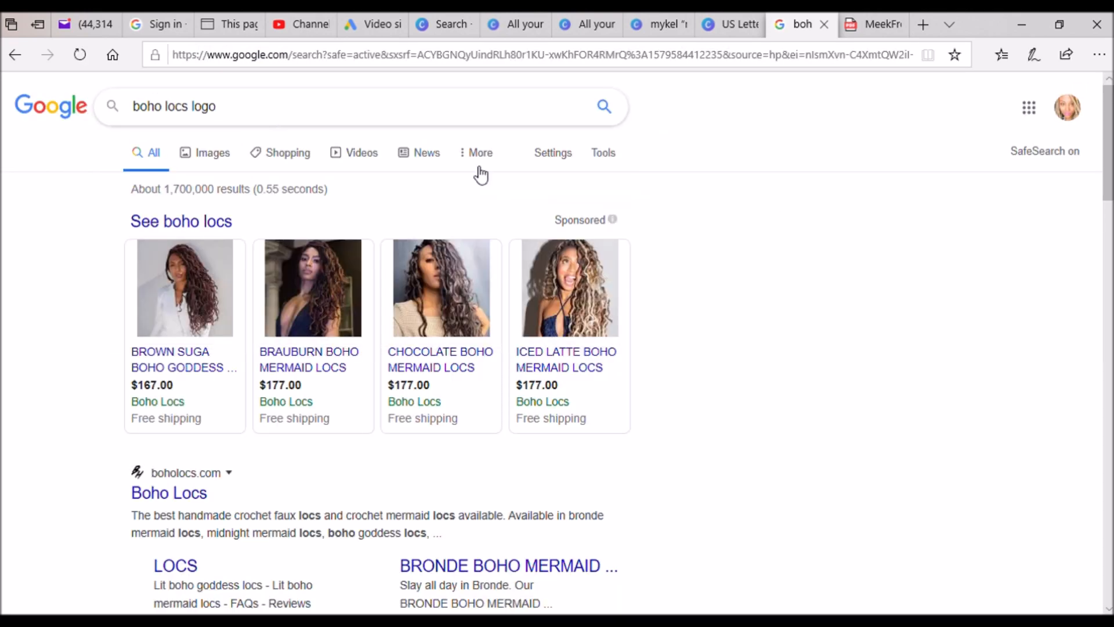
click(219, 152)
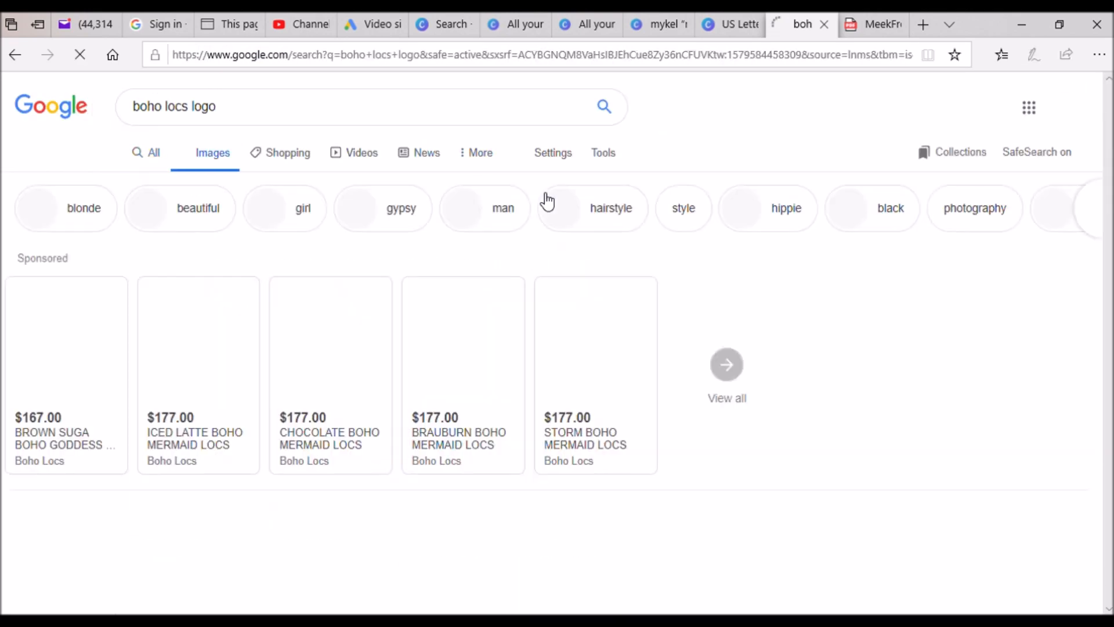
click(93, 557)
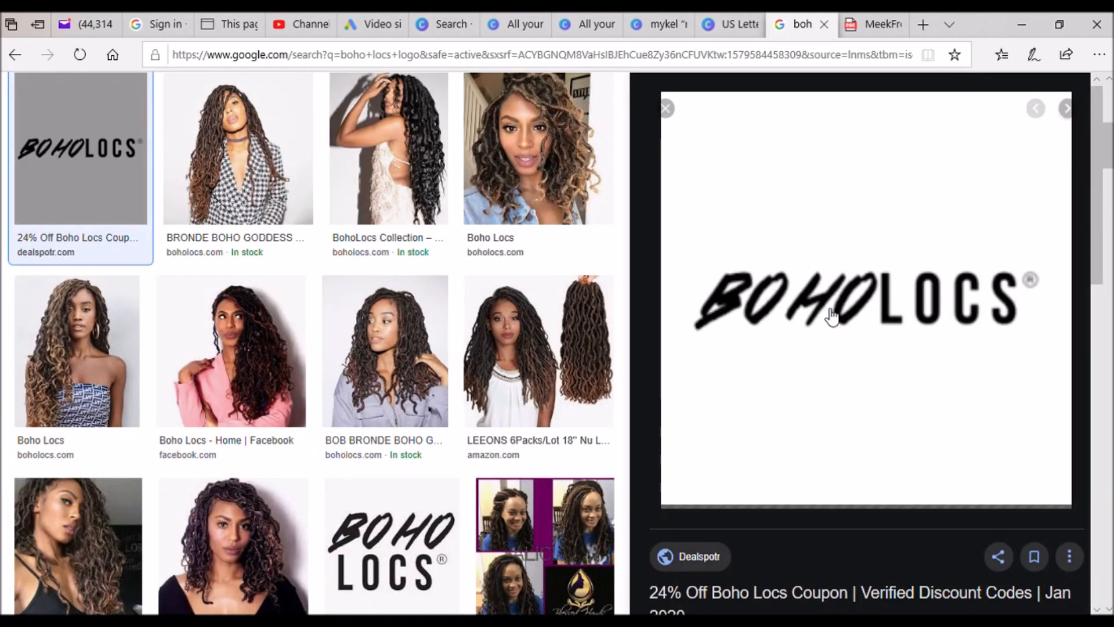
click(395, 545)
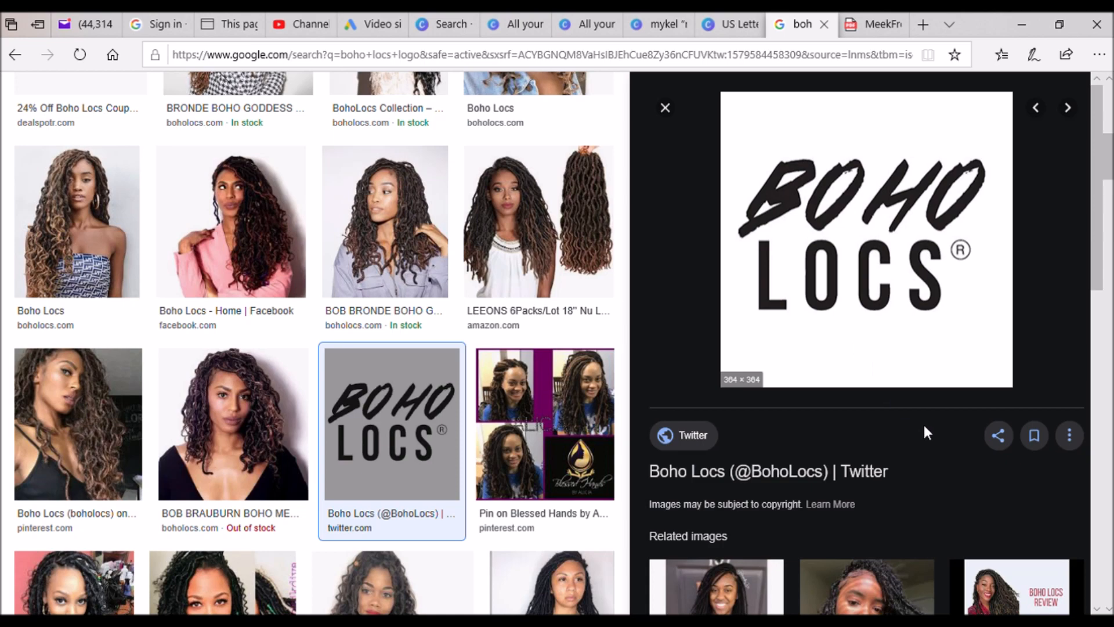
Return to the Canva design, add the uploaded Boho Locs logo, shrink it, and place it below the brands heading.
click(725, 34)
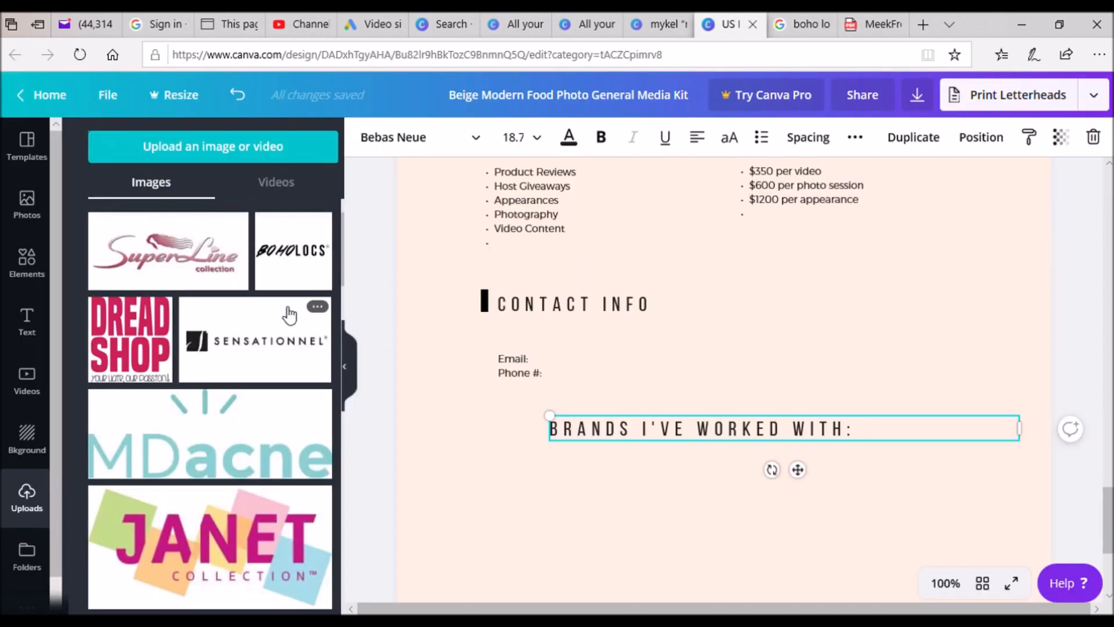
click(293, 267)
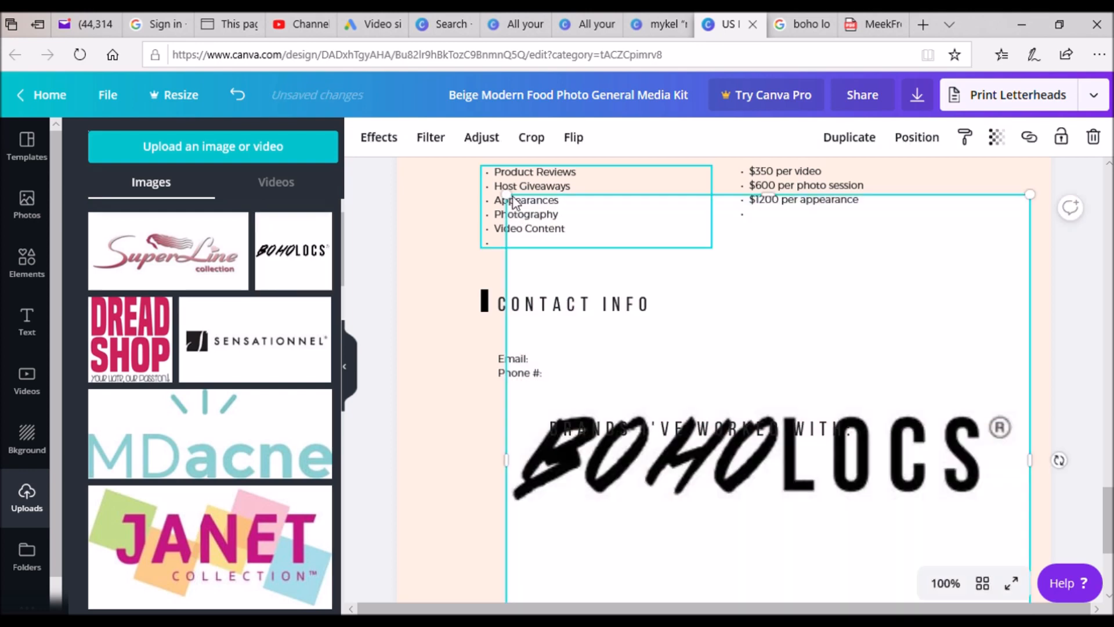
drag(506, 195, 862, 473)
drag(885, 554, 871, 279)
drag(1011, 444, 864, 311)
click(237, 95)
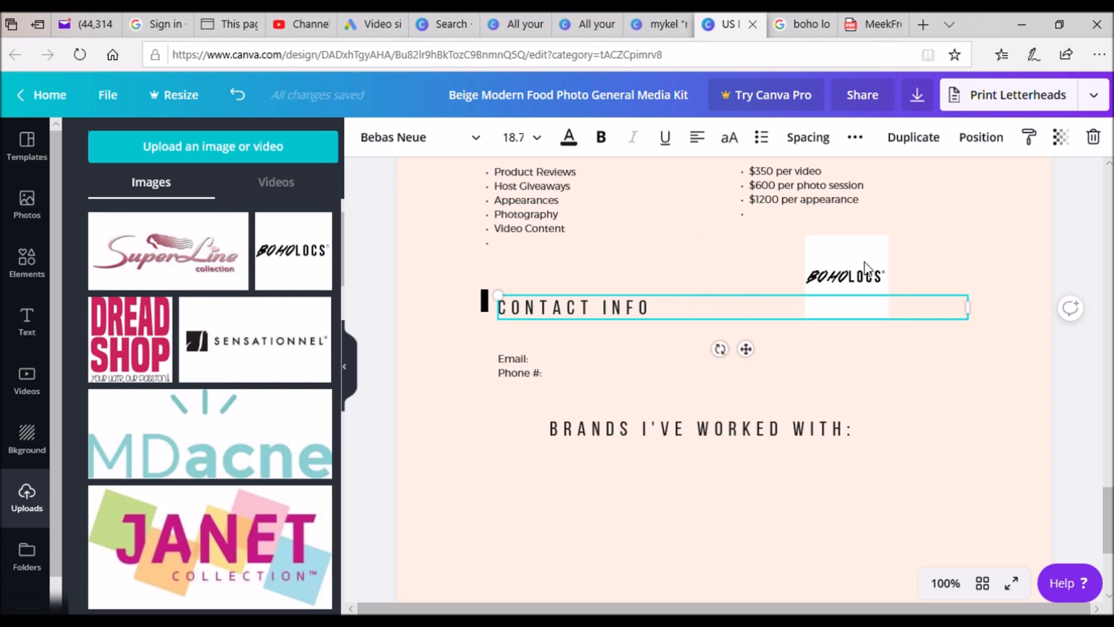
drag(864, 268, 701, 497)
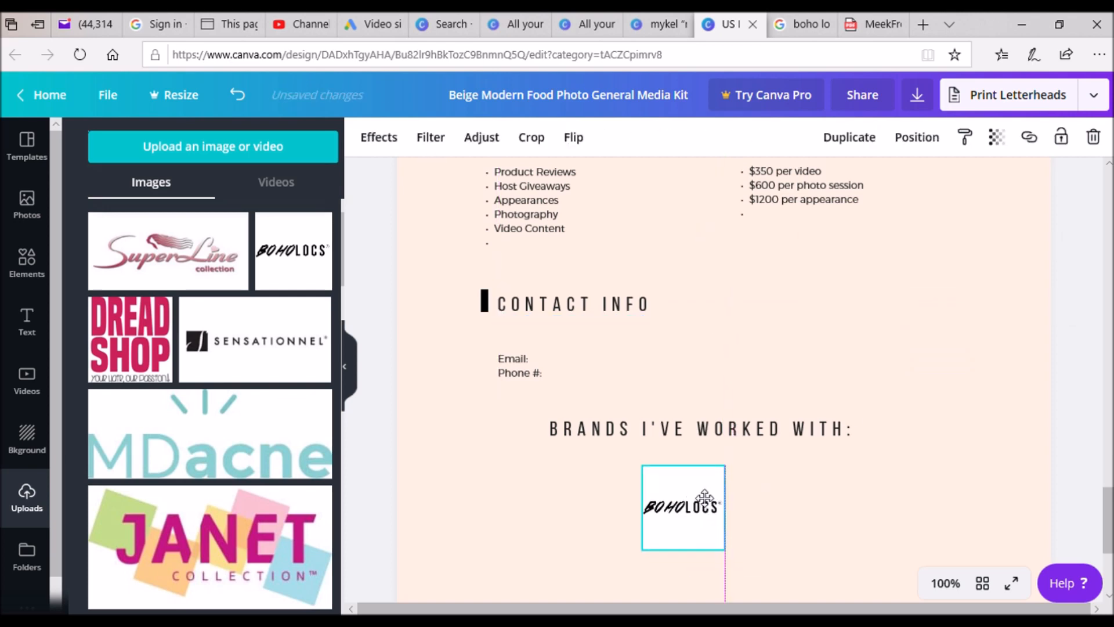
Change the page 3 background to white and return to the uploaded images.
click(419, 204)
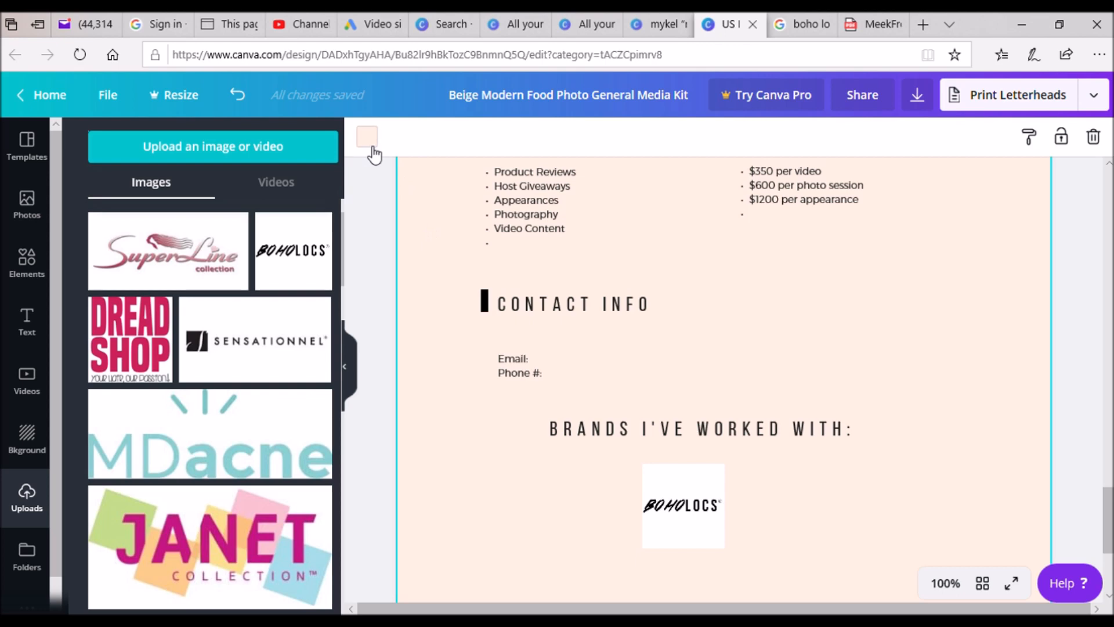
click(367, 137)
click(217, 297)
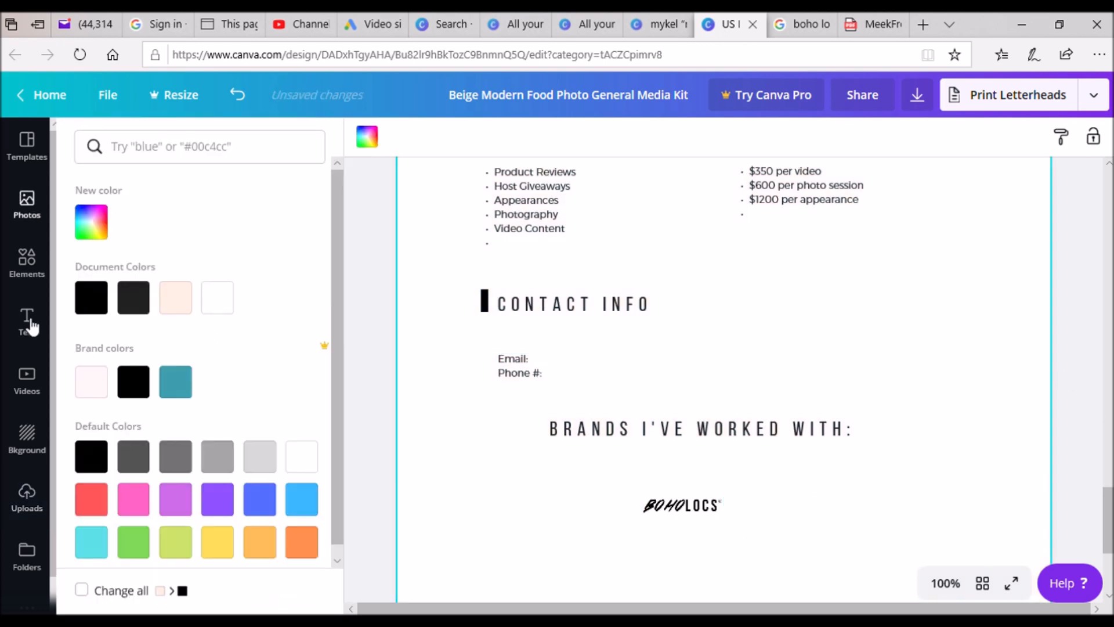
click(27, 204)
click(29, 506)
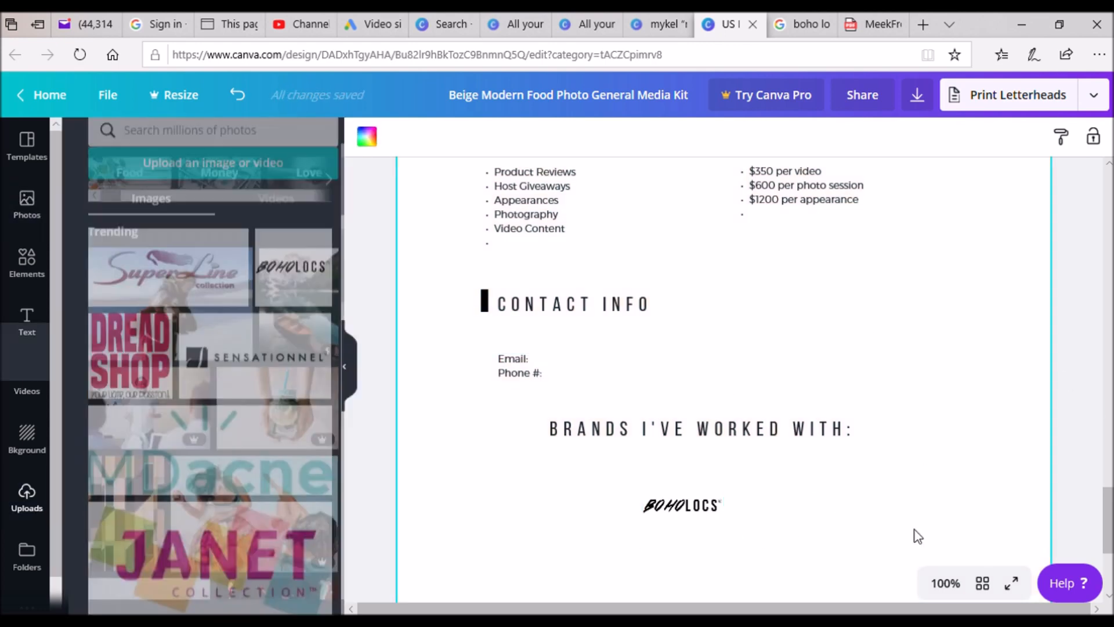
Change the backgrounds of page 2 and page 1 to white as well.
drag(1111, 537, 1109, 393)
click(432, 200)
click(367, 138)
click(217, 297)
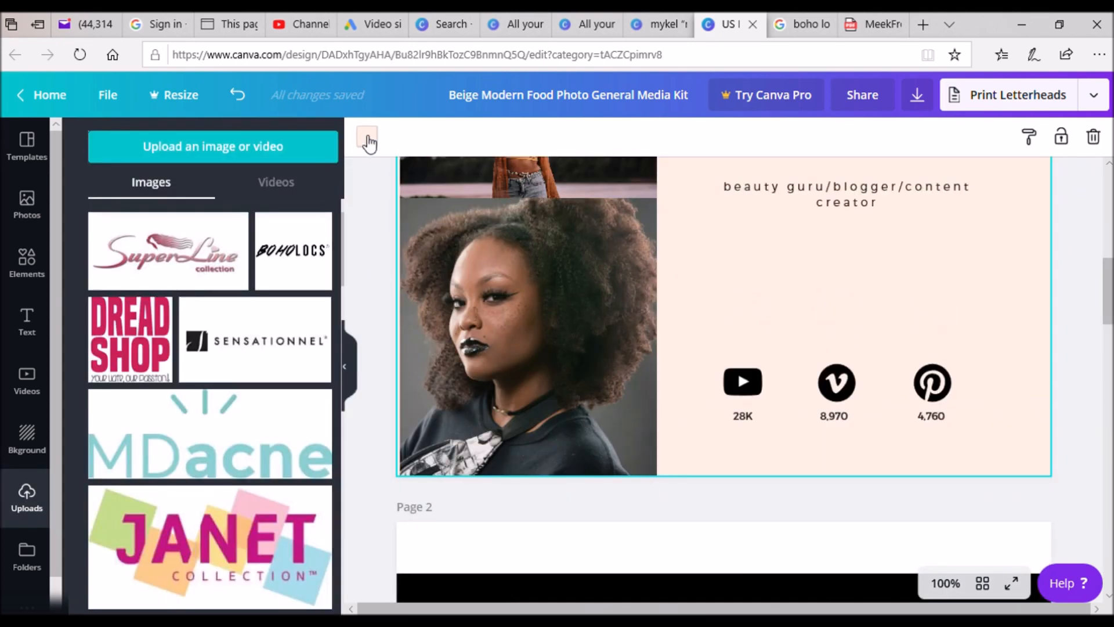
click(367, 138)
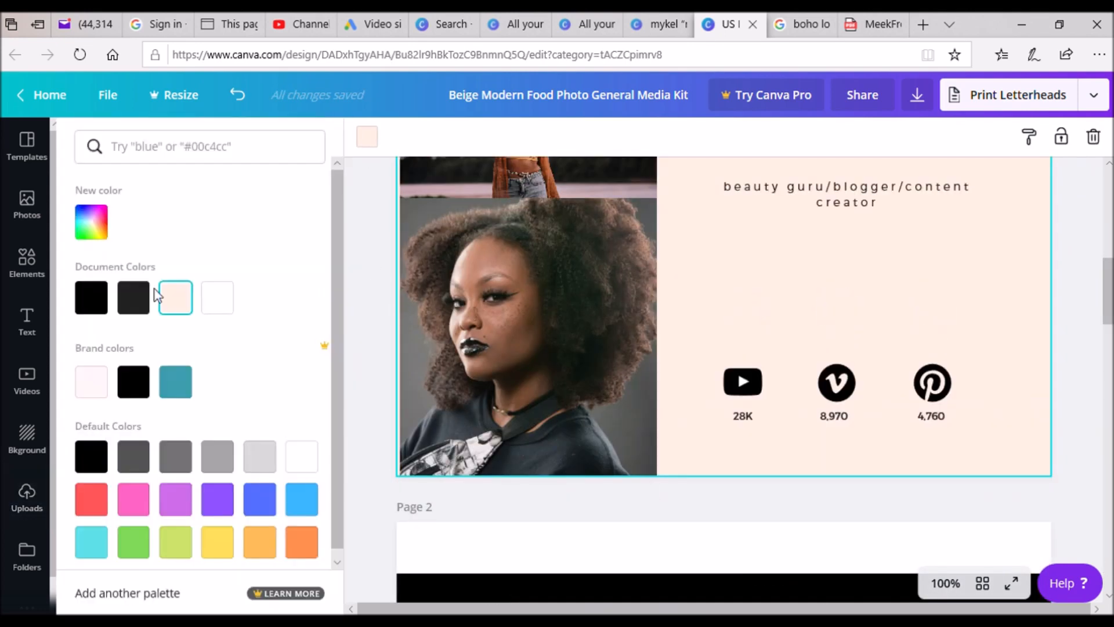
click(217, 297)
scroll(724, 377, up, 8)
scroll(724, 377, down, 20)
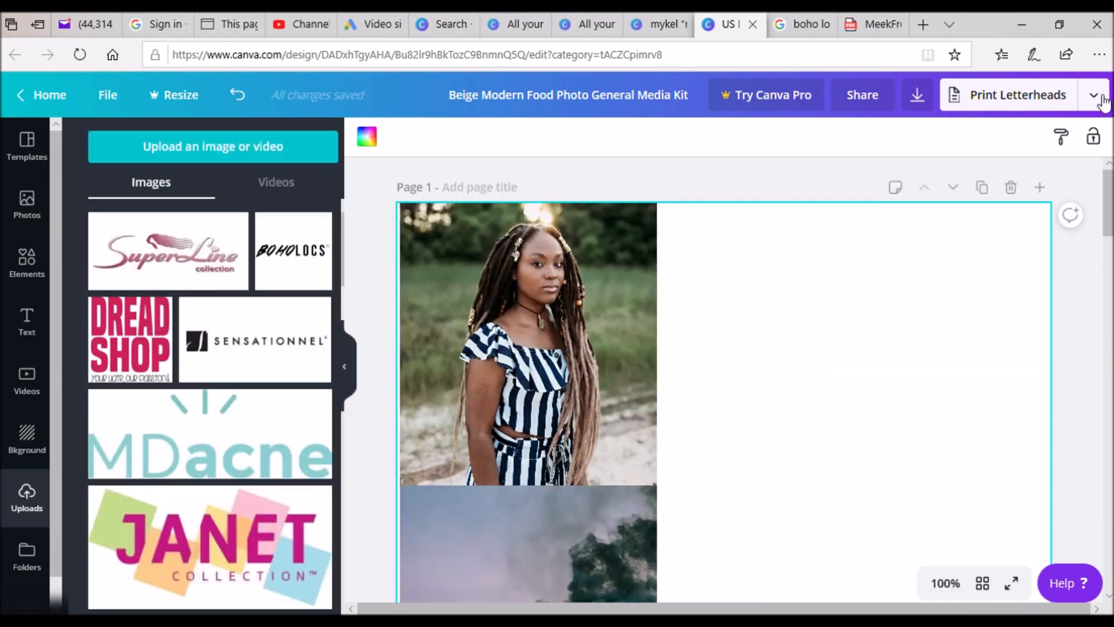
Download all pages of the media kit as PDF Print and save the file as MediaKitEx.pdf in the MeekFro Brand folder.
click(1094, 95)
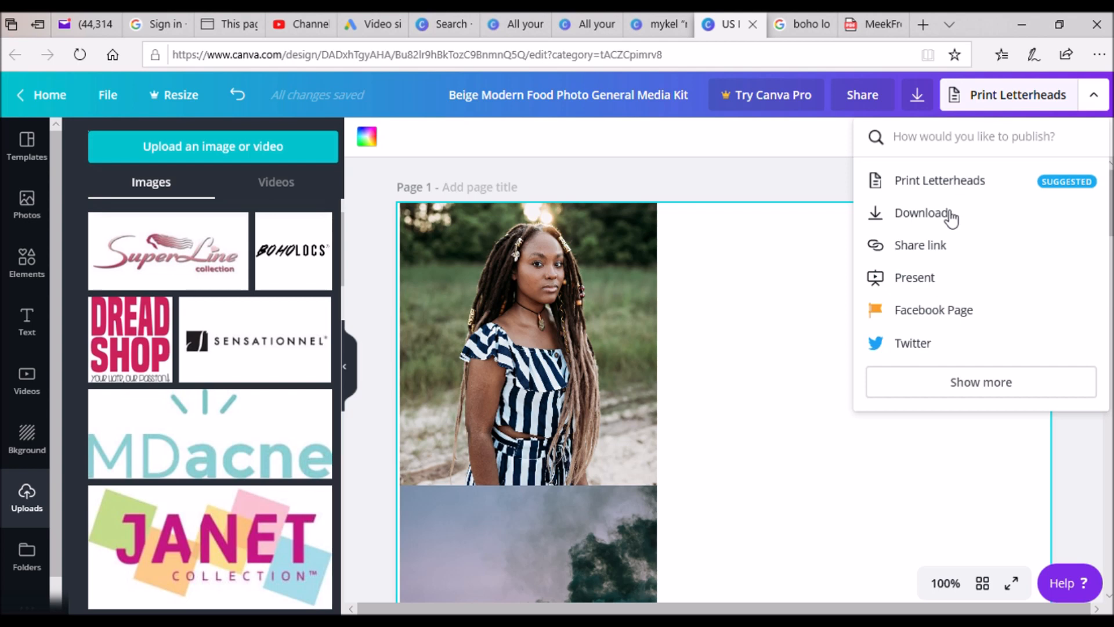
click(923, 213)
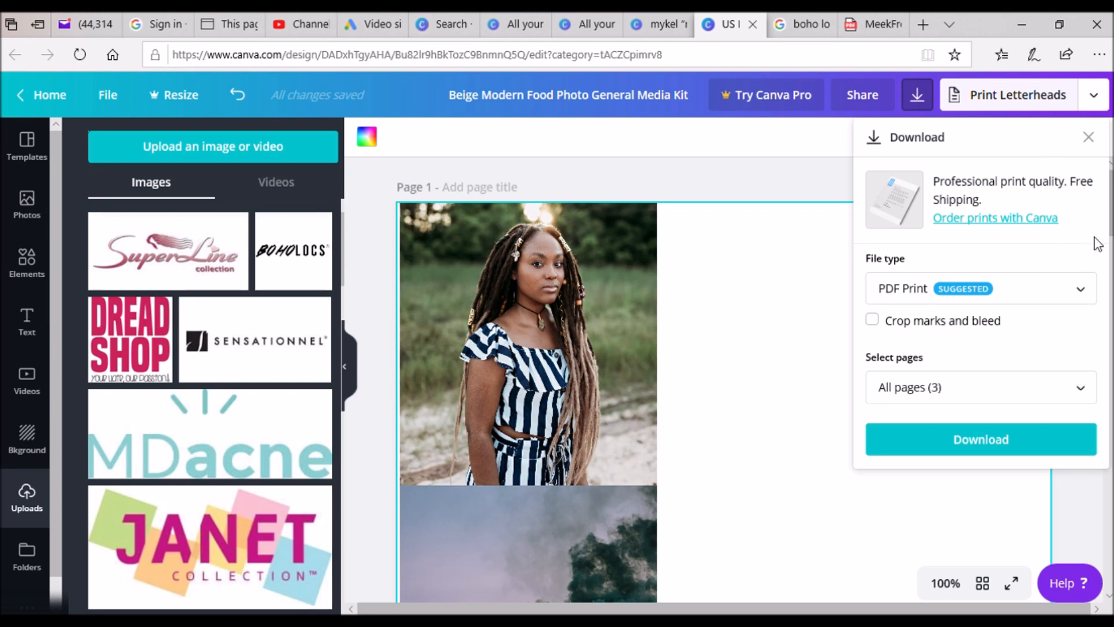
click(1089, 301)
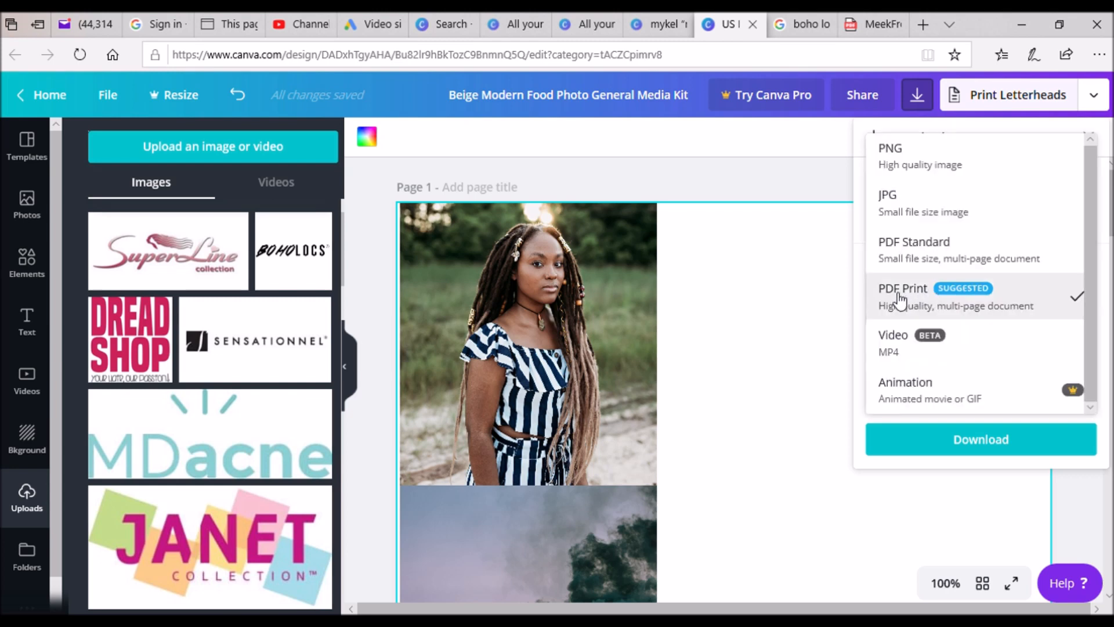
click(1032, 309)
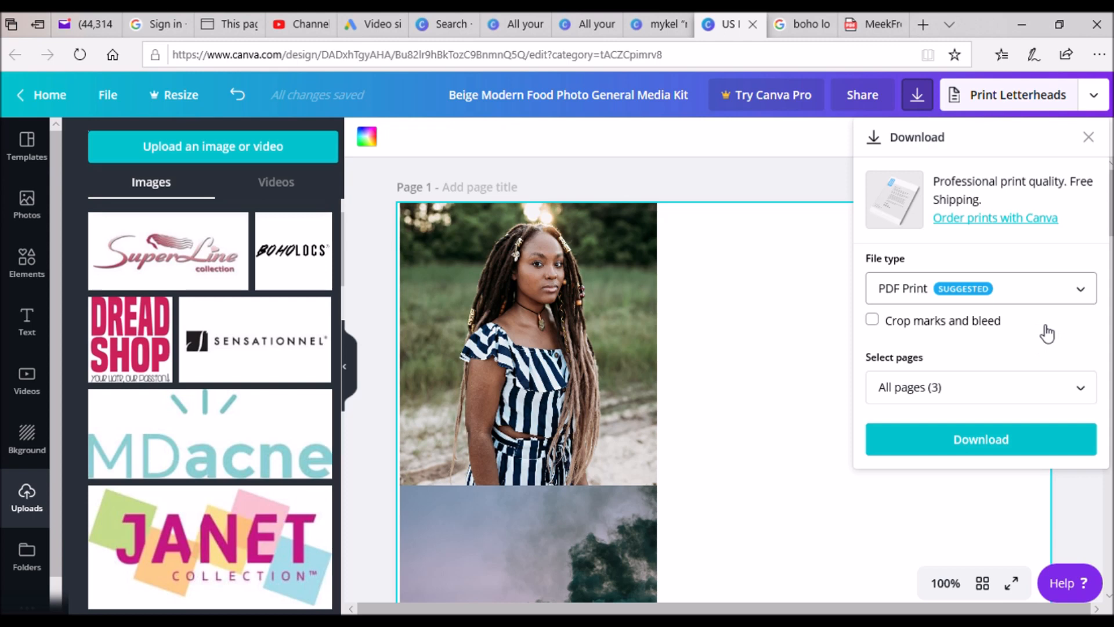
click(979, 445)
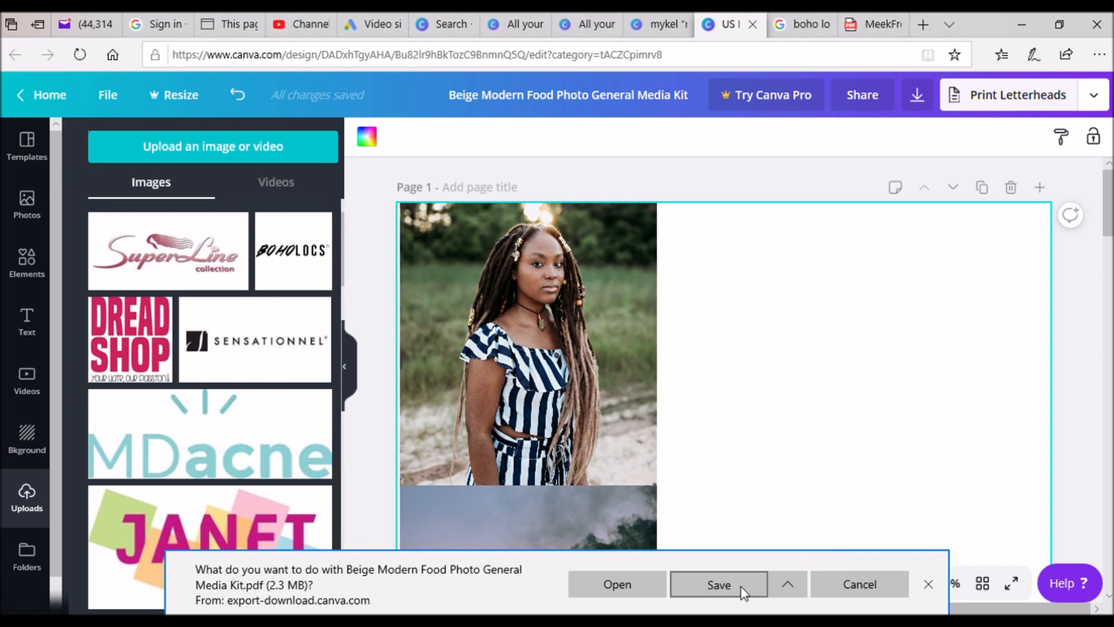
click(783, 587)
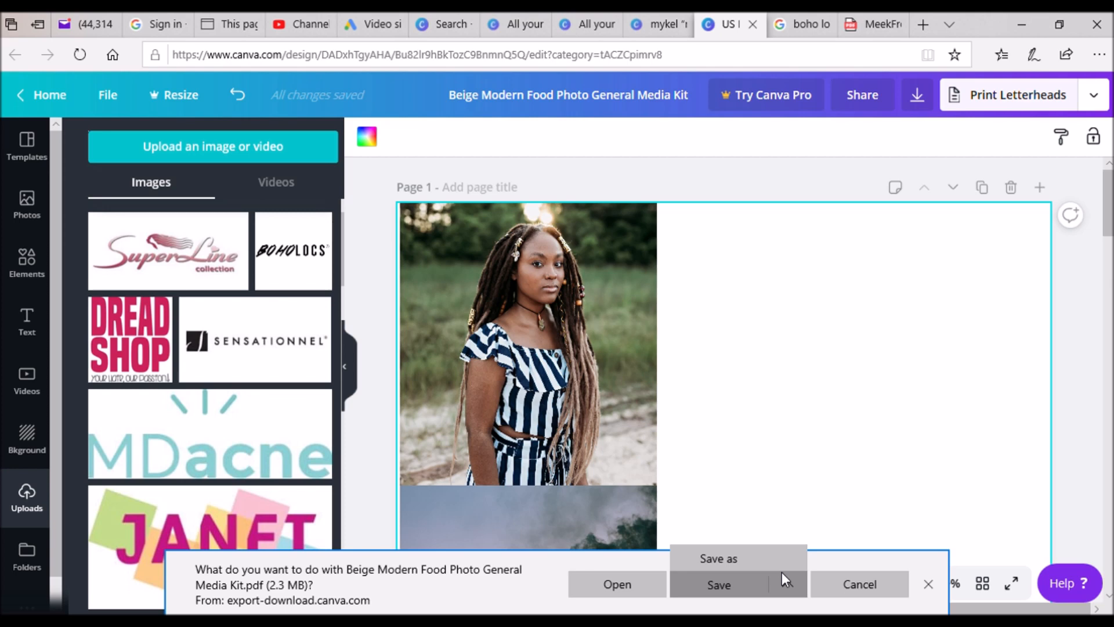
click(766, 561)
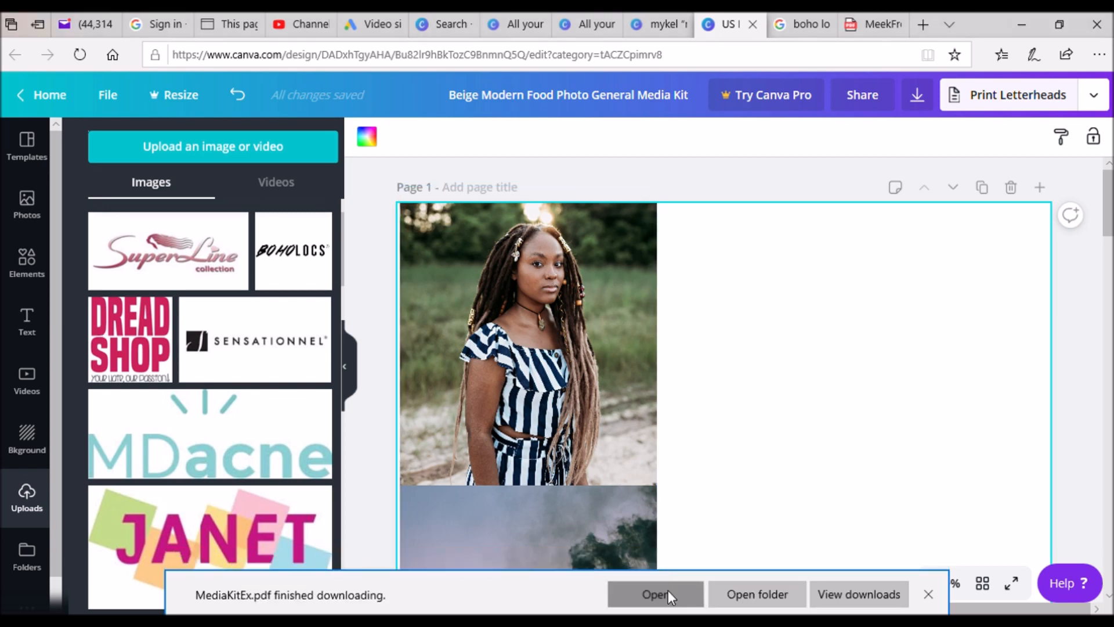
Open the downloaded MediaKitEx.pdf and look through its pages, and view the existing MeekFroMediaKit.pdf for comparison.
click(667, 590)
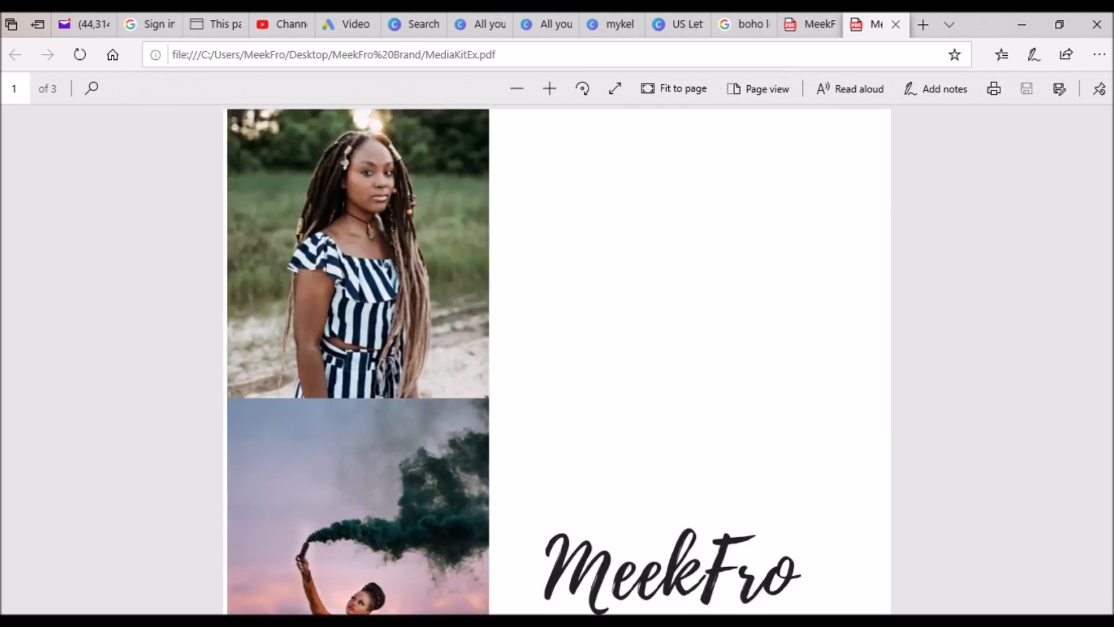
scroll(1109, 294, down, 7)
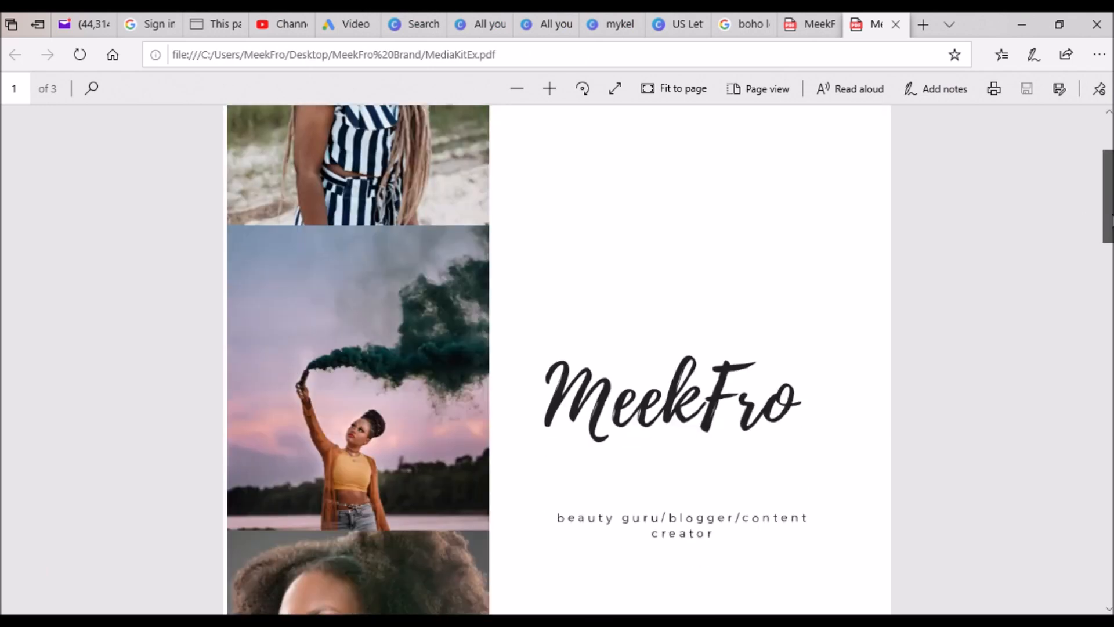
drag(1109, 294, 1100, 145)
click(799, 22)
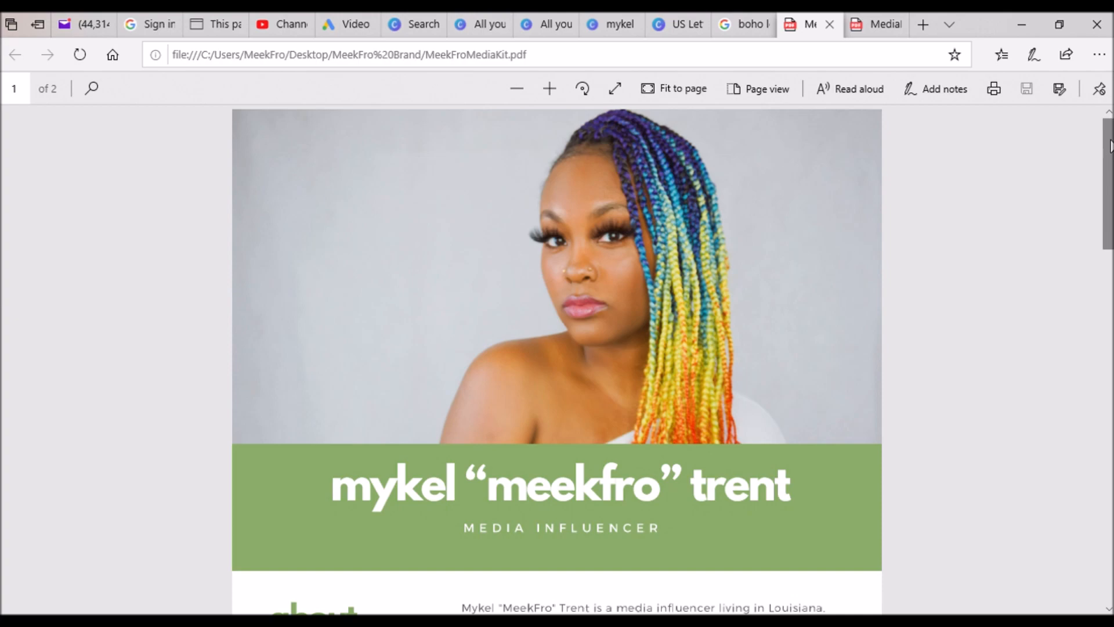
drag(1109, 145, 1107, 119)
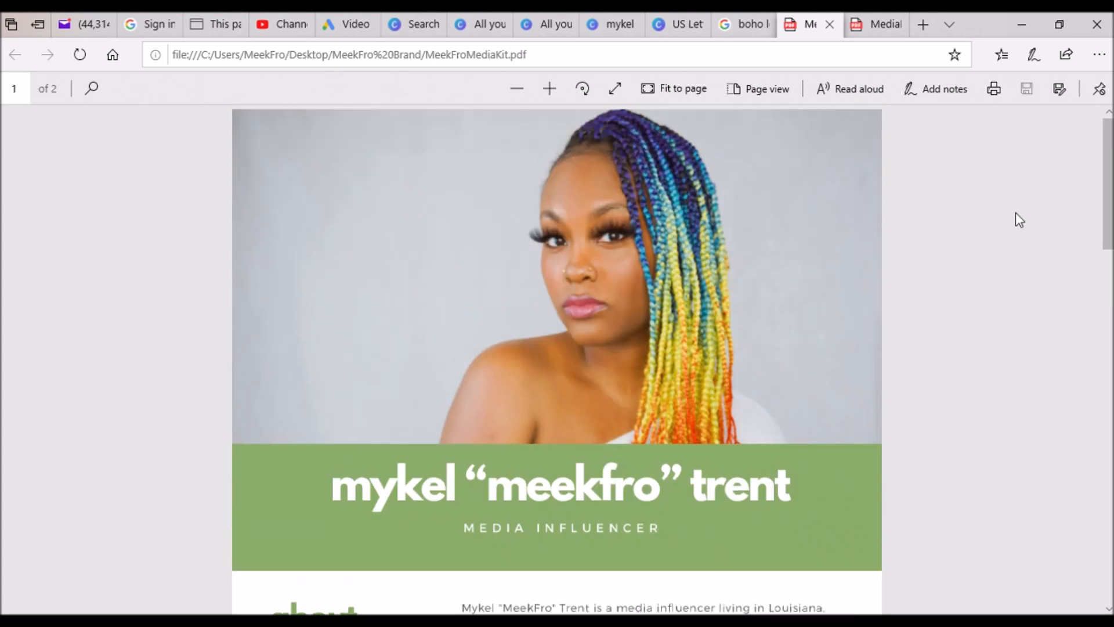